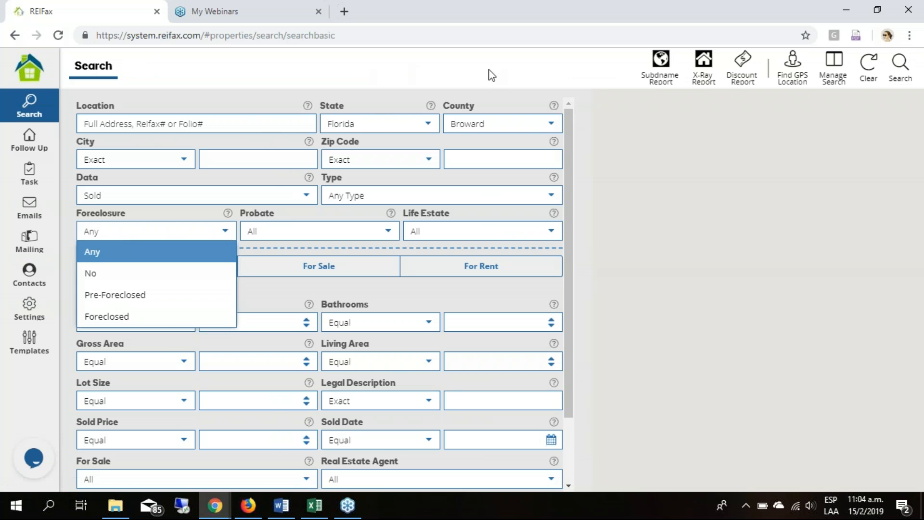
- Open the Documents section of the account settings
left_click(455, 76)
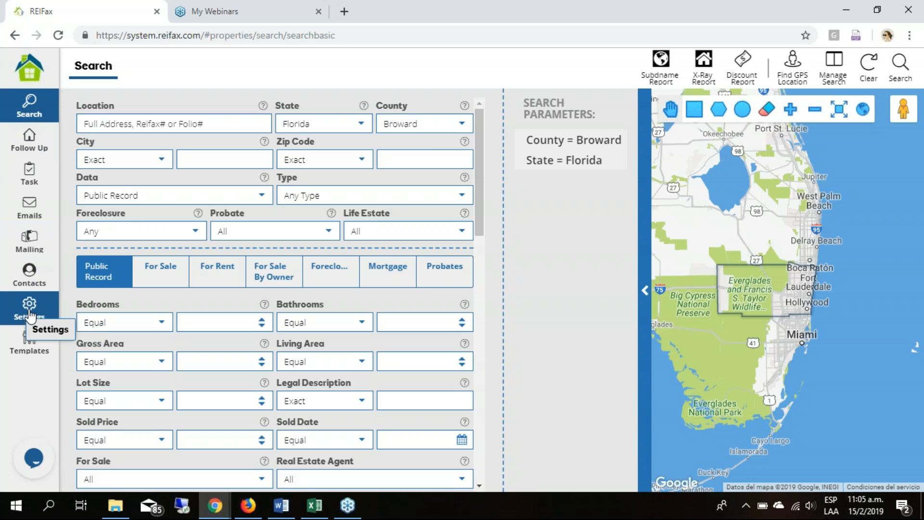
left_click(30, 315)
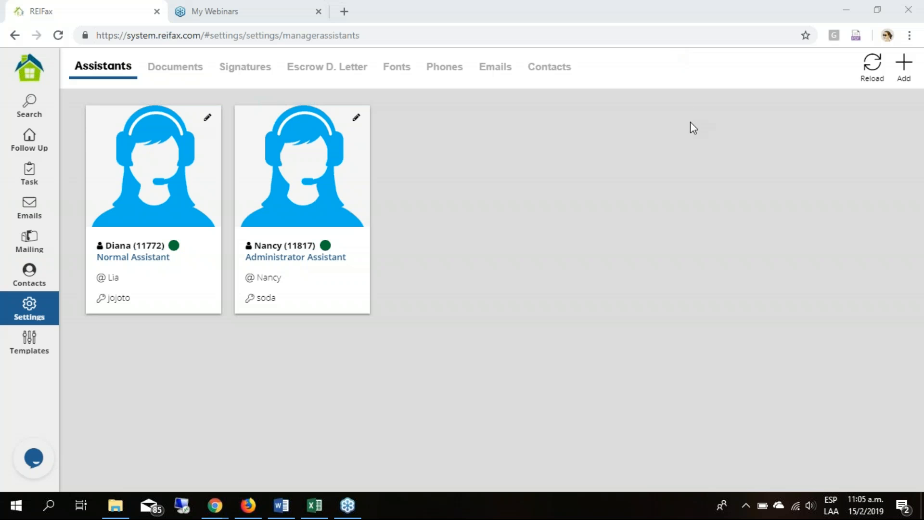
left_click(505, 226)
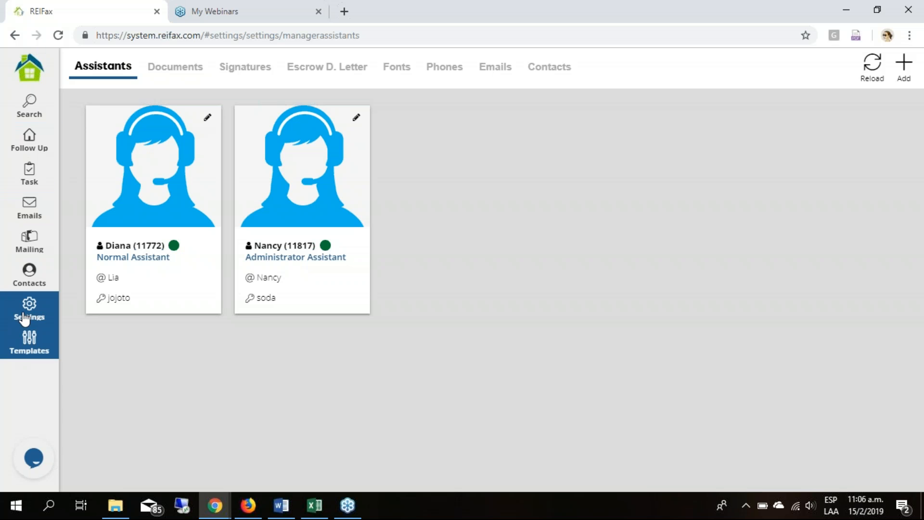
left_click(30, 143)
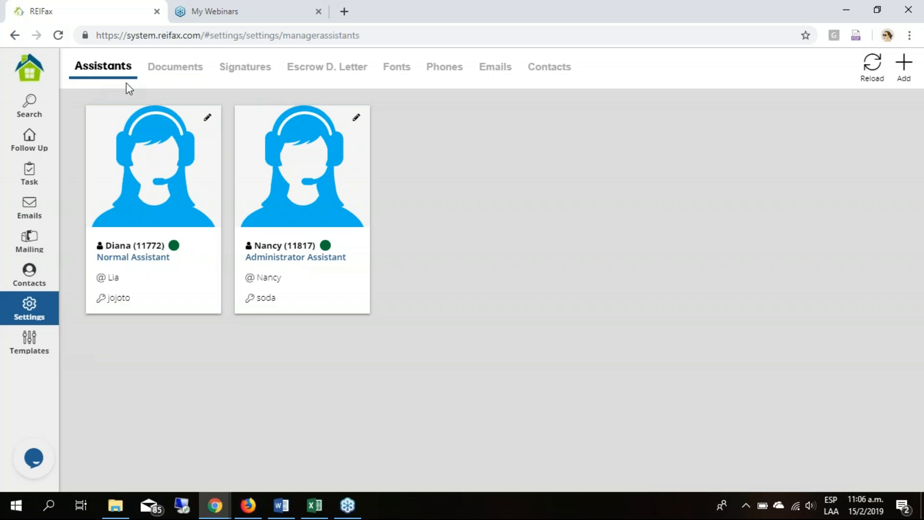
left_click(172, 69)
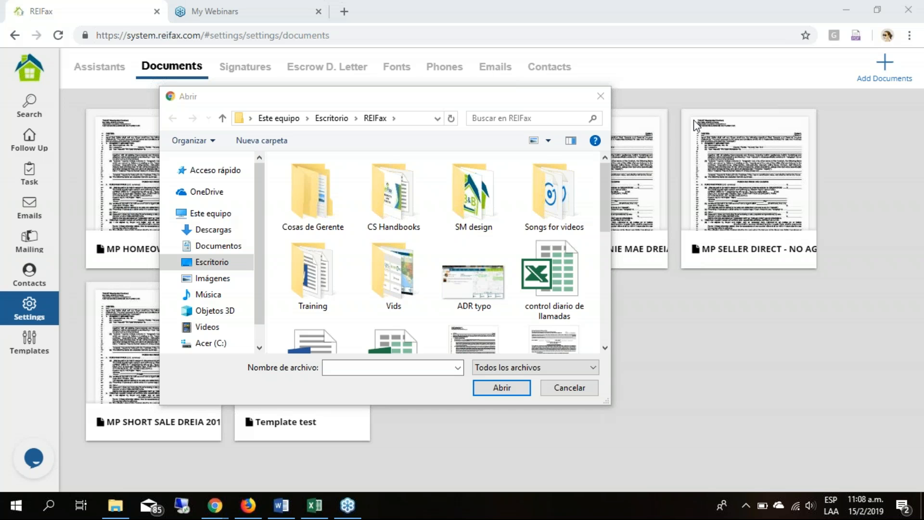
- Upload the Sample-AgreementToPurchaseRealEstate PDF from the REIFax folder as a new document and agree to the upload terms
left_click(600, 98)
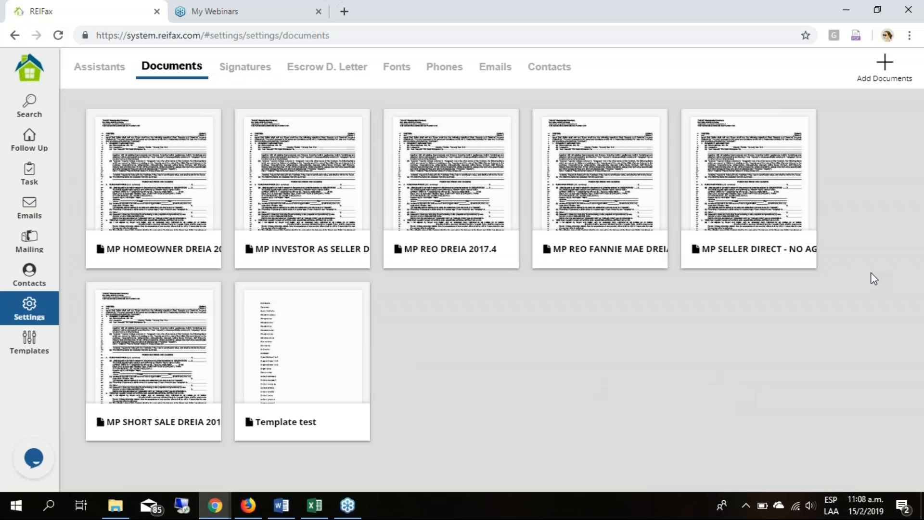
left_click(887, 65)
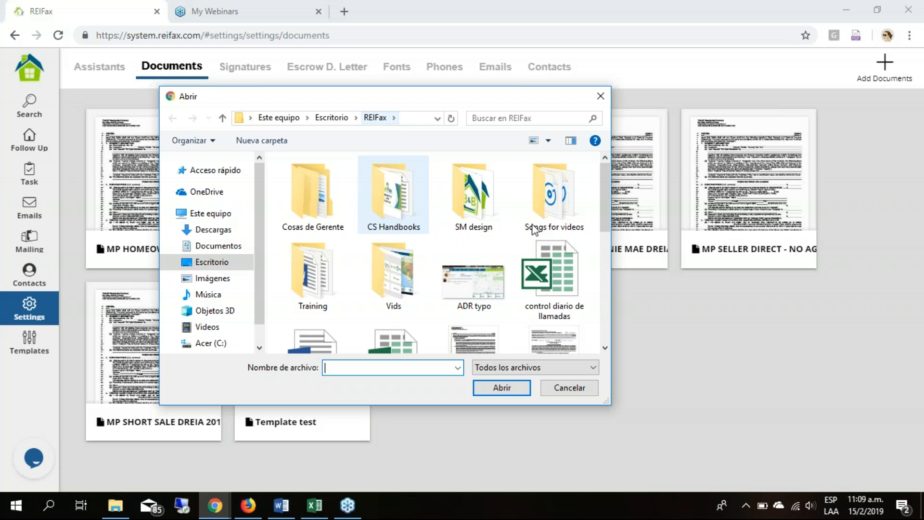
left_click_drag(603, 186, 596, 304)
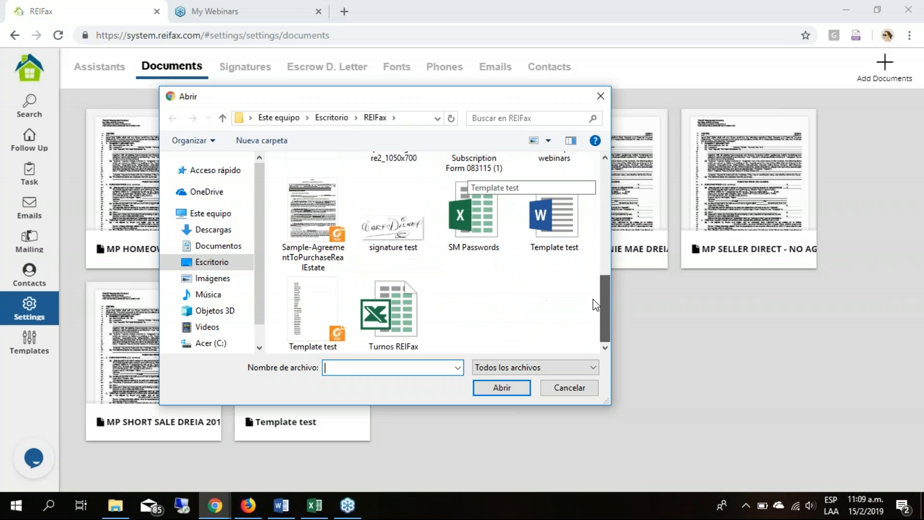
left_click(315, 241)
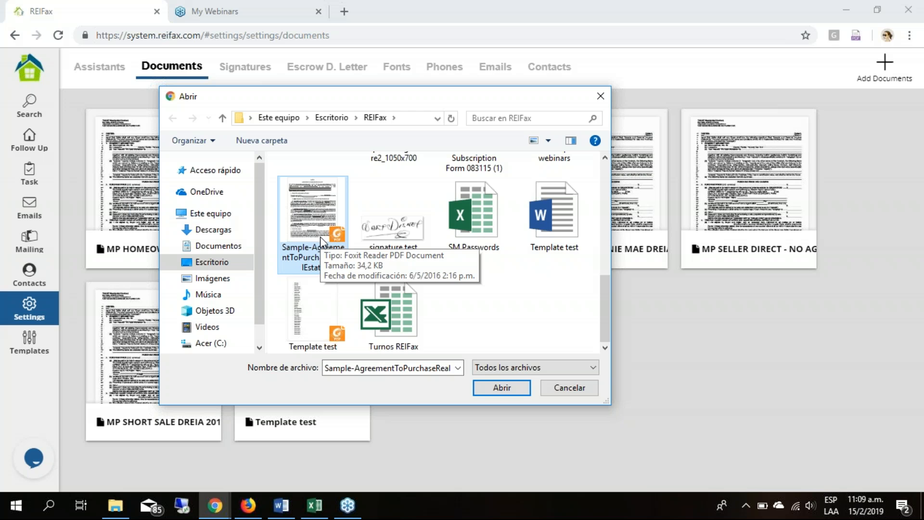
left_click(507, 390)
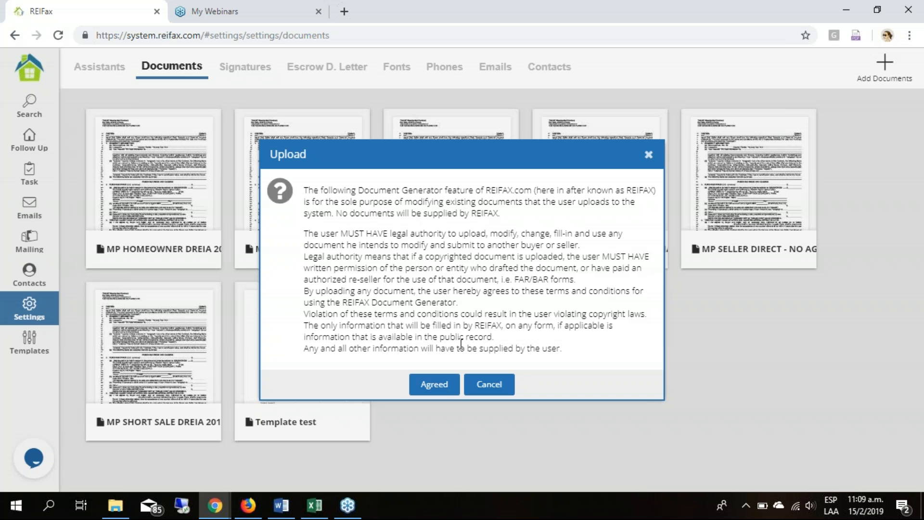
left_click(436, 385)
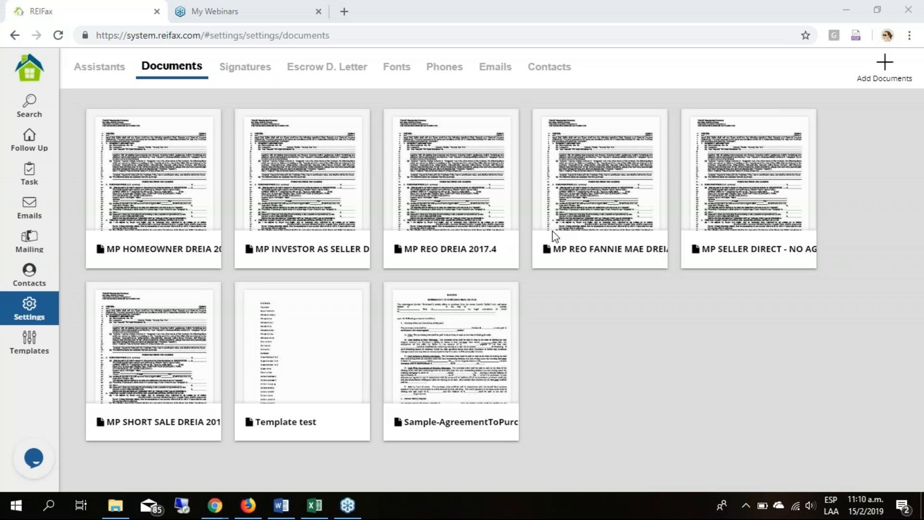
left_click(689, 127)
left_click(33, 459)
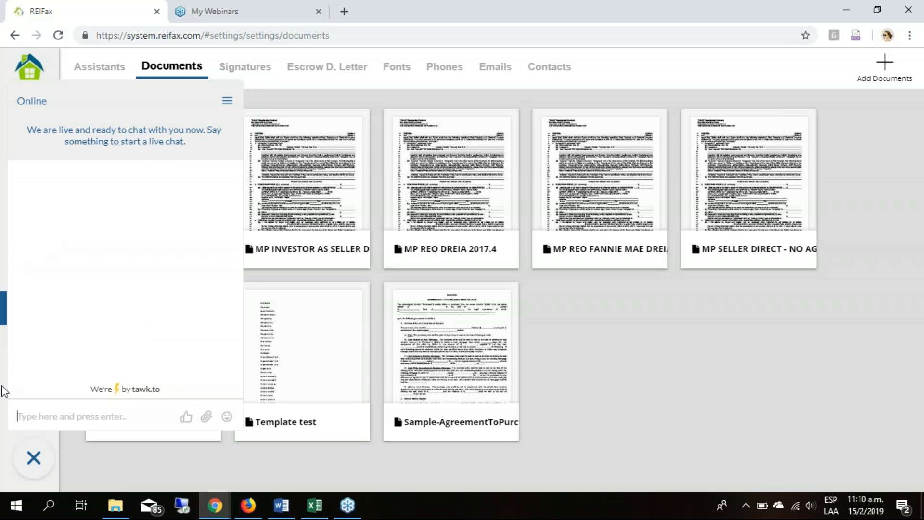
left_click(34, 458)
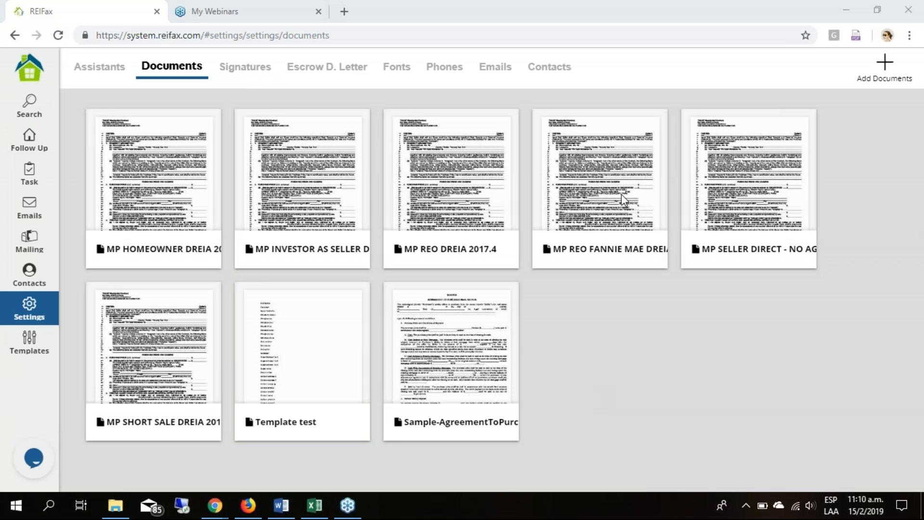
- Rename the uploaded Sample-AgreementToPurchaseRealEstate document as Webinar Contract in its details
left_click(643, 405)
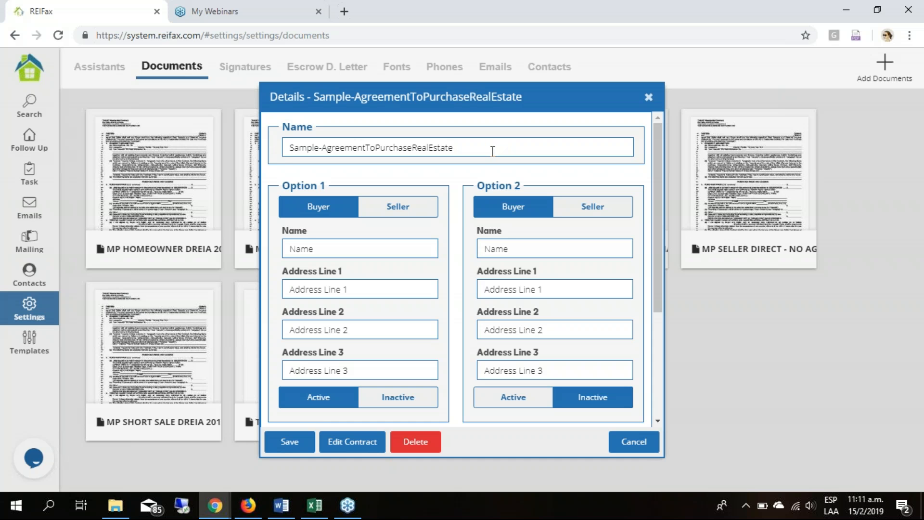
key("ctrl+a")
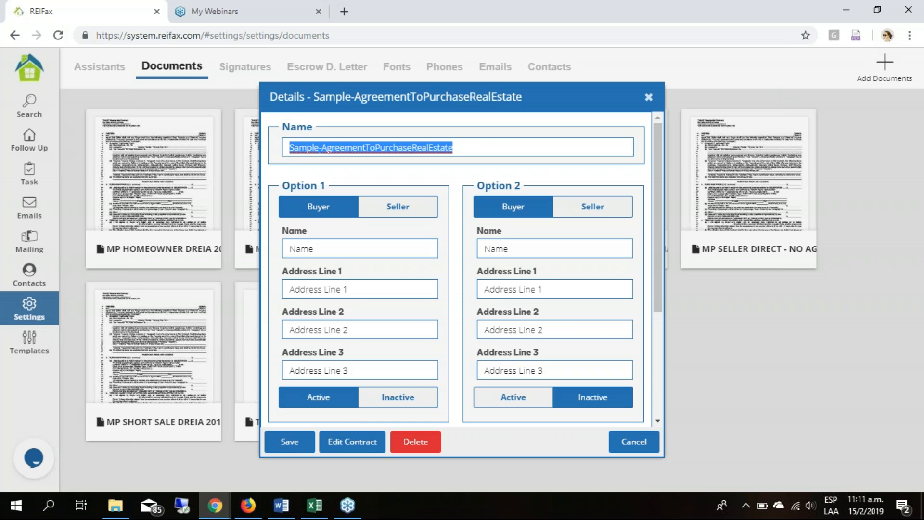
type("Web")
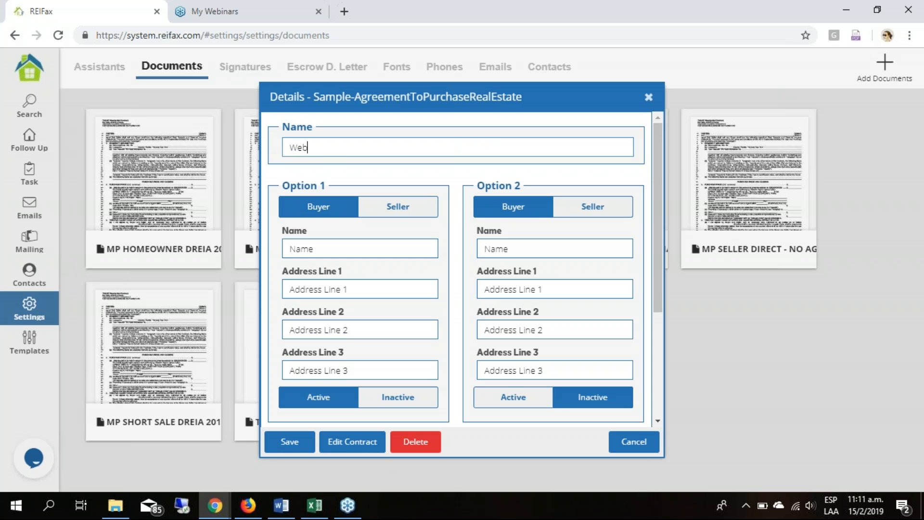
type("inar Contract")
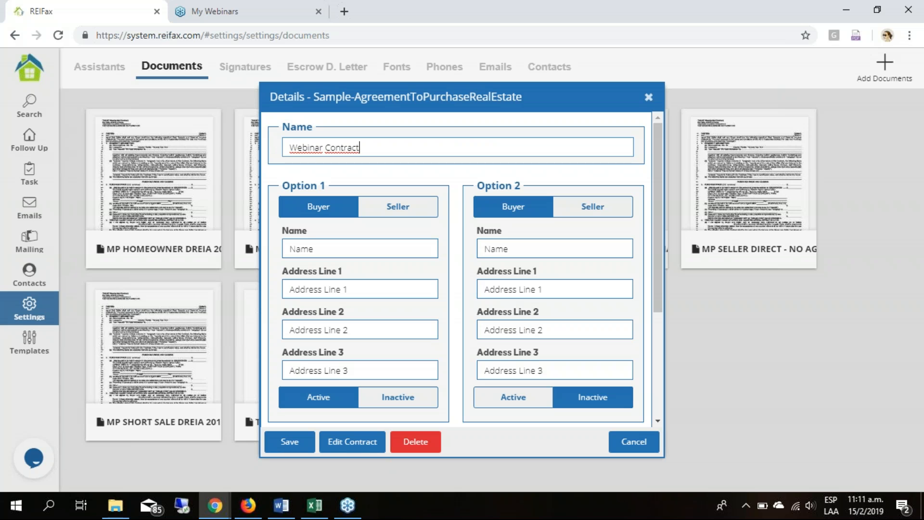
left_click(443, 187)
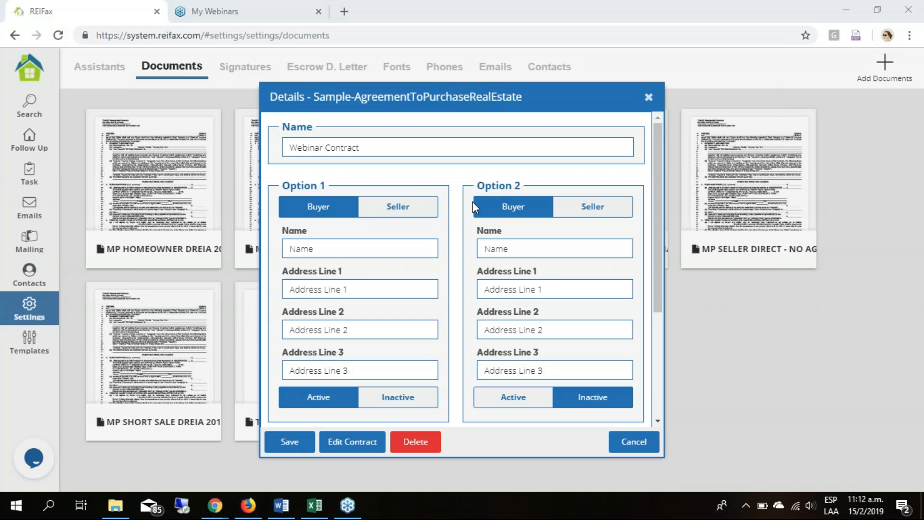
- Enter the buyer's full name for Option 1 of the contract
scroll(472, 201, "down", 3)
scroll(449, 227, "up", 3)
left_click(659, 225)
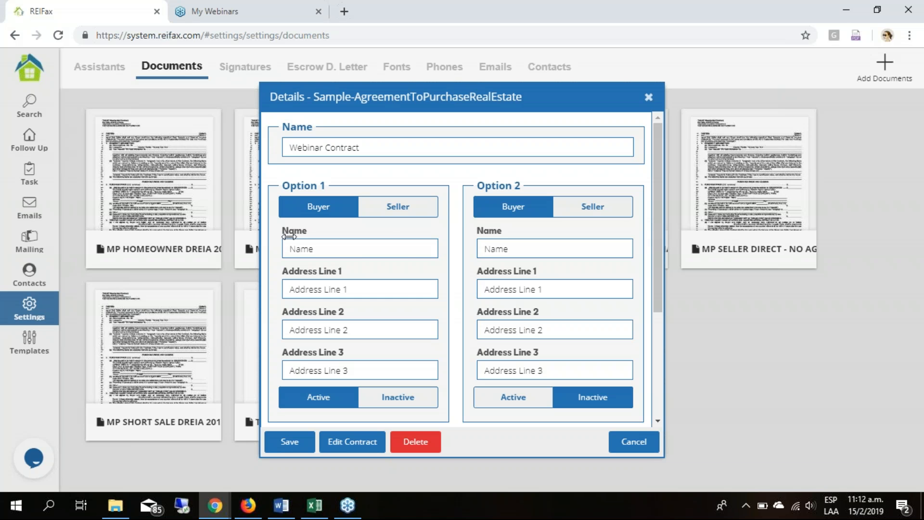
scroll(351, 227, "down", 1)
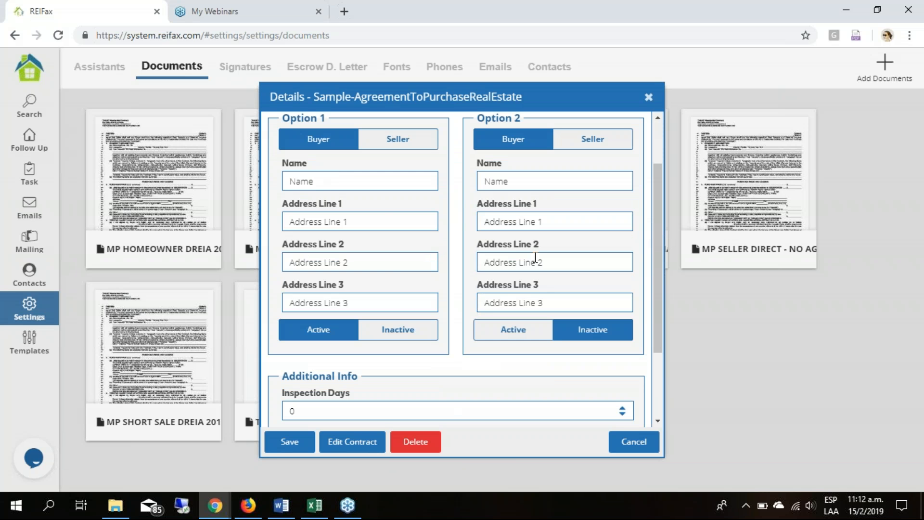
left_click(378, 186)
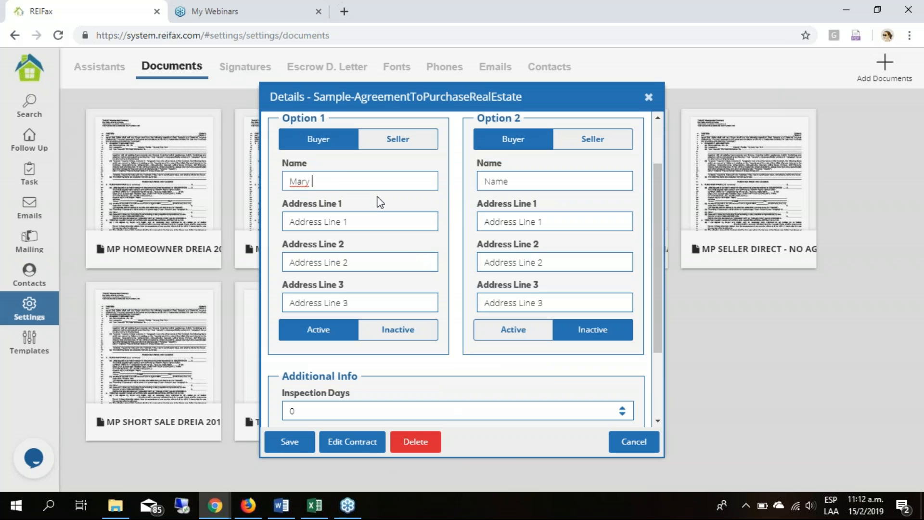
key("Tab")
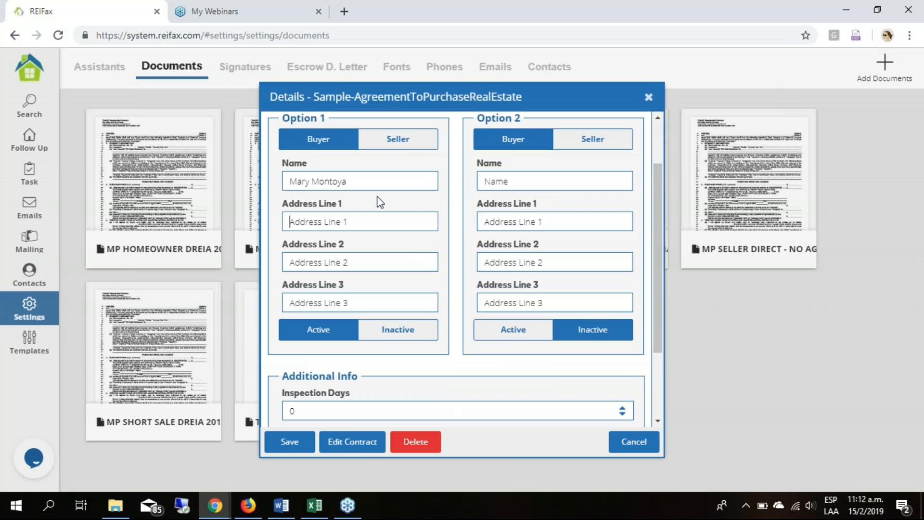
- Fill in Option 1's three address lines with the buyer's street address, zip code and state, and set Option 1 as active
type("123 main st")
key("Tab")
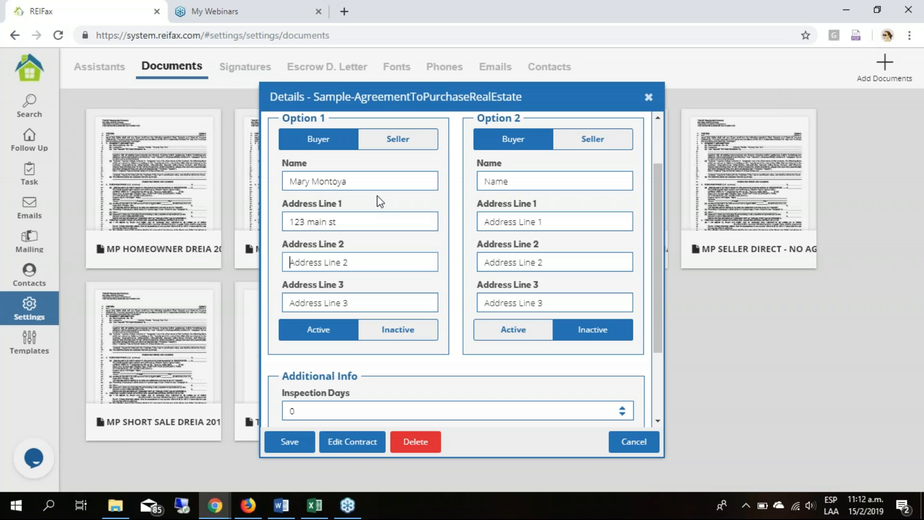
type("33004")
key("Tab")
type("FL")
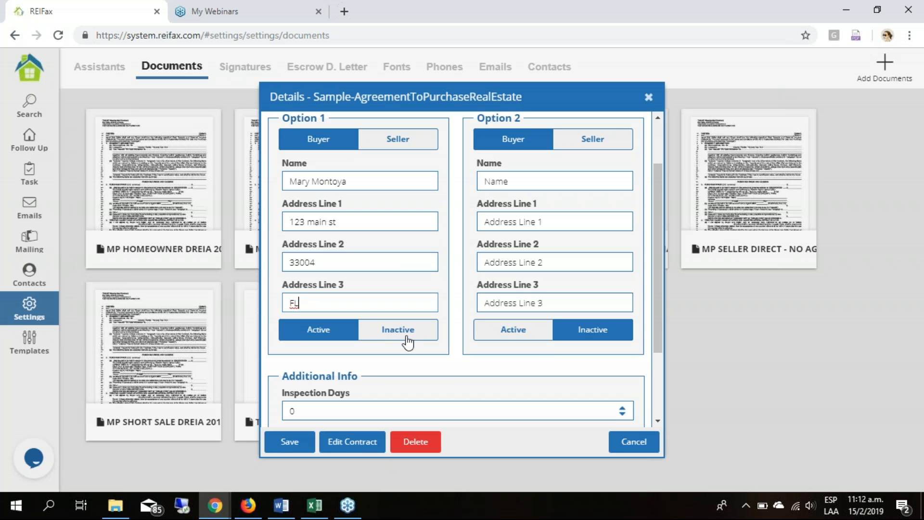
left_click(486, 332)
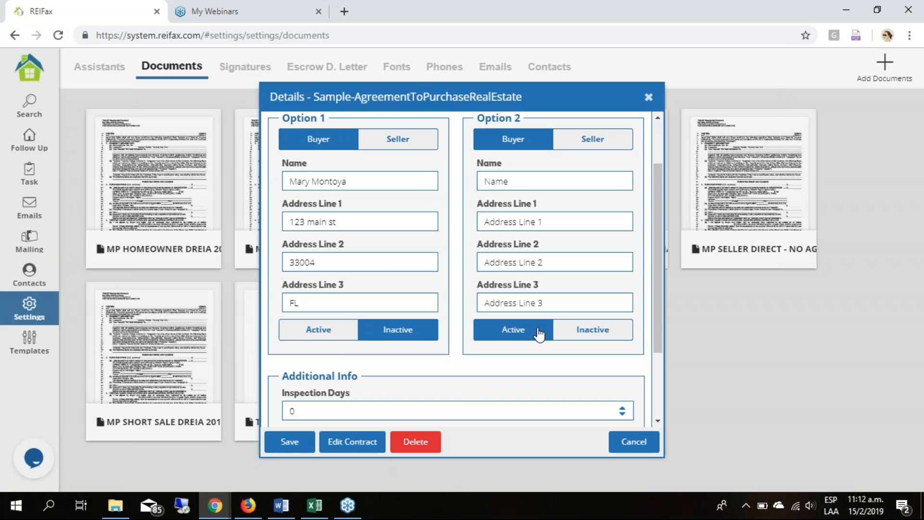
left_click(321, 337)
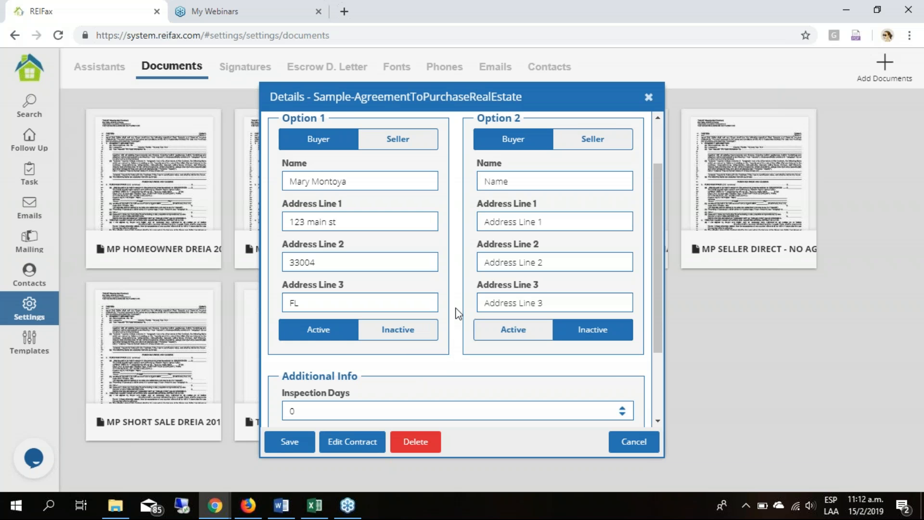
- Set the contract's inspection days to 10
scroll(455, 314, "down", 2)
scroll(455, 313, "down", 1)
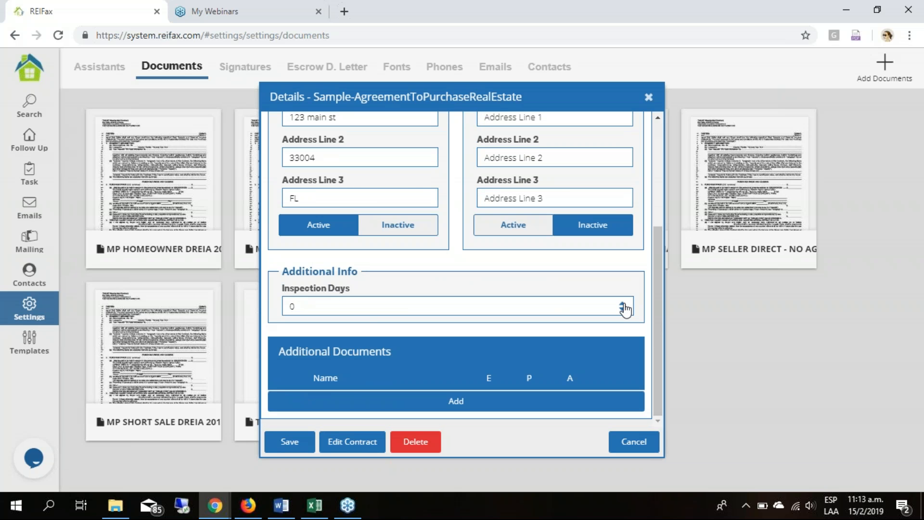
left_click(622, 305)
left_click(622, 305)
left_click(623, 304)
left_click(623, 305)
left_click(622, 312)
left_click(622, 312)
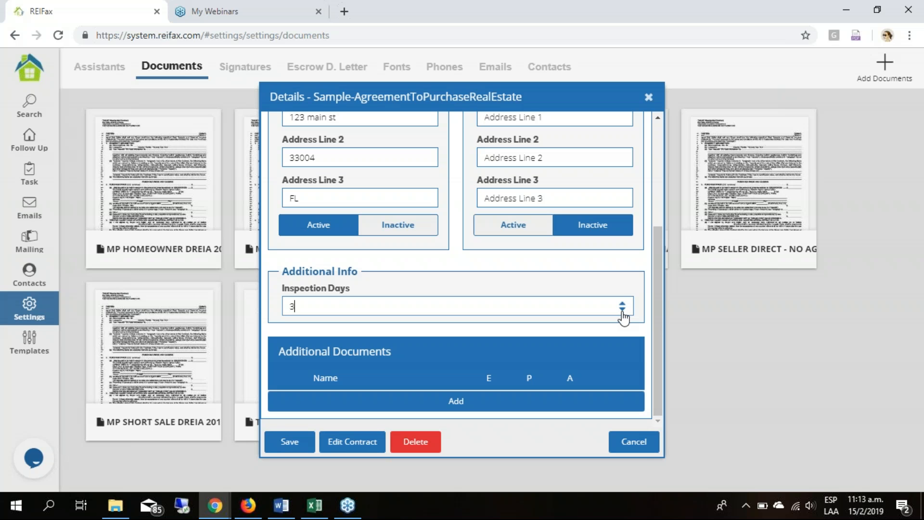
left_click(622, 311)
double_click(414, 306)
type("10")
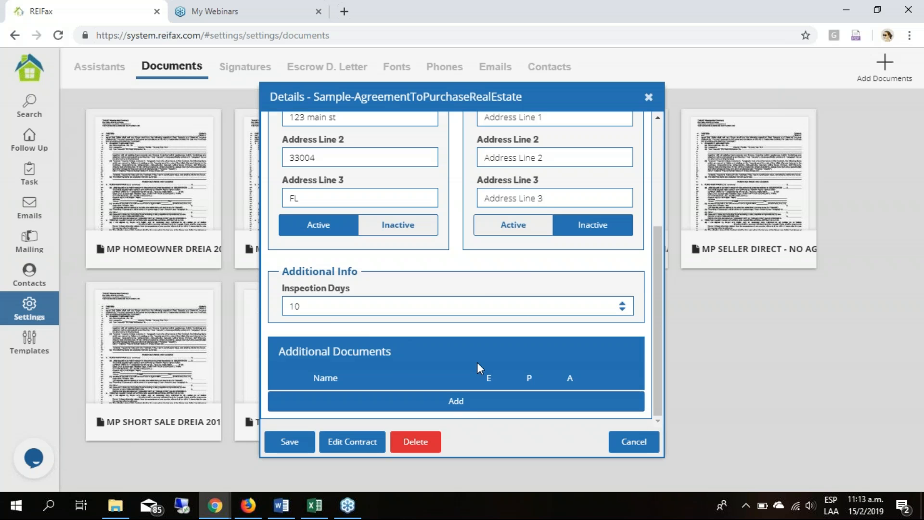
- Attach the Forms LBPD PDF to the contract as an additional document and agree to the copyright terms
scroll(477, 362, "up", 5)
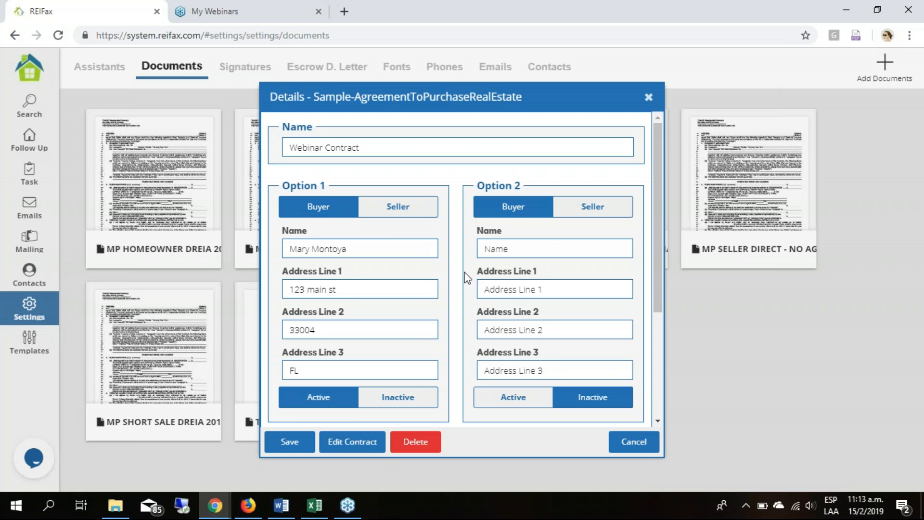
scroll(352, 278, "down", 3)
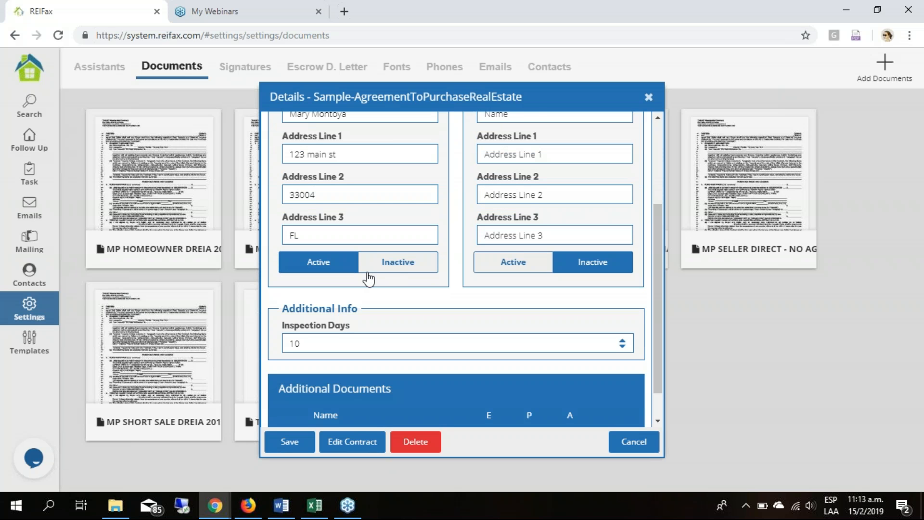
scroll(350, 354, "down", 1)
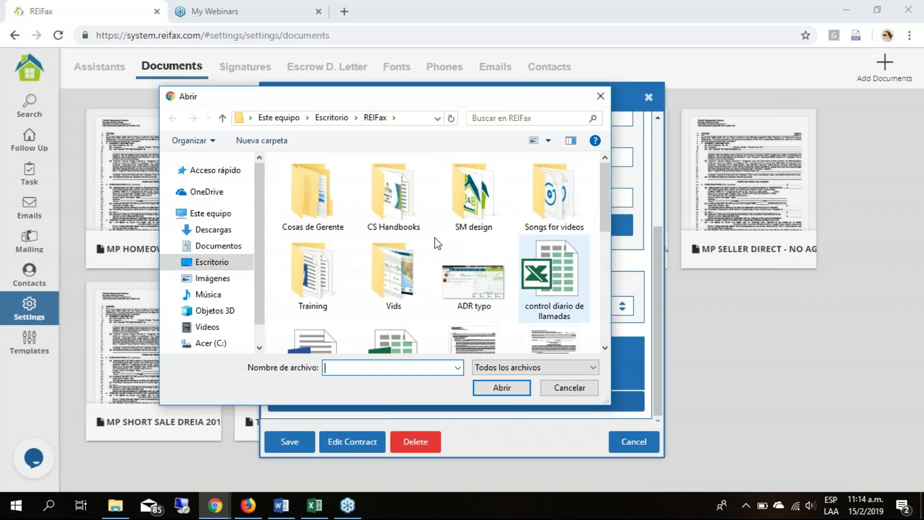
scroll(437, 243, "down", 1)
left_click(574, 307)
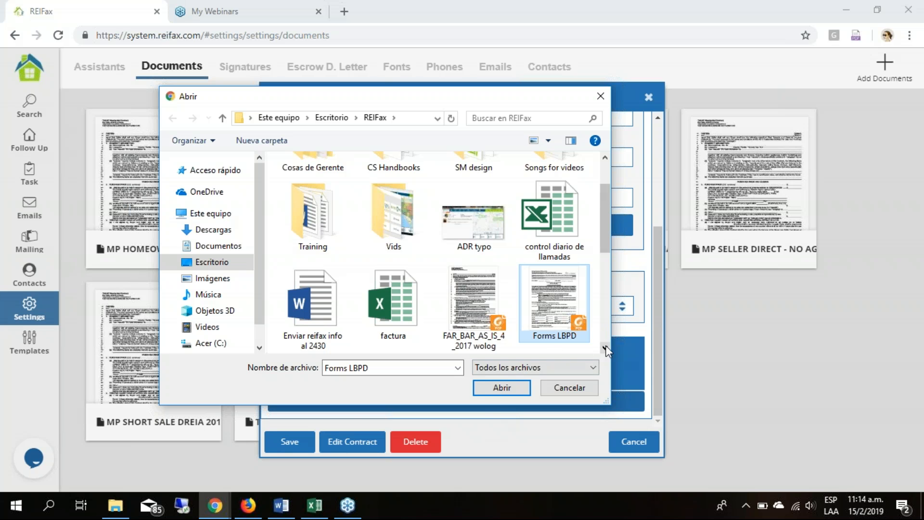
left_click(494, 390)
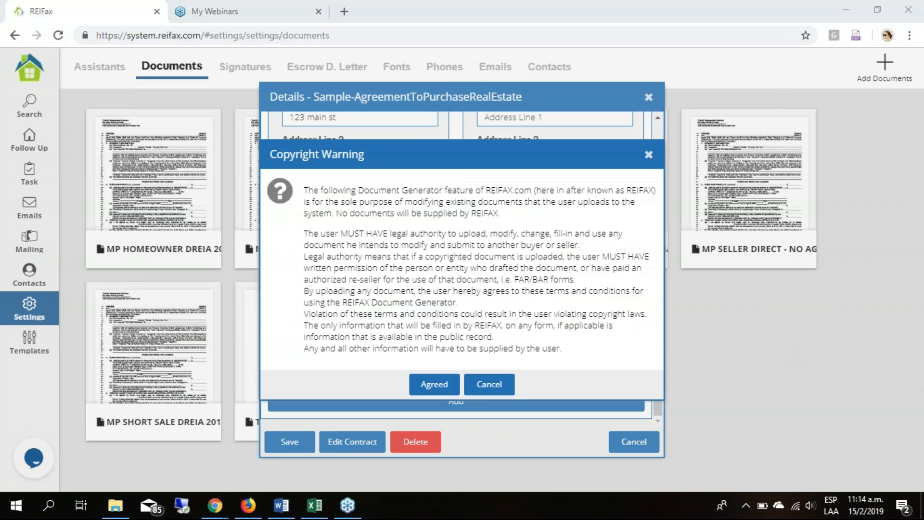
left_click(628, 252)
left_click(454, 391)
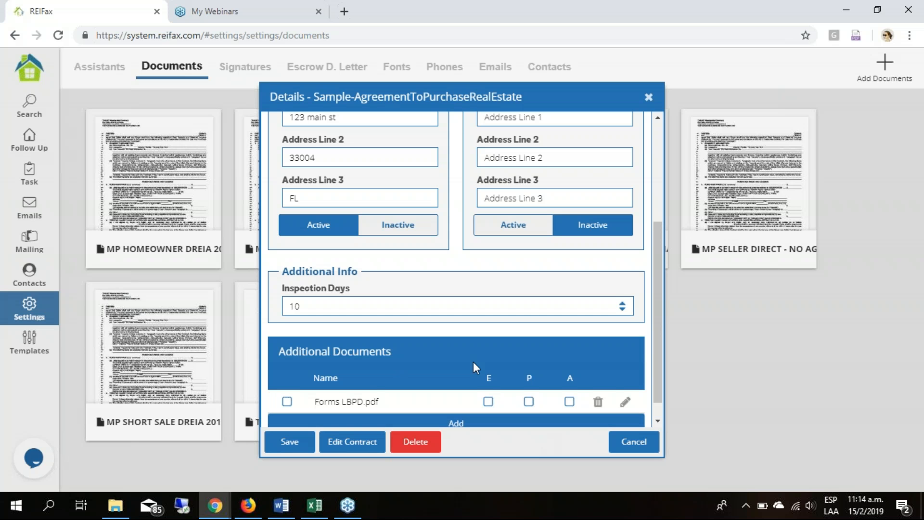
- Select Forms LBPD.pdf among the additional documents and open the contract for editing
scroll(473, 362, "down", 1)
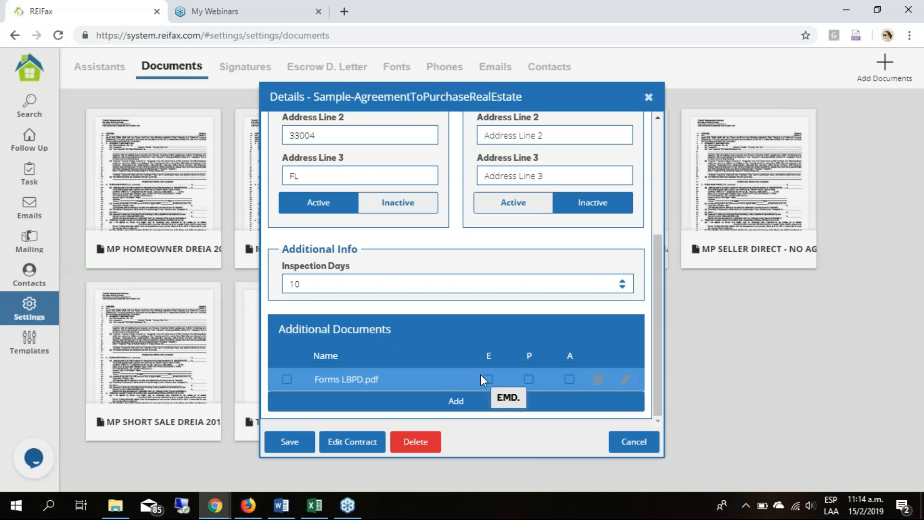
left_click(288, 379)
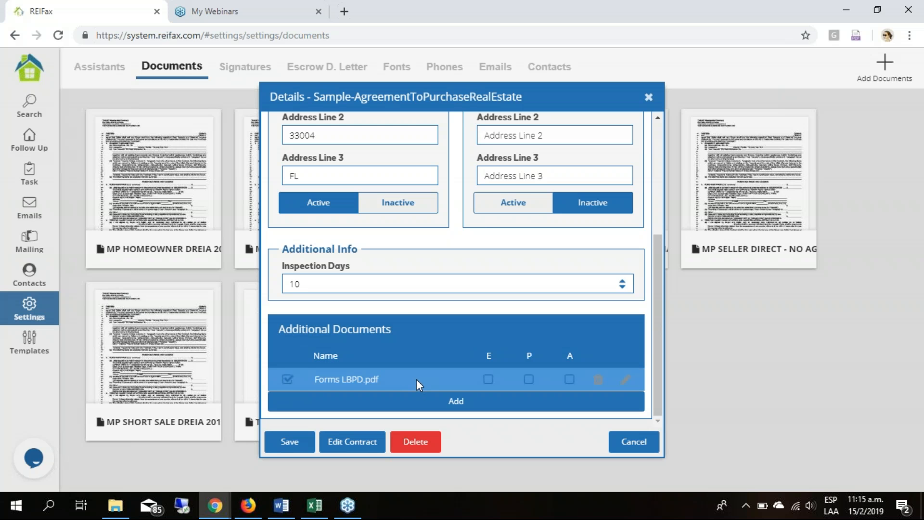
scroll(435, 334, "up", 4)
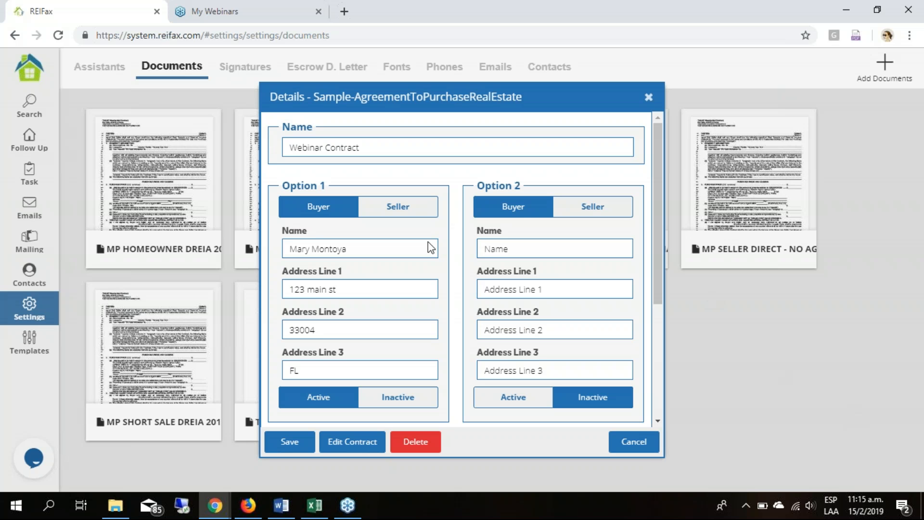
scroll(460, 257, "down", 4)
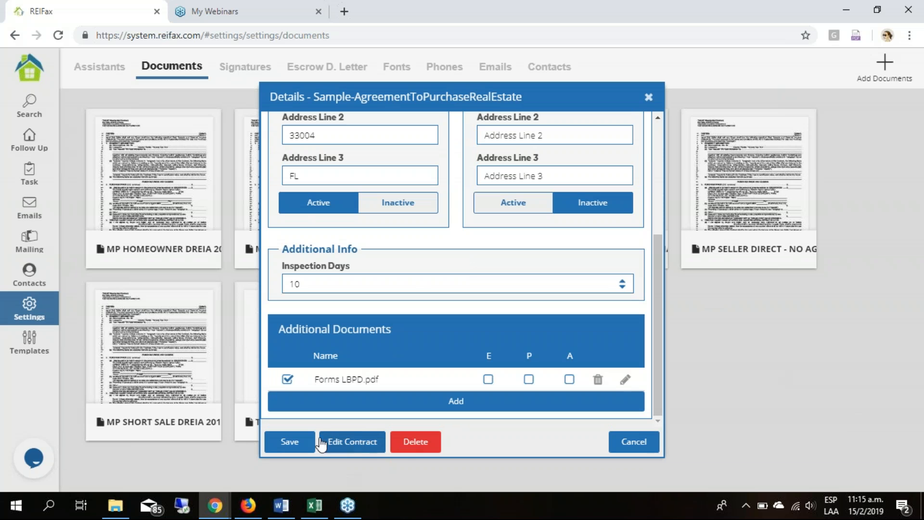
left_click(371, 445)
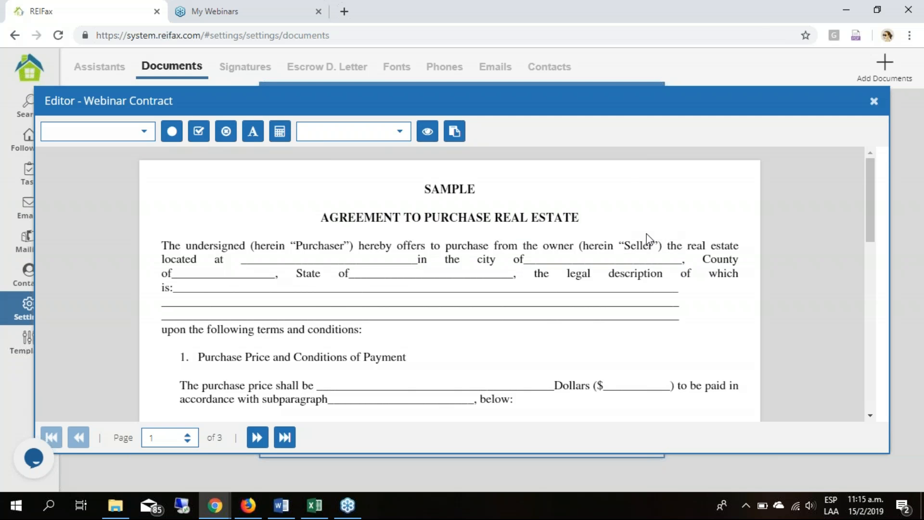
- Examine the blanks on page 1 of the agreement, from the purchase terms through the Earnest Money Deposit section
scroll(642, 242, "down", 1)
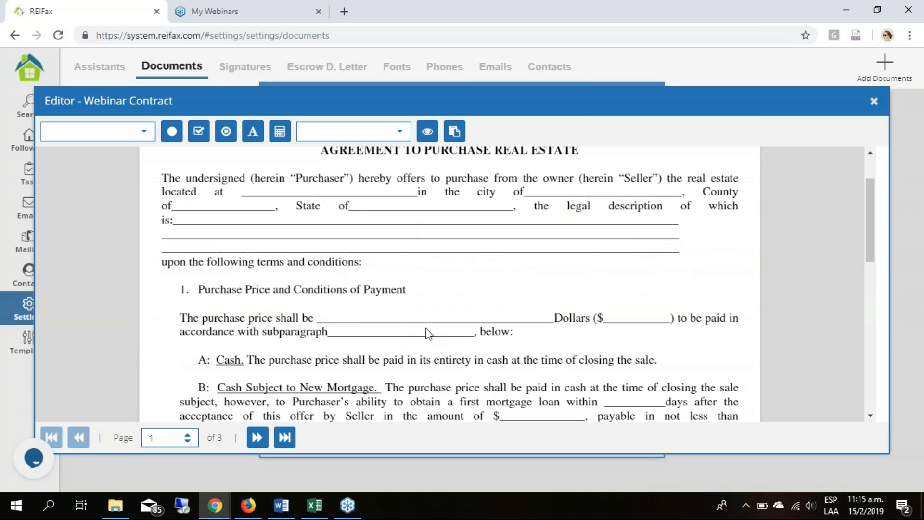
scroll(428, 333, "down", 6)
scroll(439, 291, "up", 7)
scroll(391, 296, "down", 7)
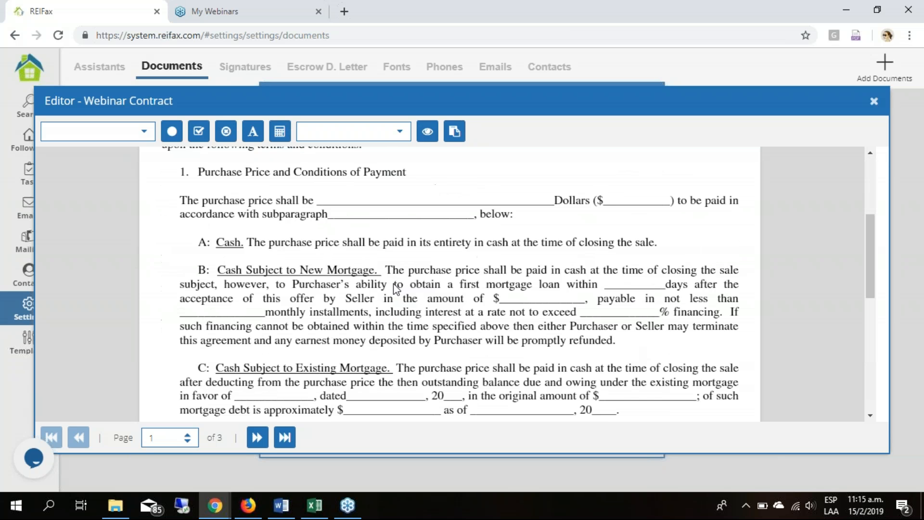
scroll(417, 268, "down", 1)
scroll(417, 268, "up", 3)
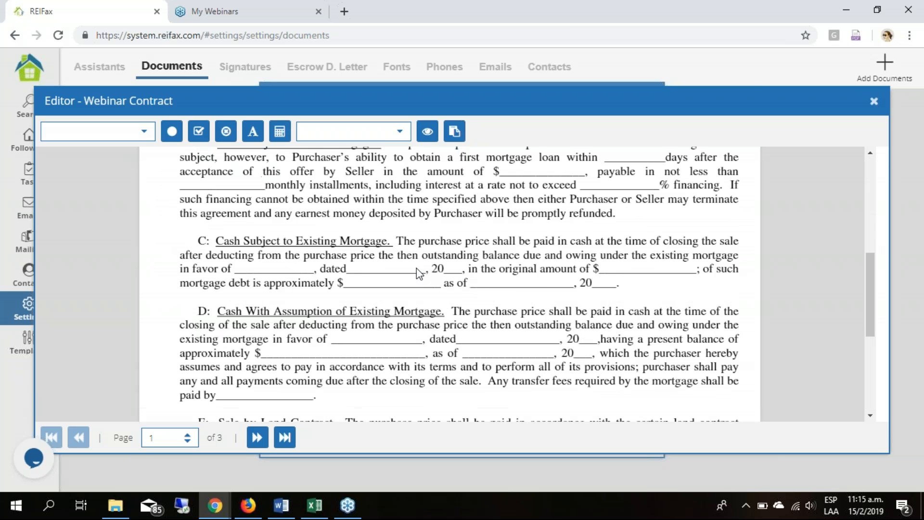
scroll(418, 273, "down", 4)
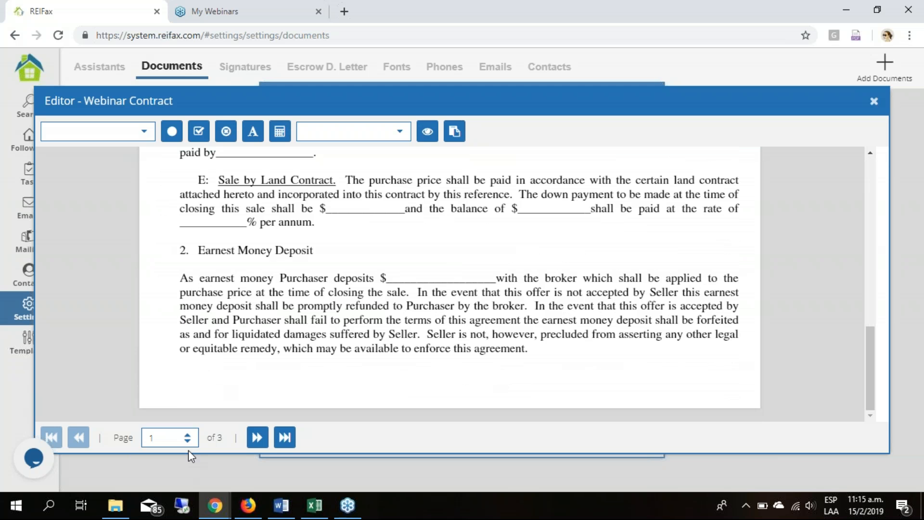
scroll(687, 270, "up", 10)
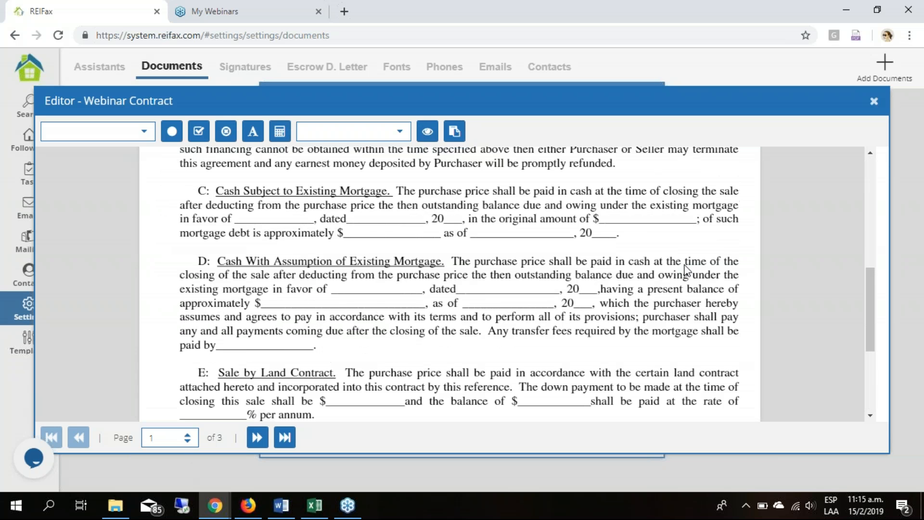
scroll(268, 375, "down", 10)
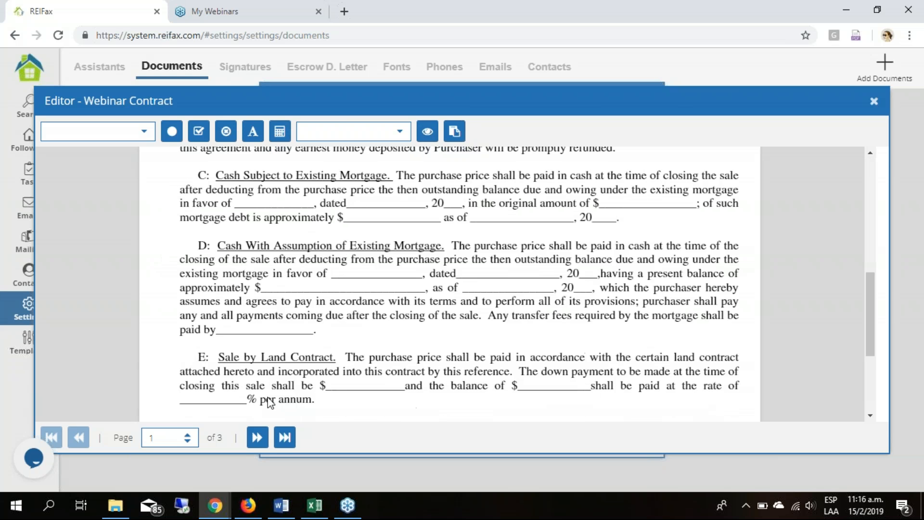
- Review pages 2 and 3 of the agreement, including the purchaser and seller signature areas, and return to page 1
left_click(255, 438)
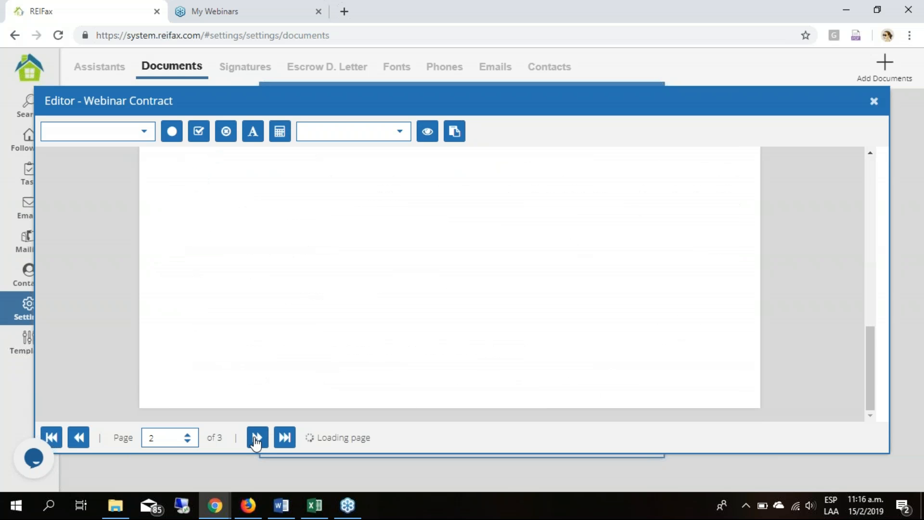
scroll(501, 337, "down", 8)
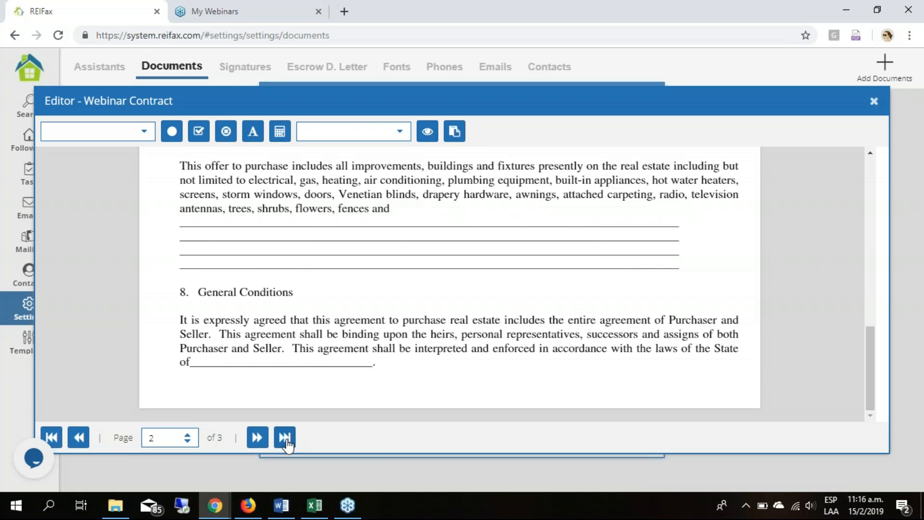
scroll(646, 301, "down", 3)
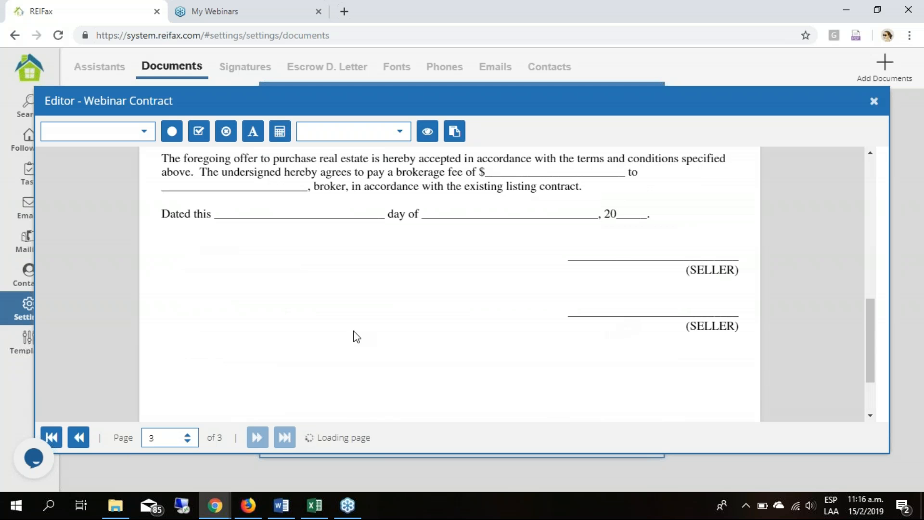
scroll(365, 319, "up", 8)
scroll(365, 319, "up", 1)
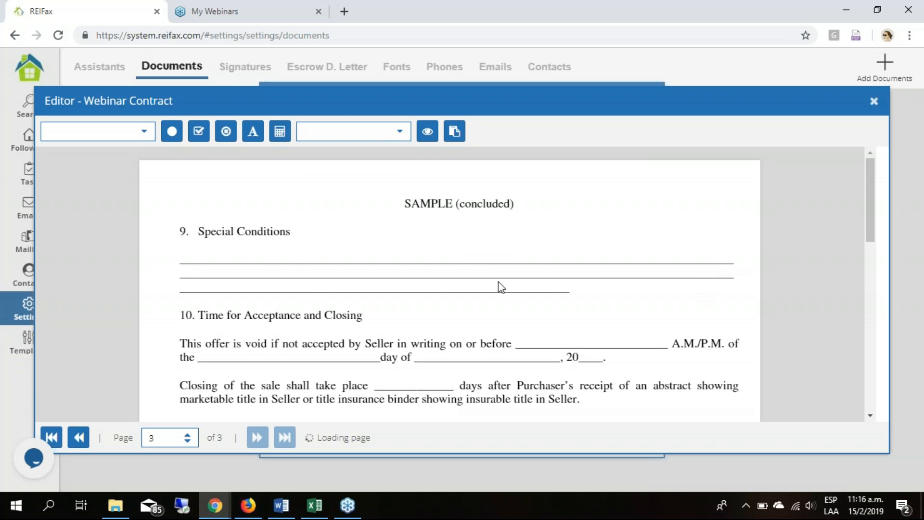
scroll(400, 281, "down", 6)
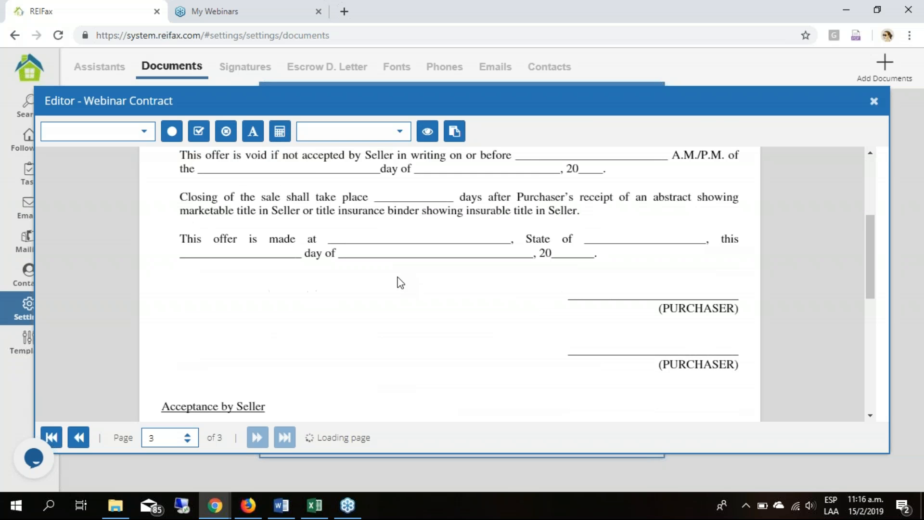
scroll(401, 274, "up", 6)
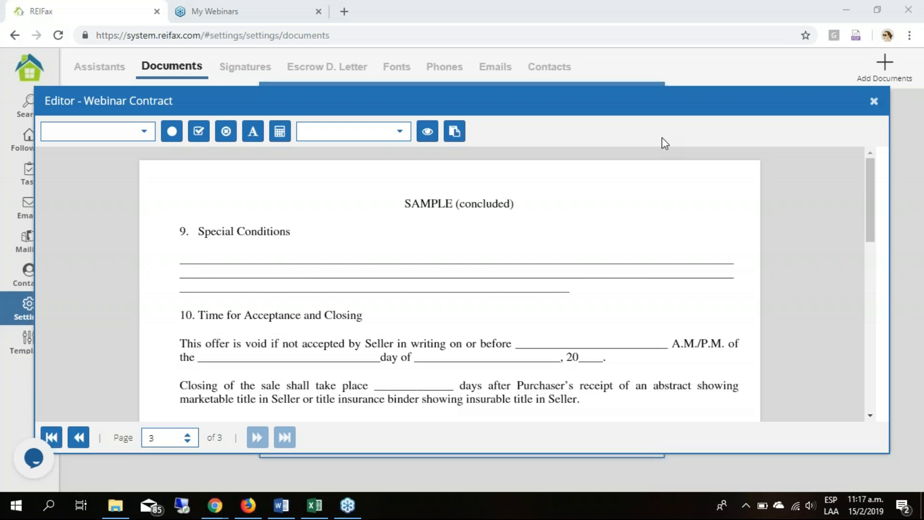
left_click(57, 436)
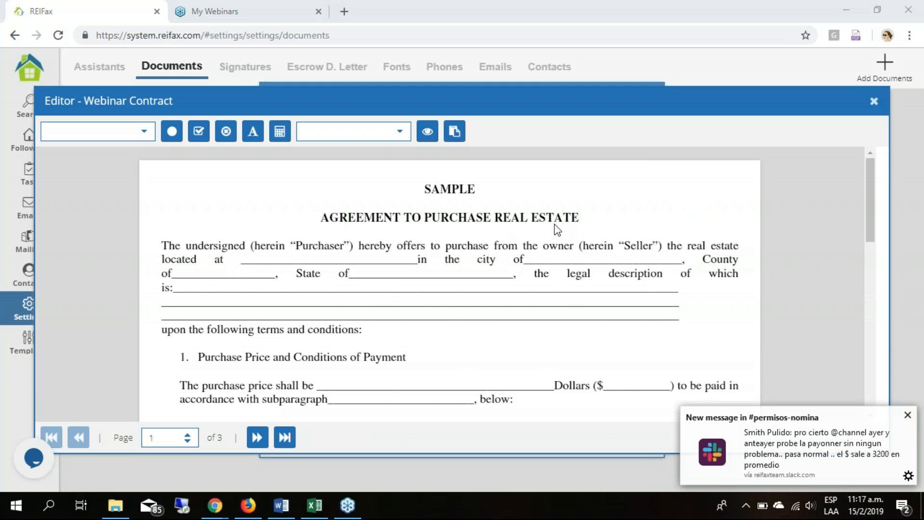
left_click(908, 415)
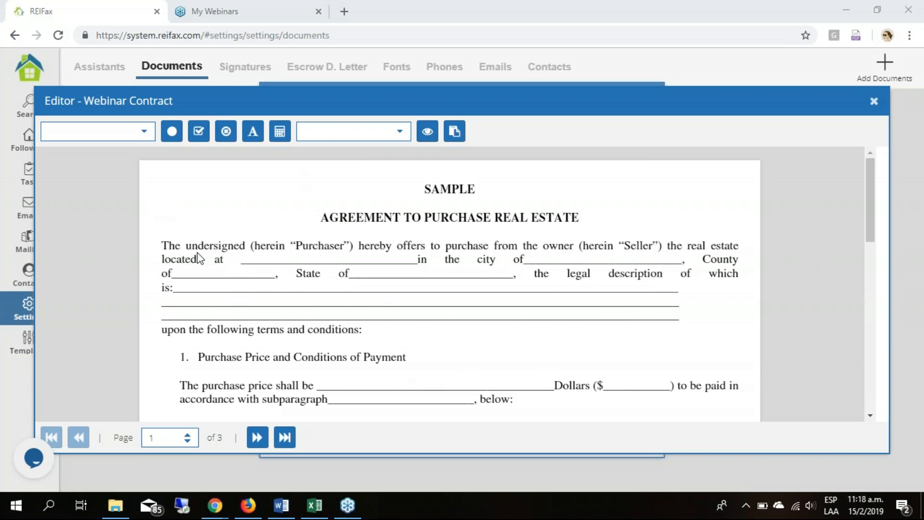
- Try to insert the Property Address variable into the contract
left_click(145, 134)
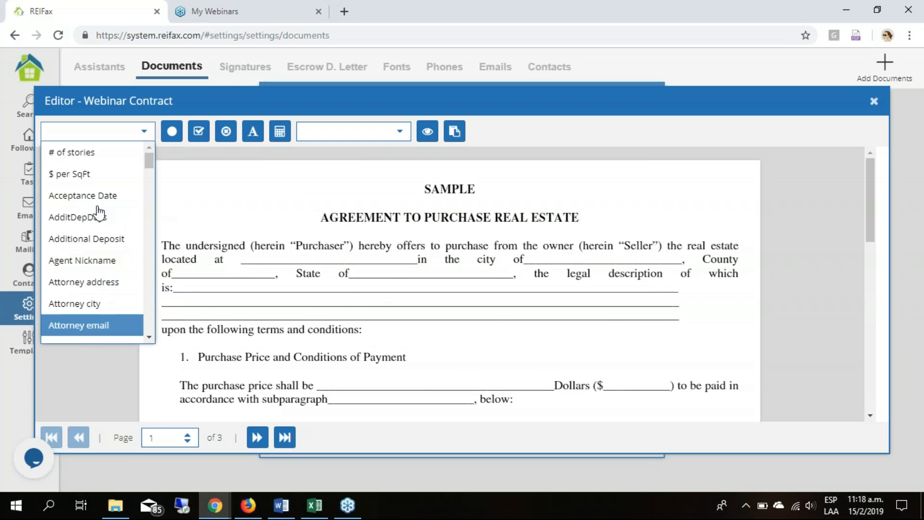
scroll(99, 213, "down", 5)
scroll(100, 216, "down", 5)
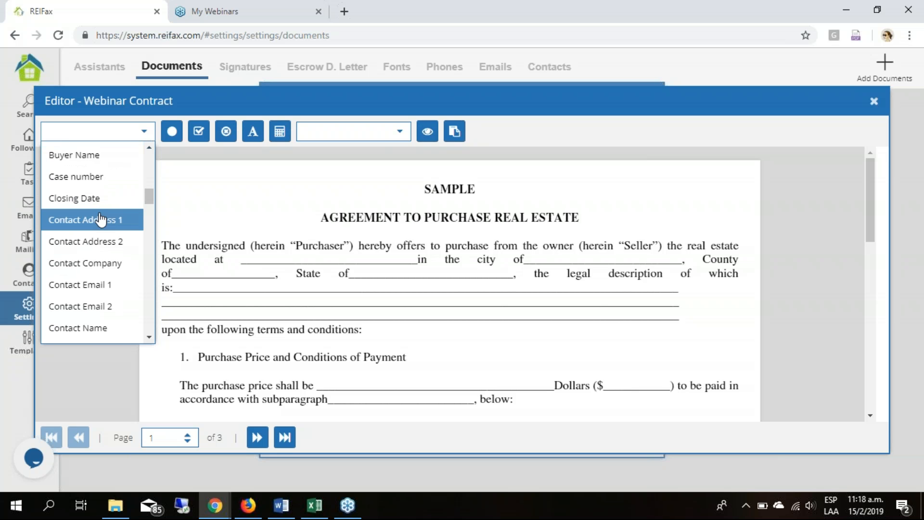
scroll(101, 219, "down", 5)
scroll(150, 270, "down", 10)
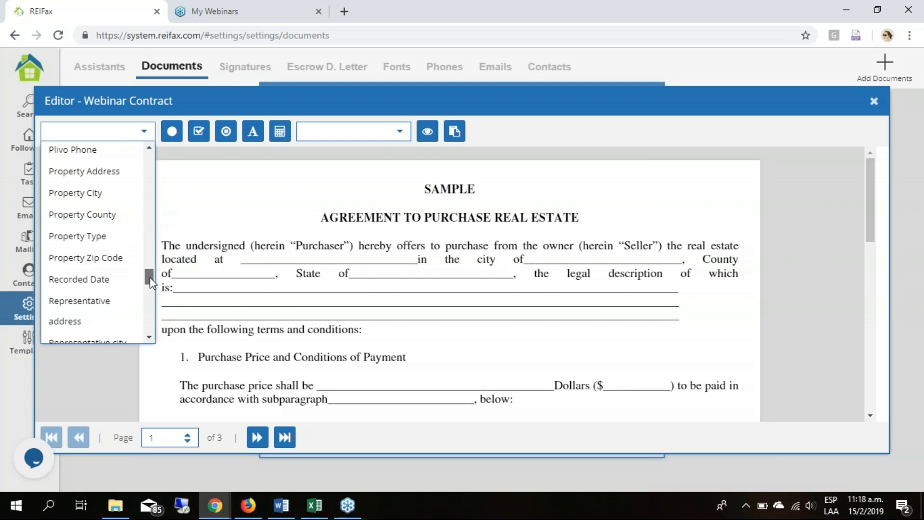
scroll(113, 262, "up", 2)
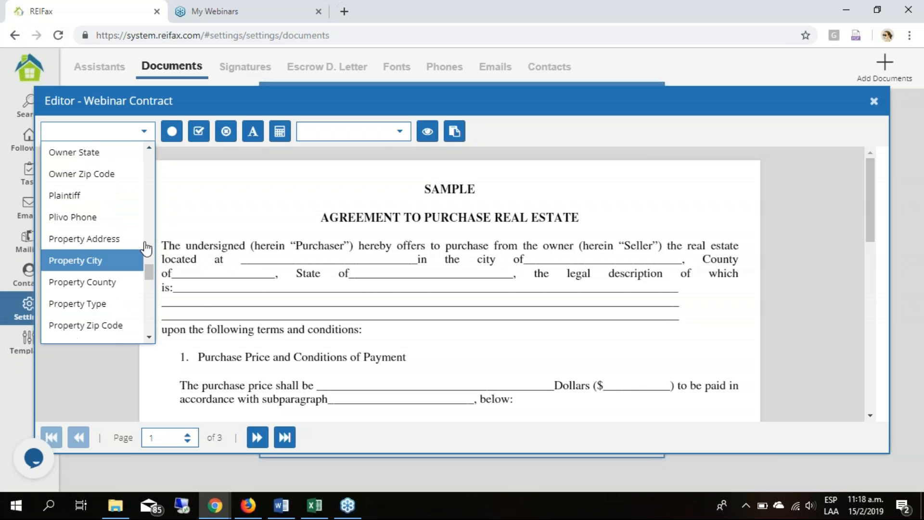
left_click(88, 246)
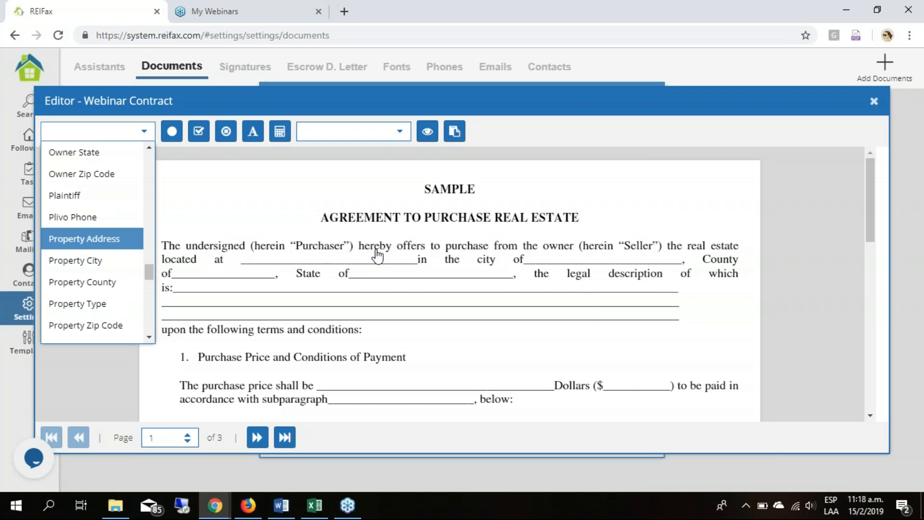
- Place the Property Address variable at the start of the blank after "located at" and align it with the line
left_click(238, 263)
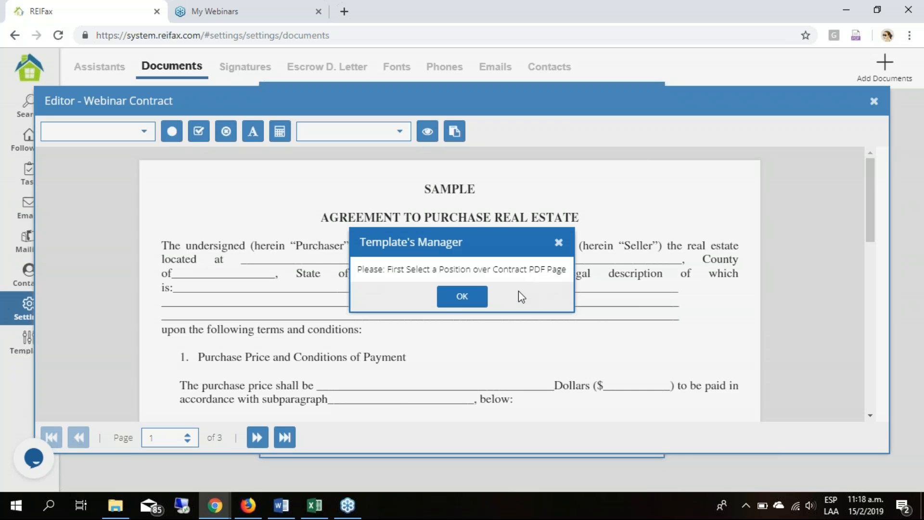
left_click(461, 298)
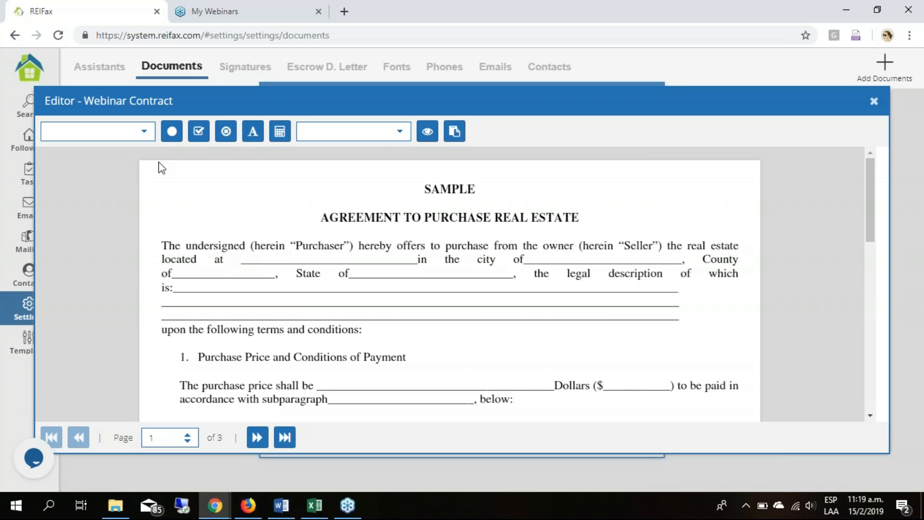
left_click(140, 131)
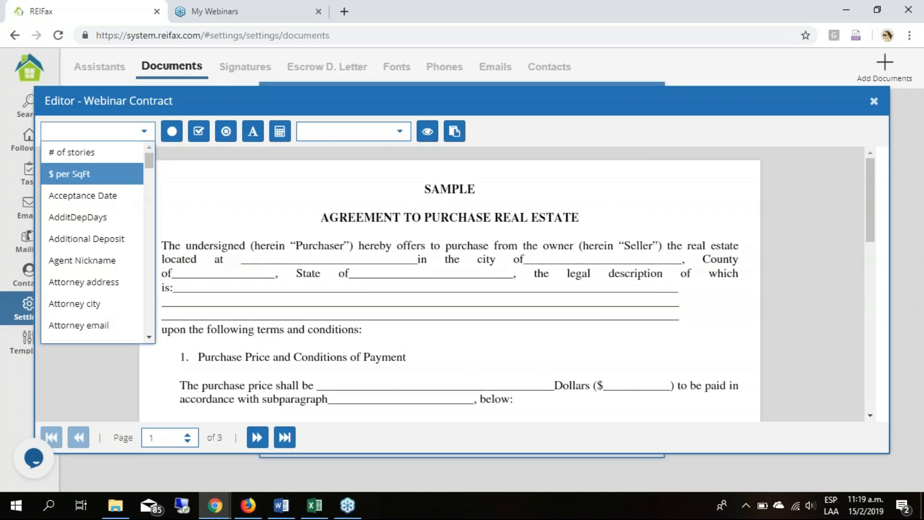
left_click_drag(151, 169, 148, 287)
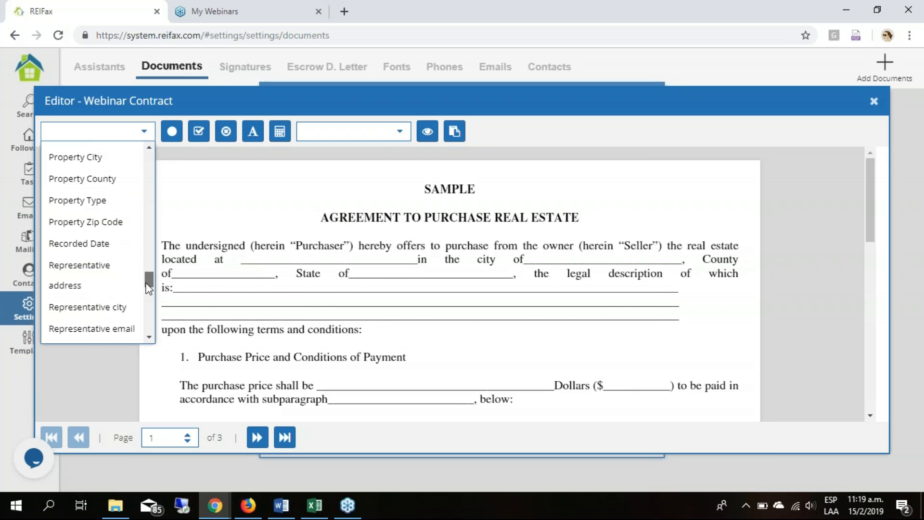
scroll(99, 181, "up", 3)
left_click(104, 269)
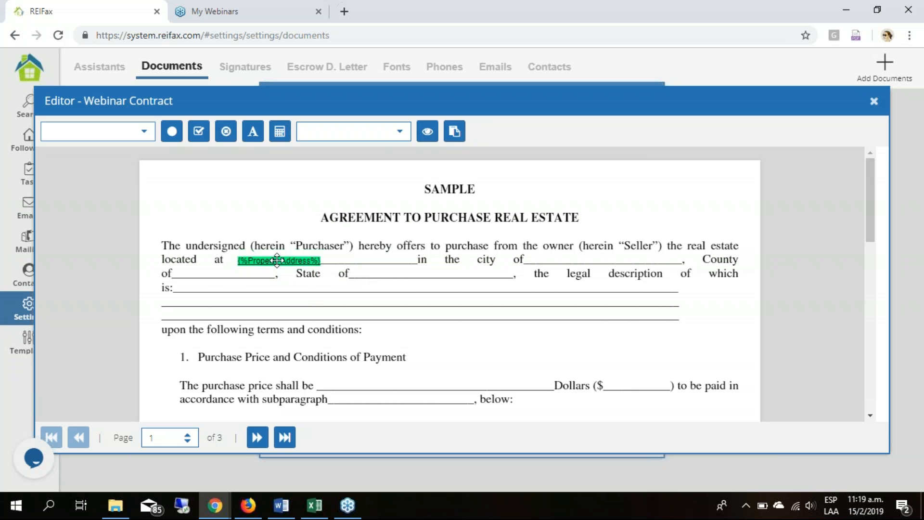
left_click_drag(278, 260, 268, 259)
left_click(302, 337)
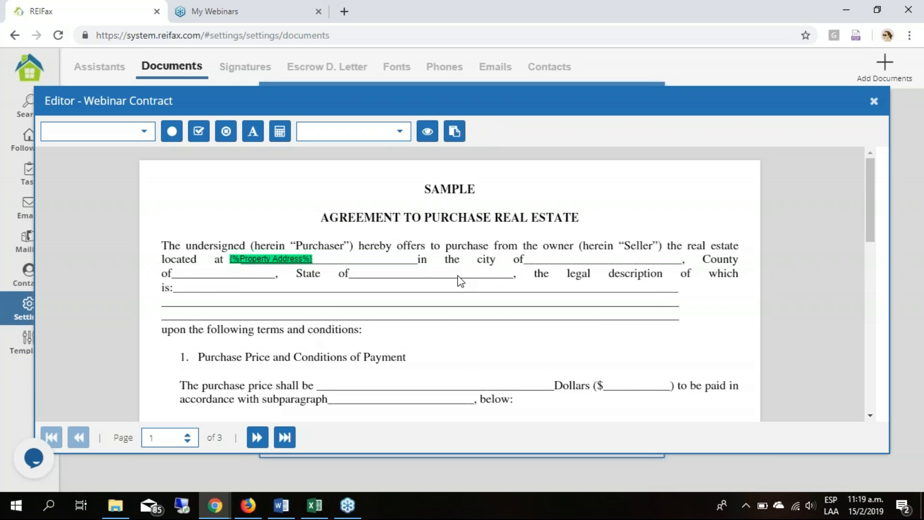
- Place the Property City variable at the start of the blank after "in the city of" and align it with the line
left_click(145, 131)
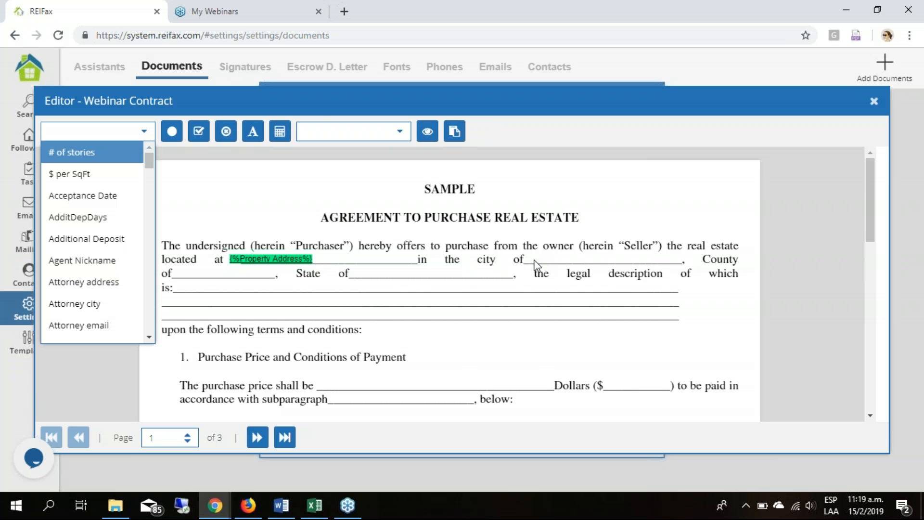
left_click(534, 260)
left_click(144, 131)
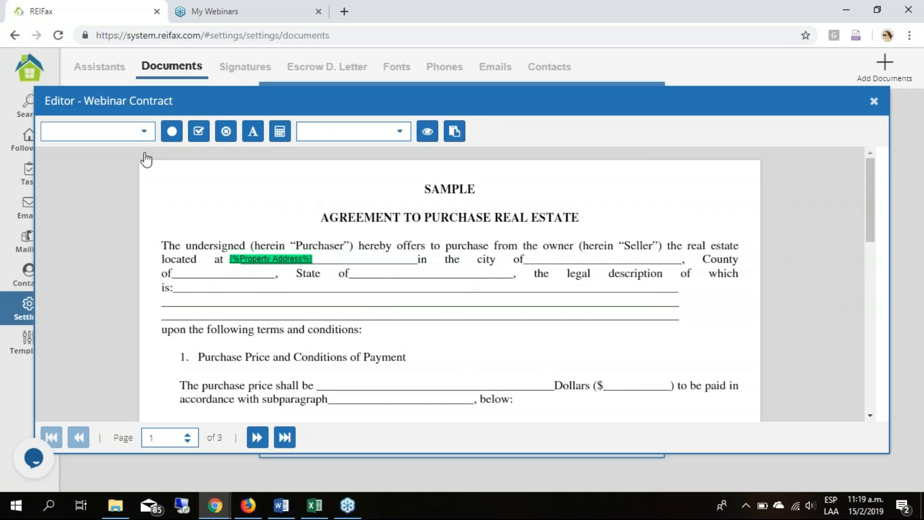
left_click_drag(144, 222, 144, 281)
left_click(75, 184)
left_click(566, 276)
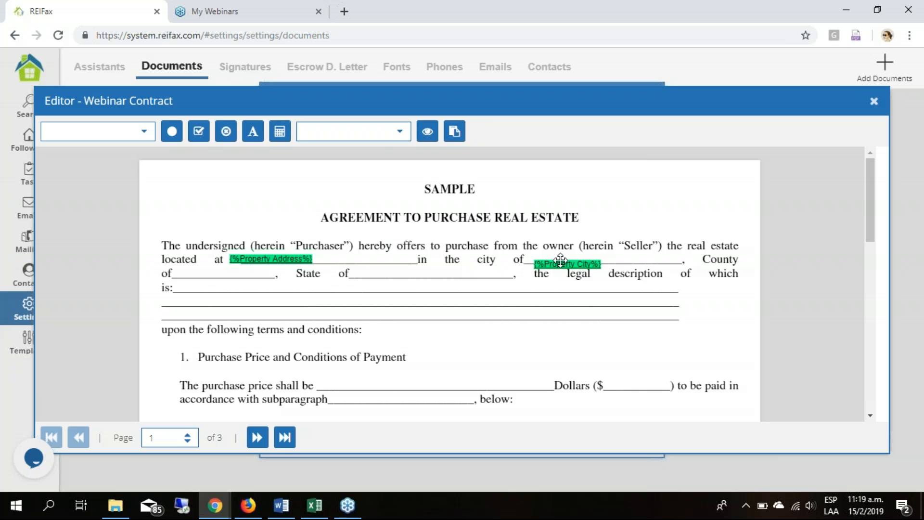
left_click_drag(562, 263, 557, 259)
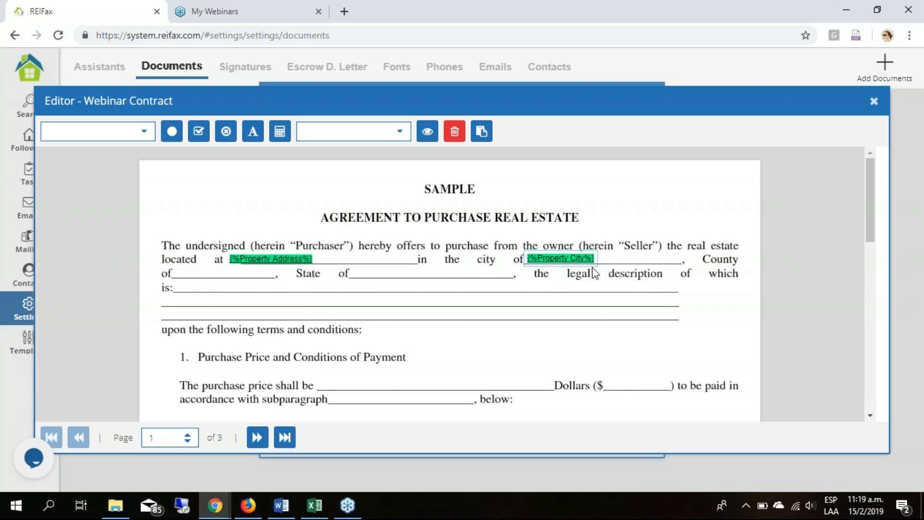
- Place the Property County variable on the blank after "County of" in the agreement's opening paragraph
left_click(187, 274)
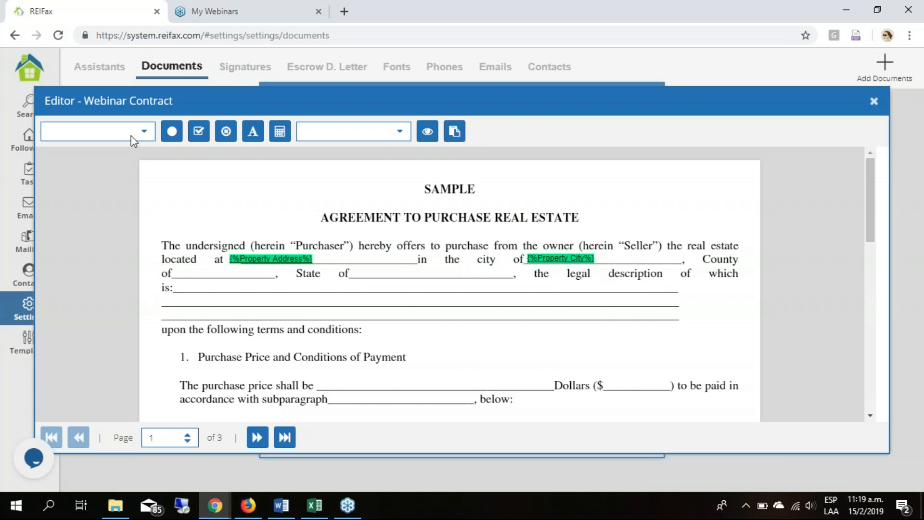
left_click(135, 137)
scroll(145, 213, "down", 10)
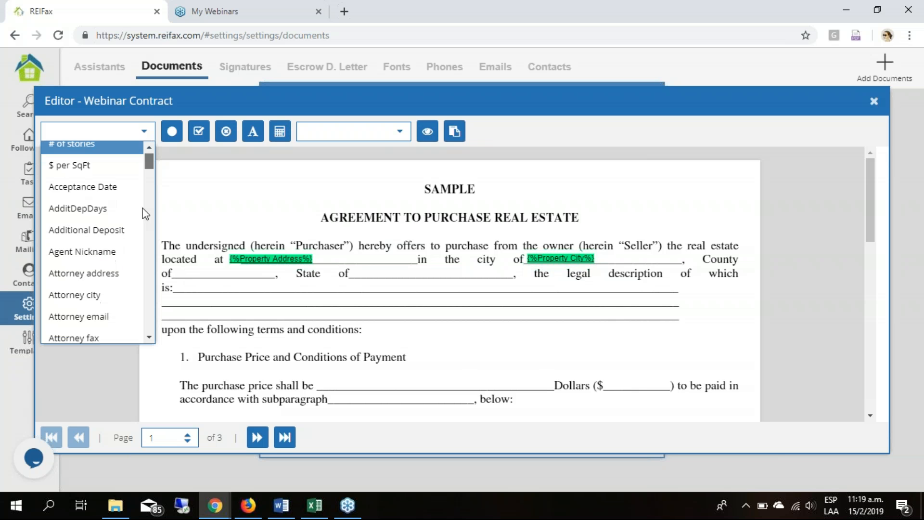
scroll(145, 237, "down", 10)
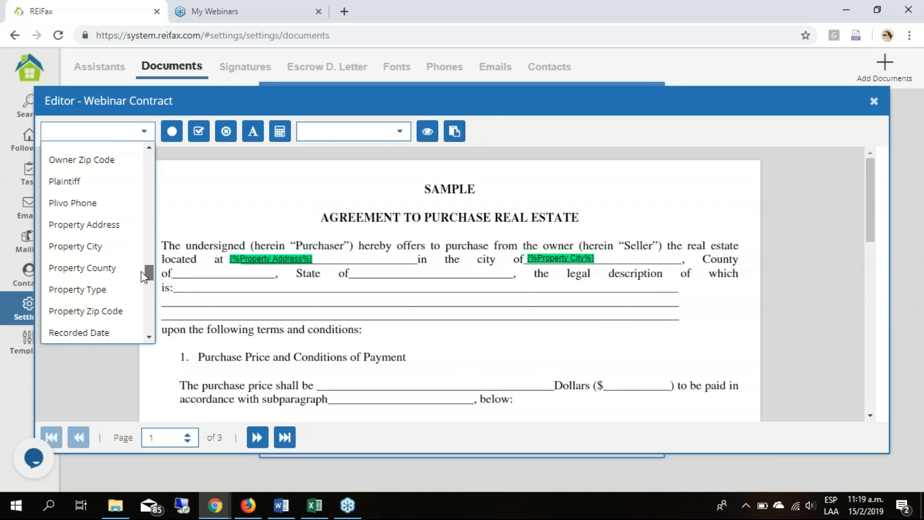
left_click_drag(106, 272, 196, 270)
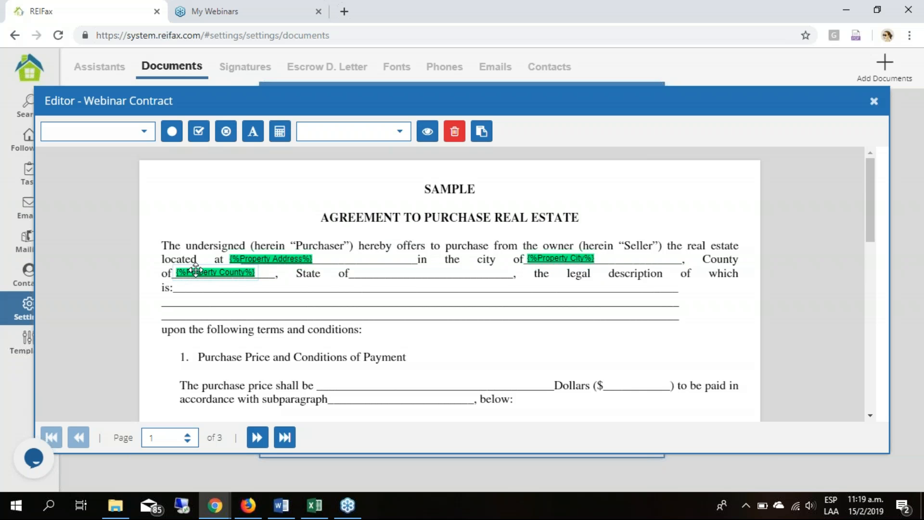
left_click(377, 334)
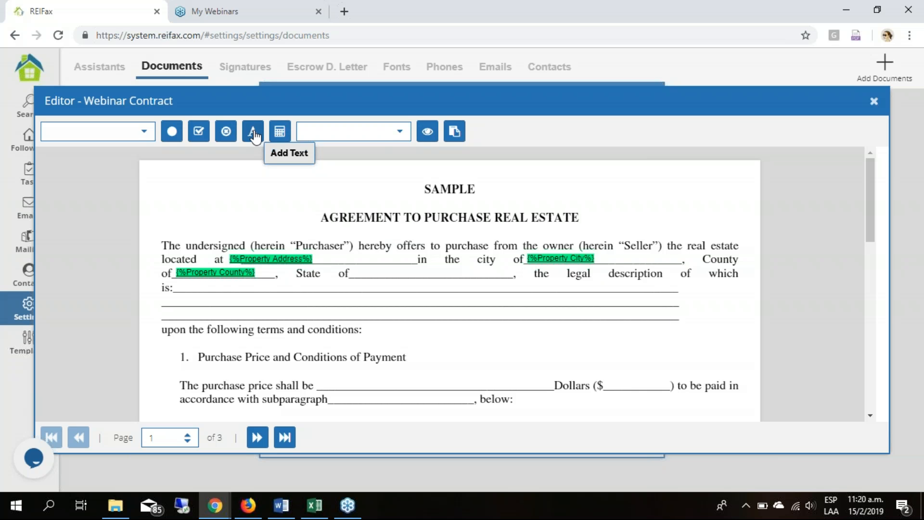
- Add the fixed text "Florida" to the contract and position it around the middle of the blank after "State of"
left_click(689, 322)
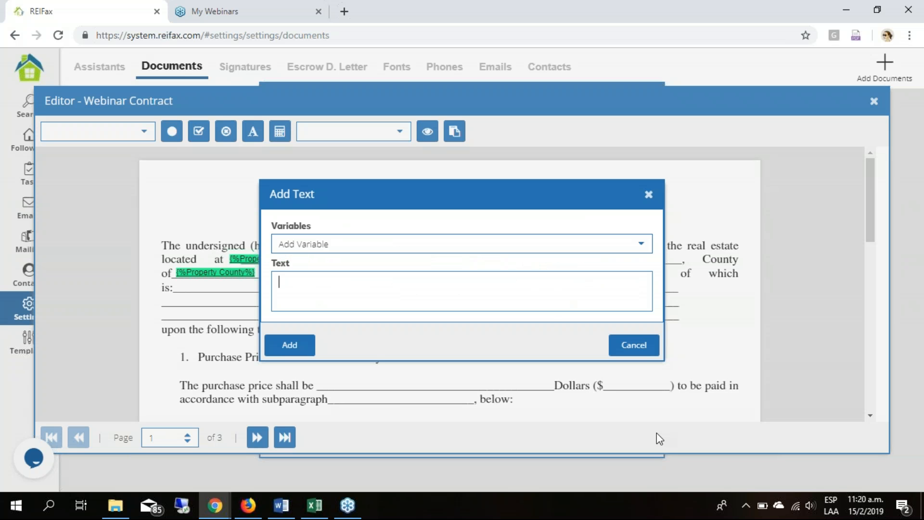
type("Florida")
left_click(390, 250)
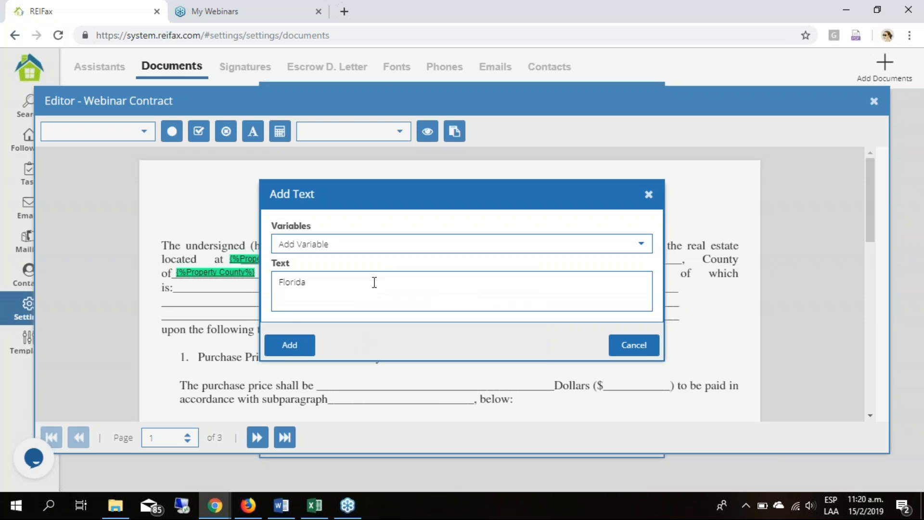
left_click(290, 348)
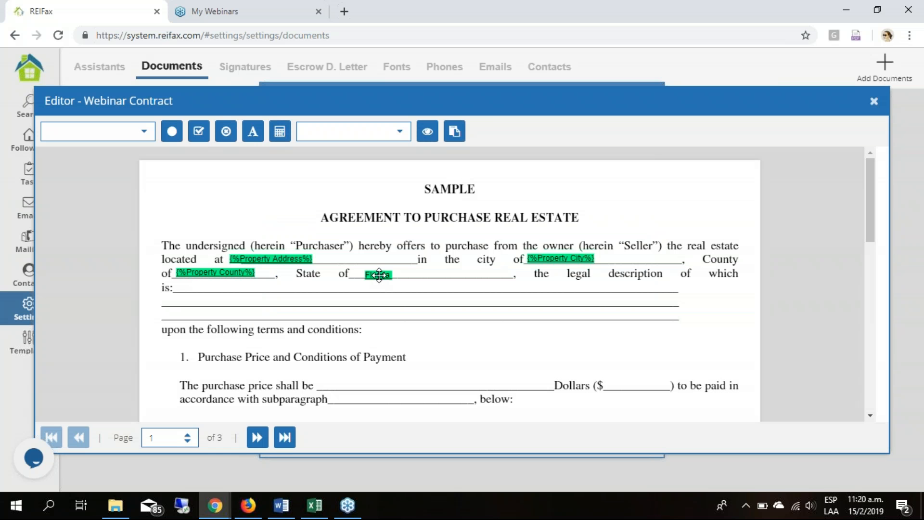
left_click_drag(378, 275, 420, 273)
left_click(435, 355)
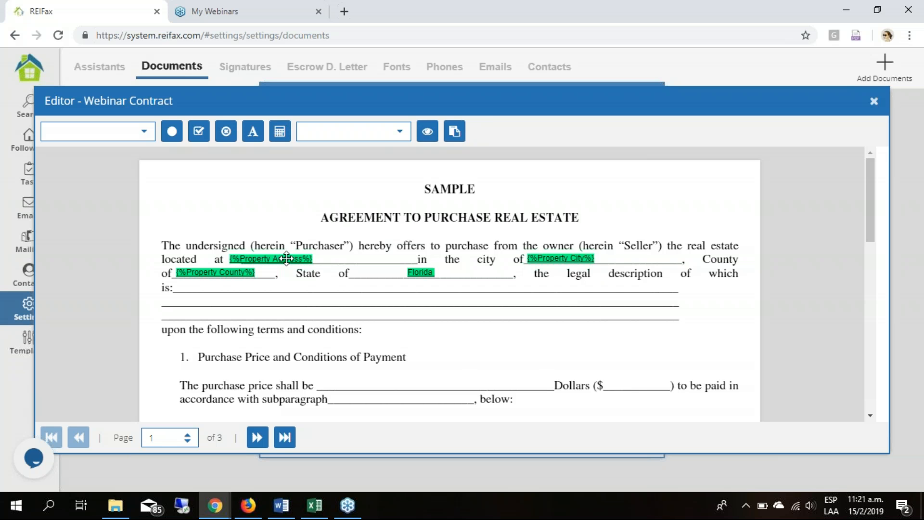
left_click_drag(428, 273, 432, 272)
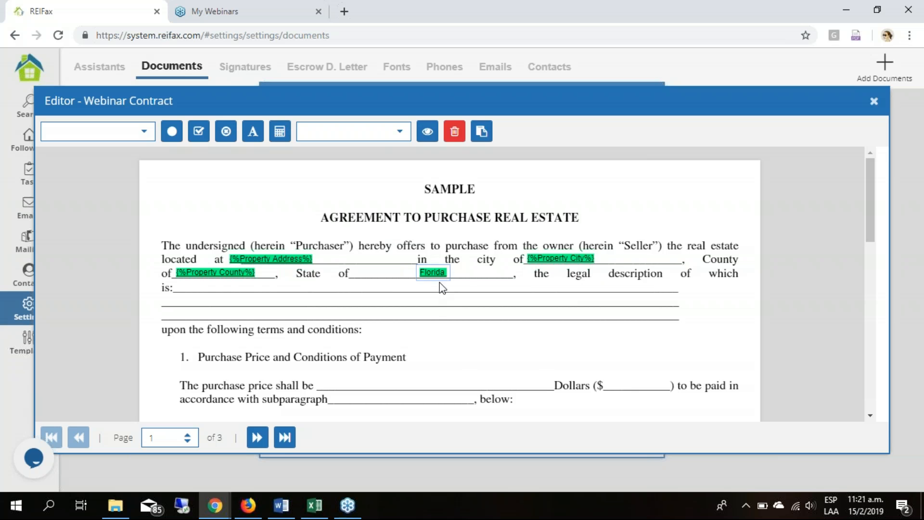
left_click(474, 285)
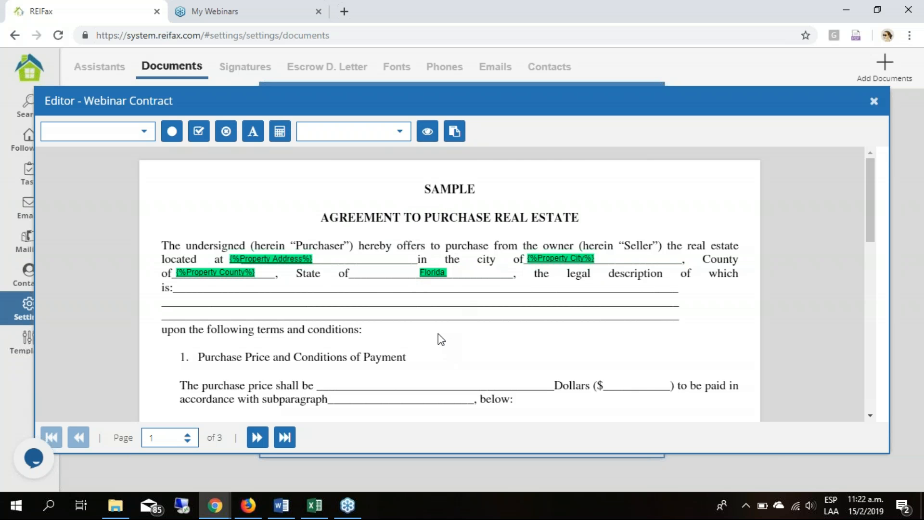
- Place the Offer Price variable on the "Dollars ($" blank in section 1, Purchase Price and Conditions of Payment
scroll(439, 333, "down", 2)
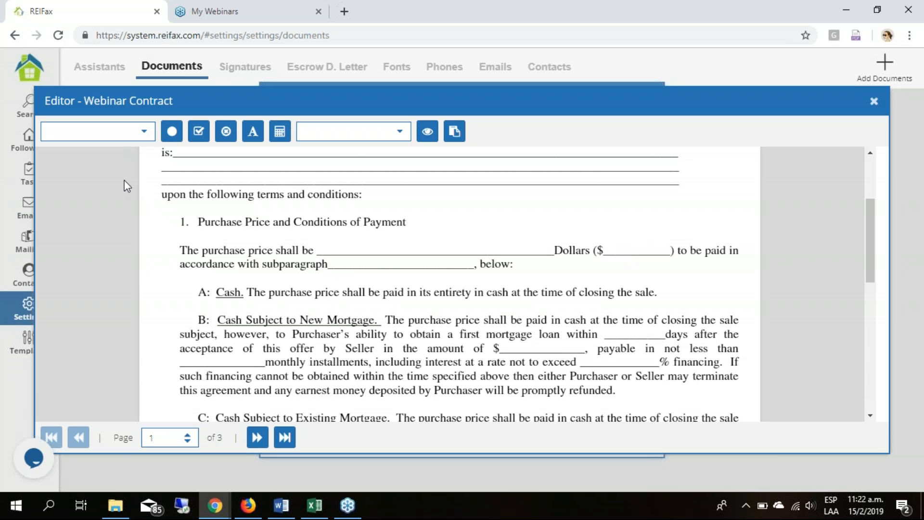
left_click(141, 133)
scroll(99, 258, "down", 8)
scroll(100, 260, "down", 8)
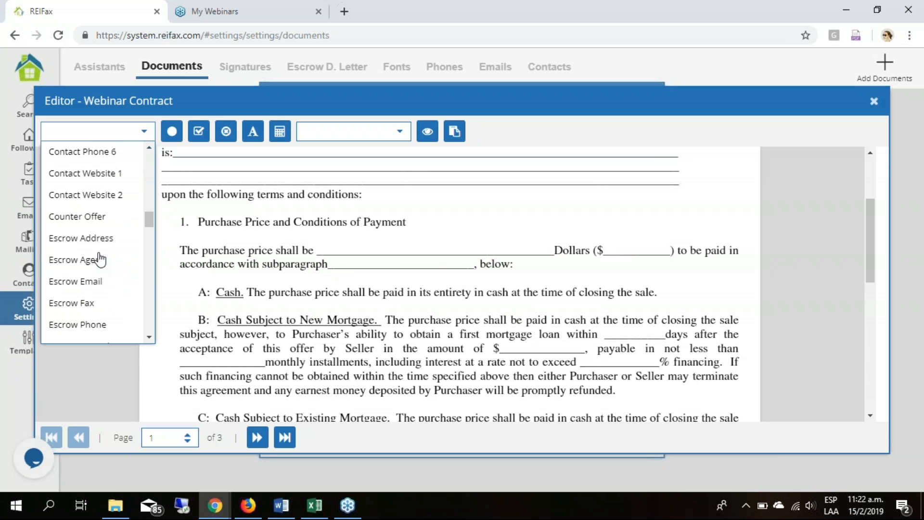
scroll(100, 260, "down", 10)
scroll(100, 259, "down", 3)
scroll(101, 251, "up", 6)
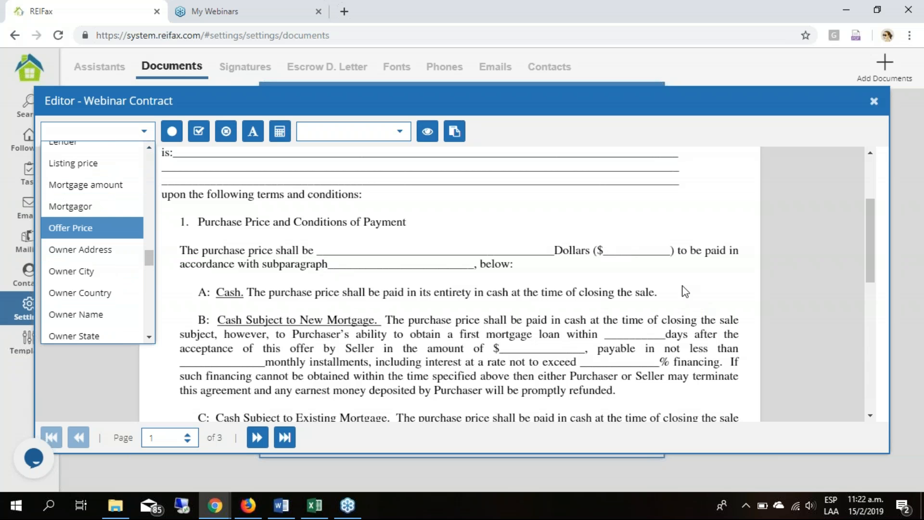
left_click(637, 248)
left_click(638, 247)
left_click_drag(638, 245, 640, 246)
left_click(638, 273)
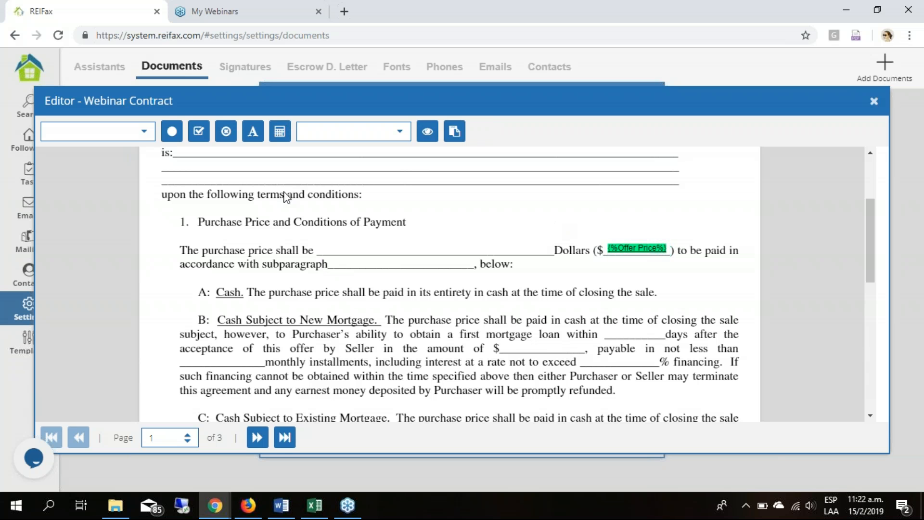
- Look through the list of variables available for the contract and close it without choosing one
left_click(144, 131)
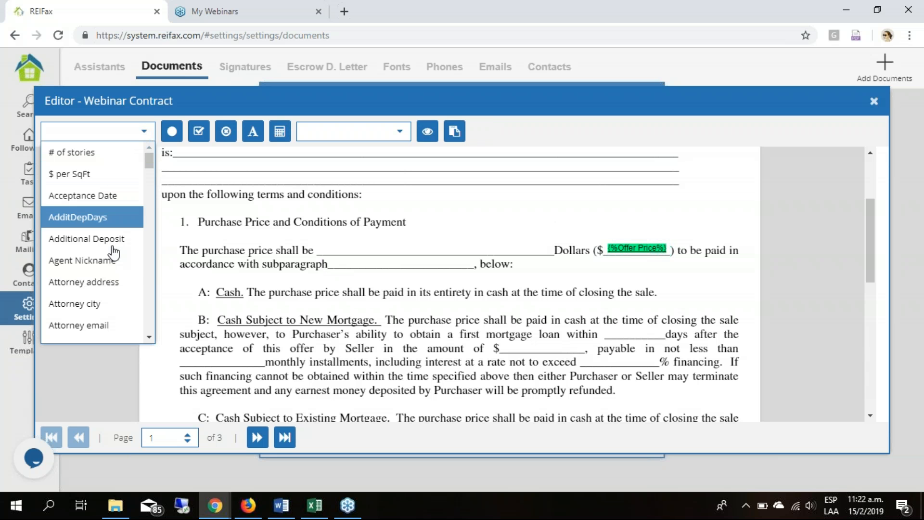
scroll(111, 268, "down", 1)
scroll(111, 269, "down", 5)
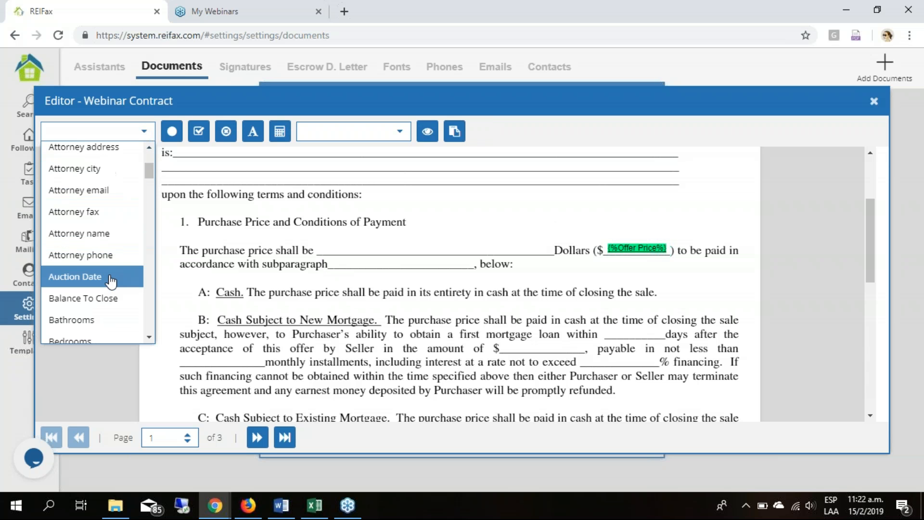
scroll(116, 289, "down", 10)
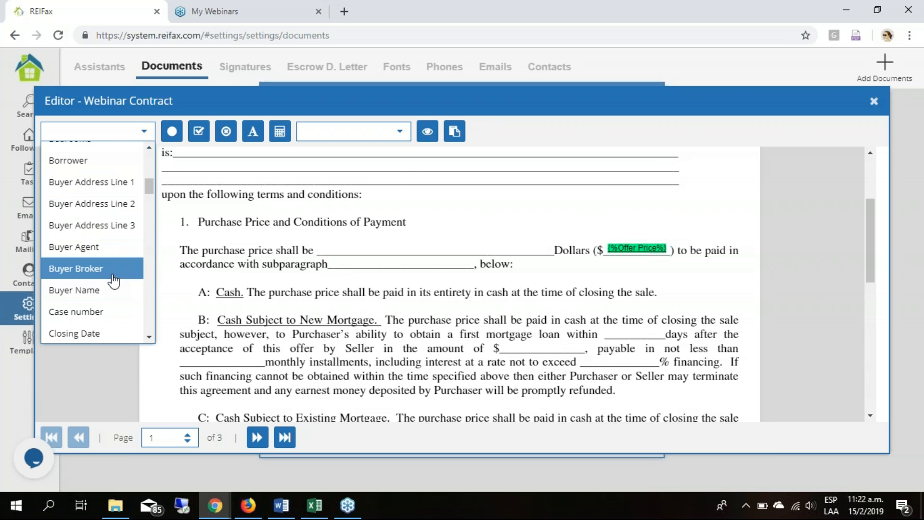
scroll(113, 277, "down", 20)
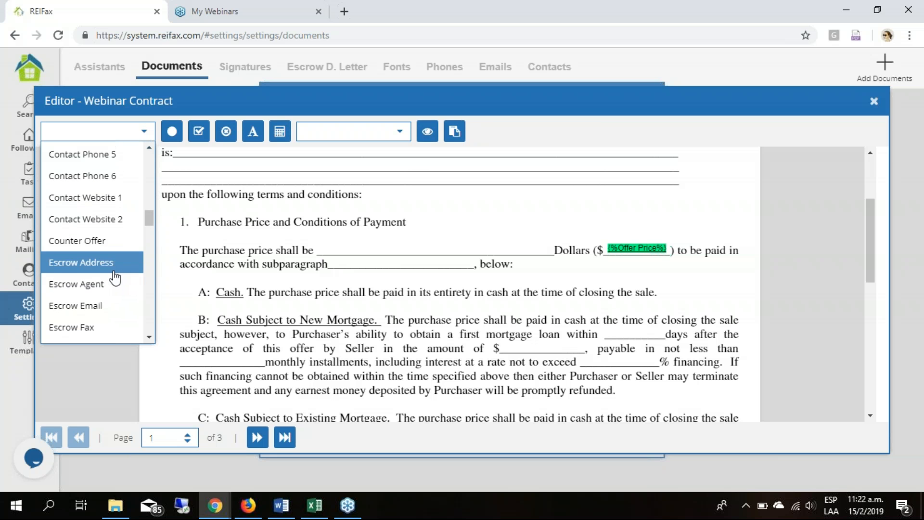
scroll(112, 279, "down", 20)
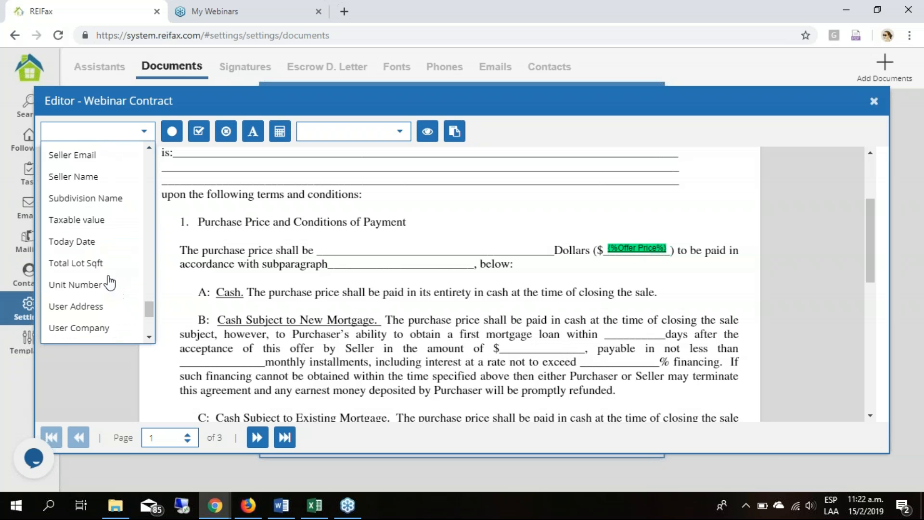
left_click(425, 337)
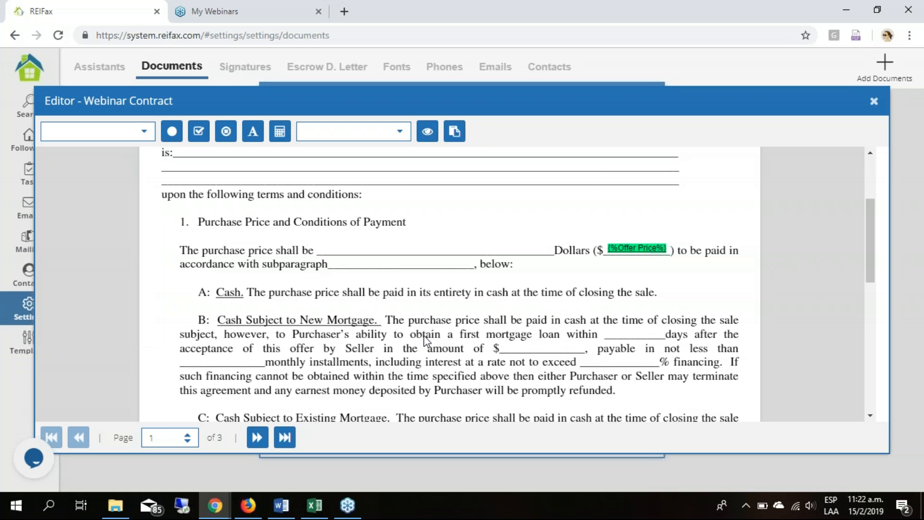
- Lower the Offer Price variable slightly so it lines up with its blank
left_click(647, 247)
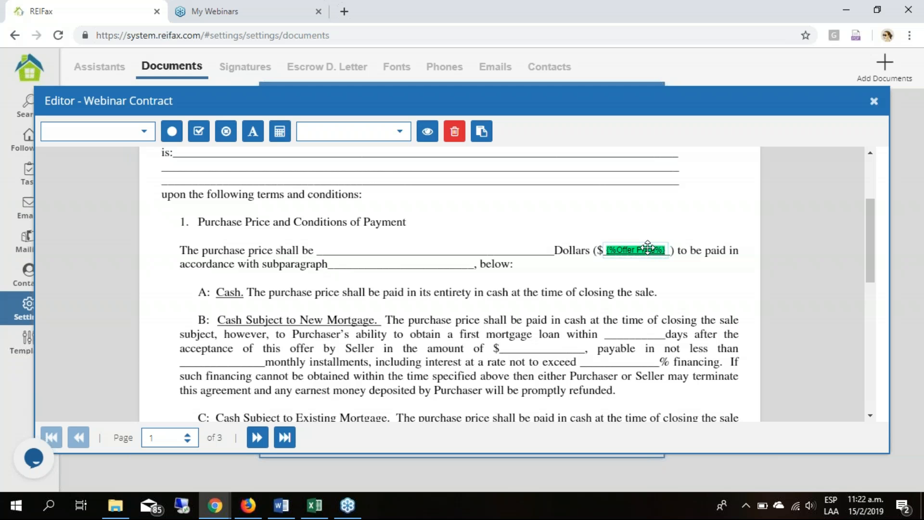
left_click(495, 363)
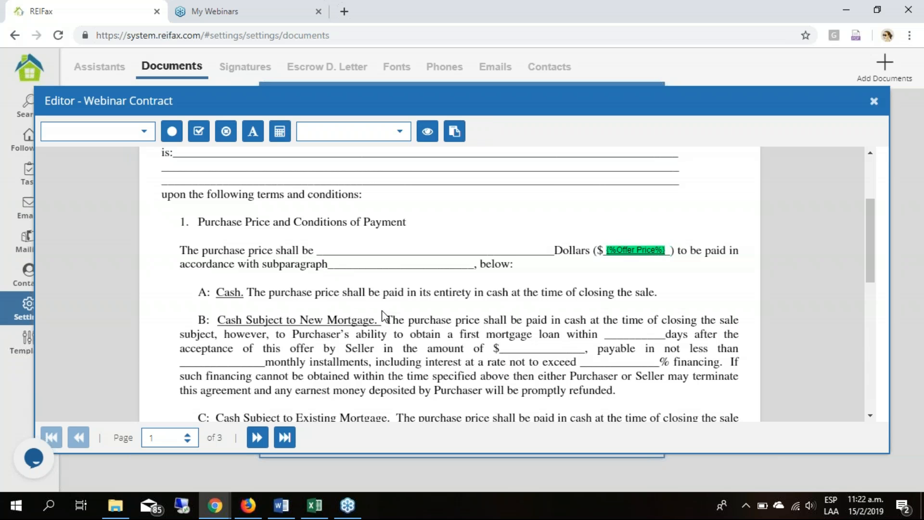
- On page 2, place a filled dot mark just before section 3, Real Estate Taxes, Assessments, and Adjustments
scroll(382, 315, "down", 8)
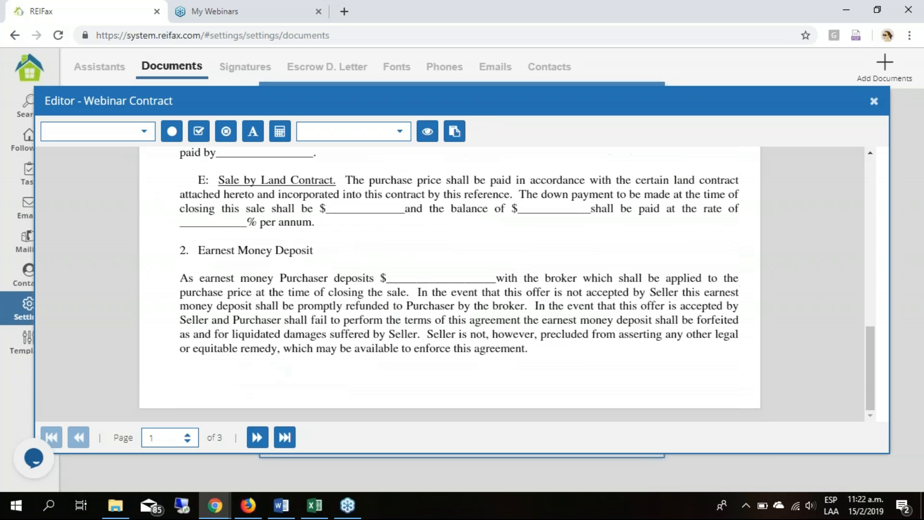
scroll(306, 411, "down", 2)
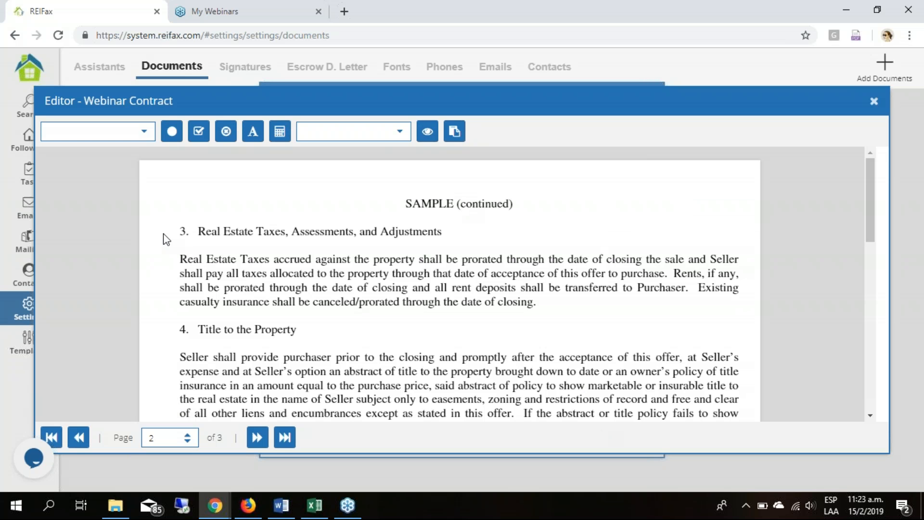
left_click(172, 131)
left_click(170, 236)
left_click_drag(170, 235, 170, 229)
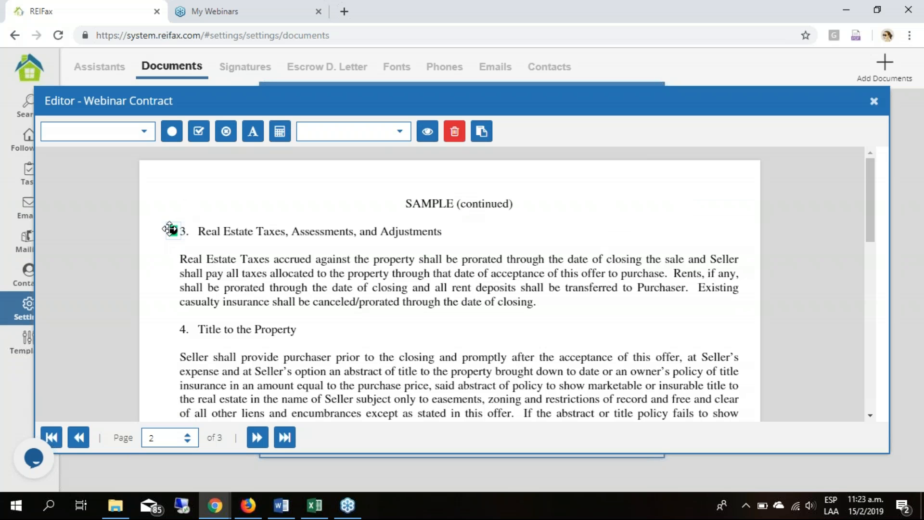
- Place a check mark before section 4, Title to the Property, and a circled dot before section 5, Possession of the Property
left_click(177, 333)
left_click_drag(175, 333, 171, 330)
scroll(175, 362, "down", 3)
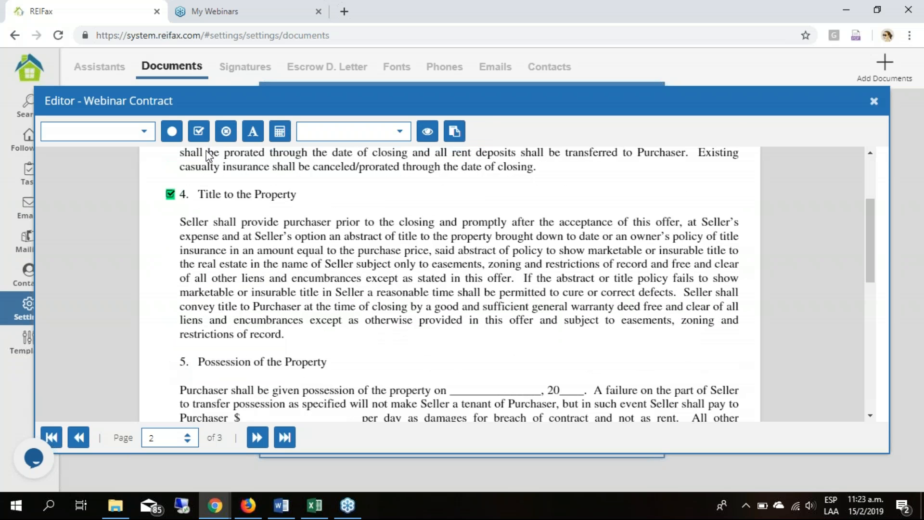
left_click(226, 131)
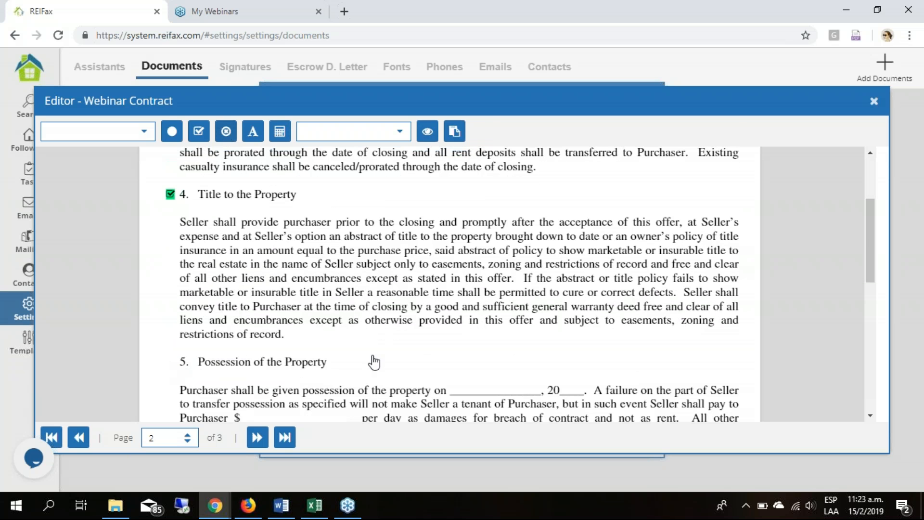
left_click(170, 360)
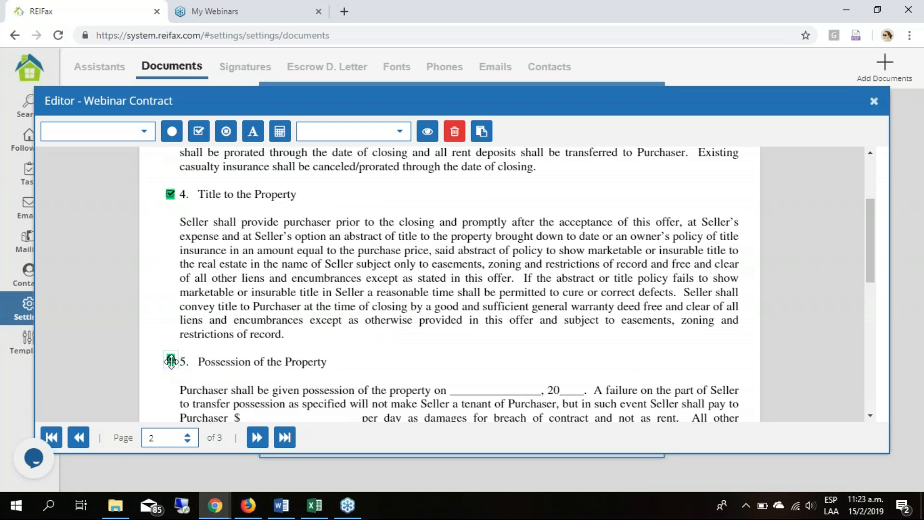
left_click(512, 358)
- Add an extra filled dot, move it to the empty space above section 4's text, and delete it
left_click(172, 131)
left_click(538, 373)
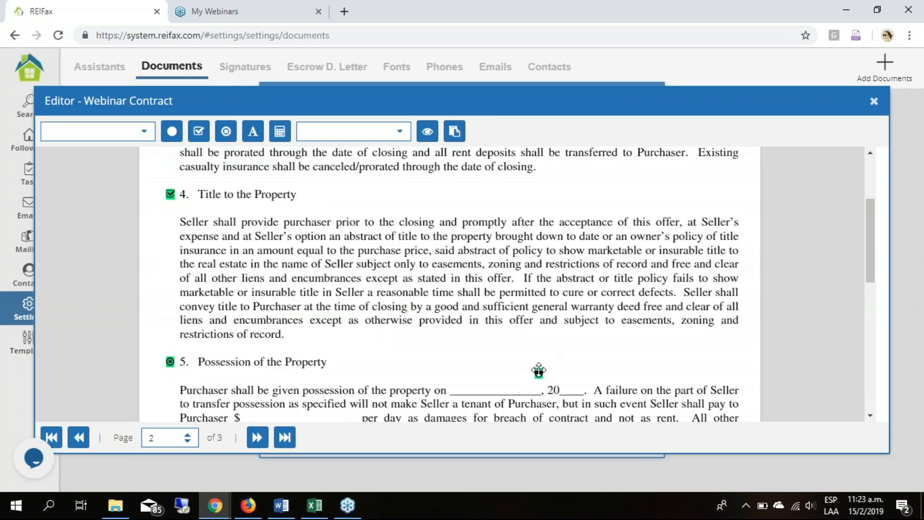
left_click_drag(567, 296, 586, 179)
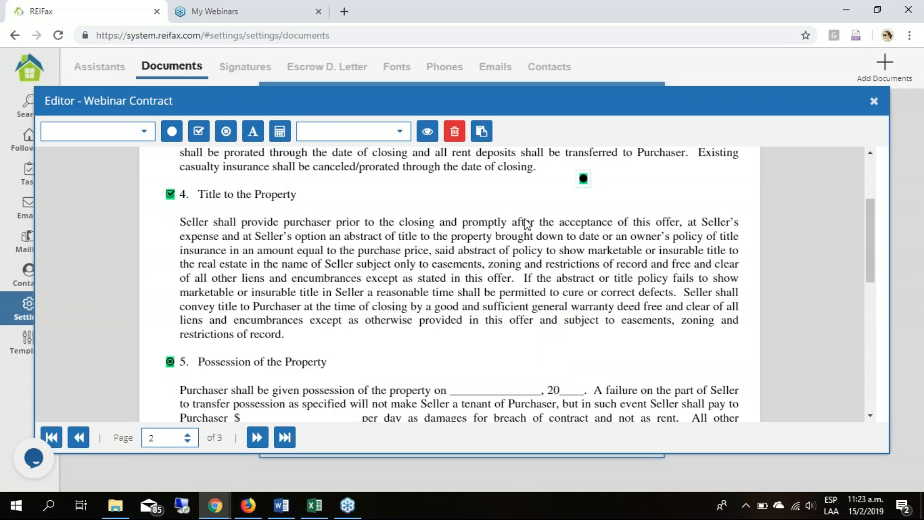
left_click(609, 276)
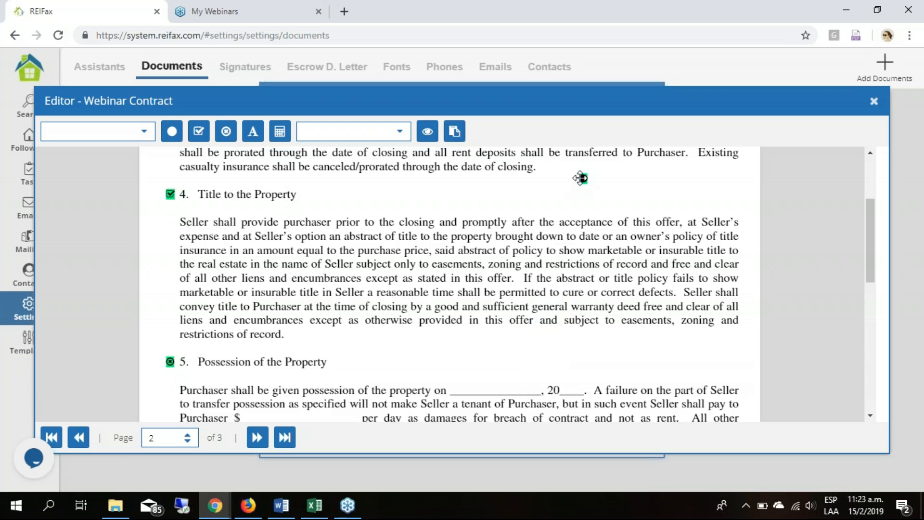
left_click(584, 179)
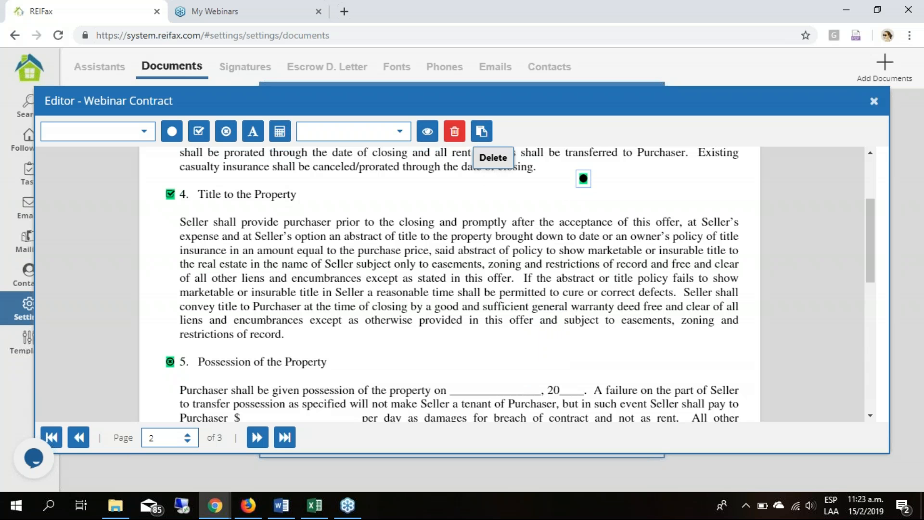
left_click(453, 135)
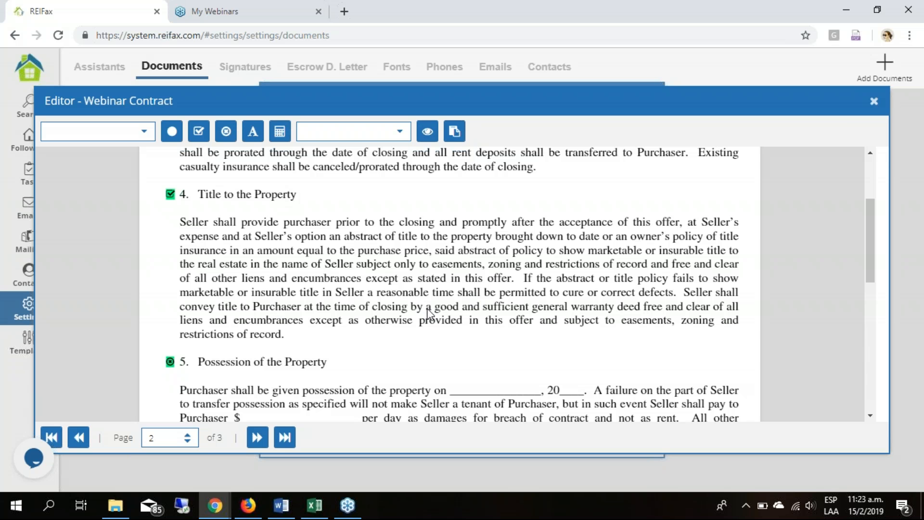
- Look through the agreement to the end of page 3, close the contract editor and save the contract details
scroll(430, 313, "down", 8)
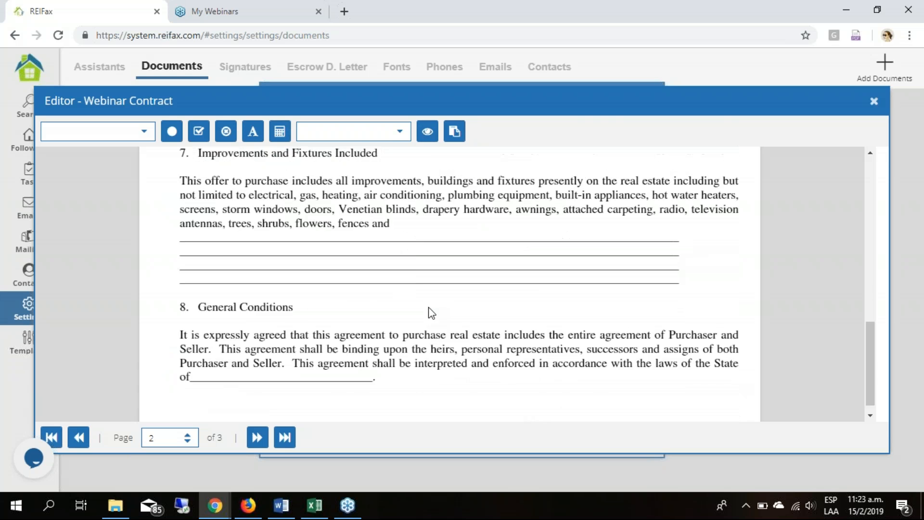
left_click(258, 438)
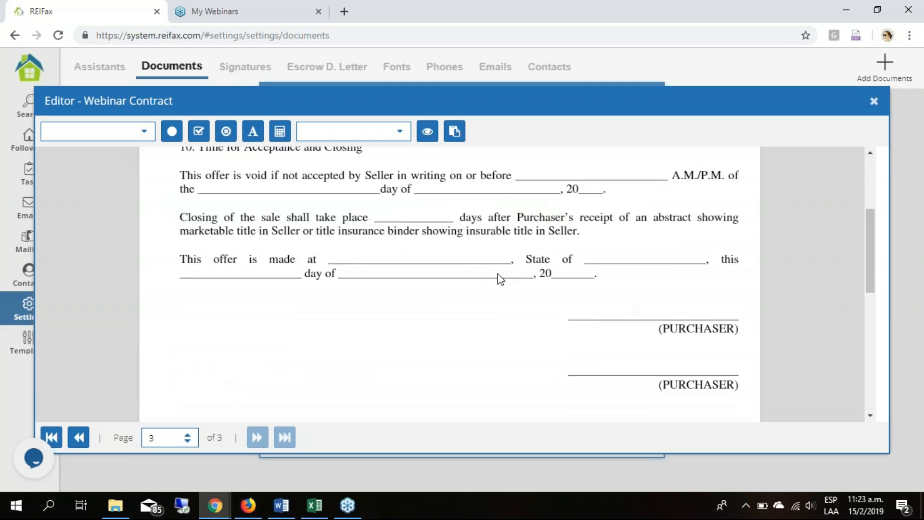
scroll(610, 301, "up", 3)
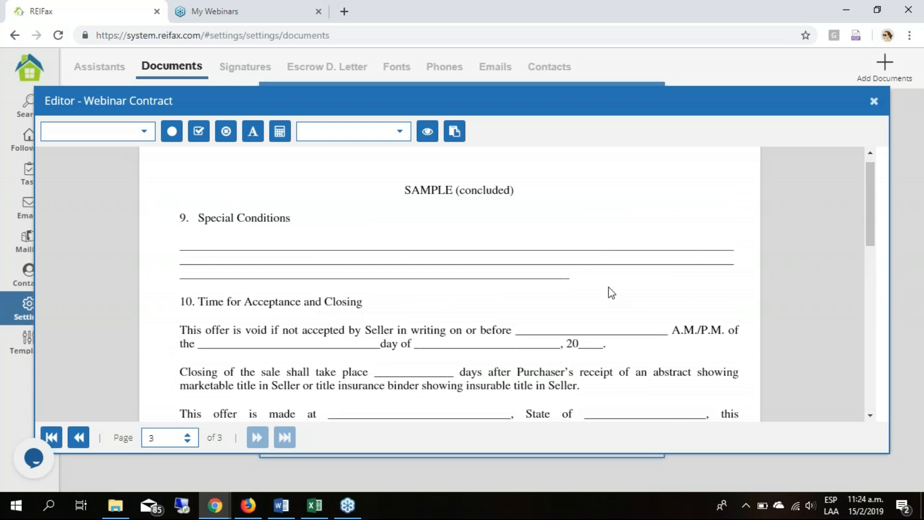
scroll(608, 287, "down", 8)
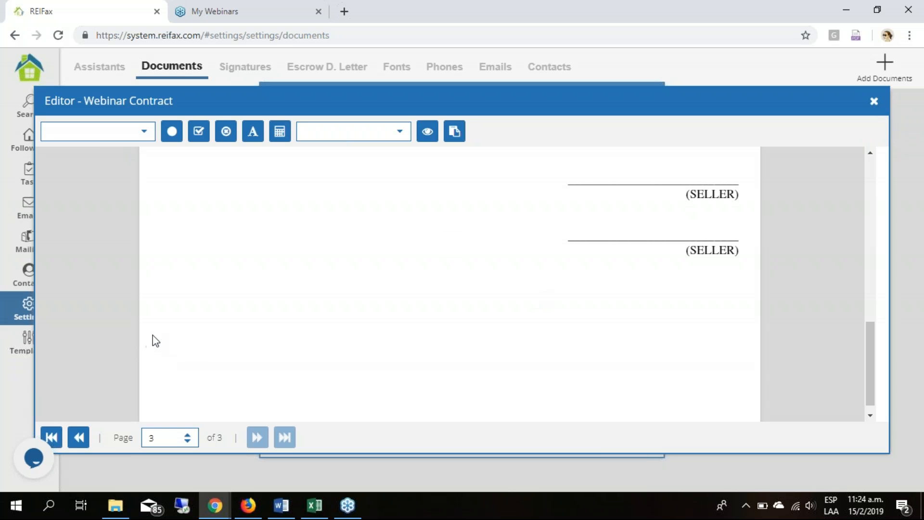
scroll(465, 299, "up", 4)
scroll(467, 299, "down", 5)
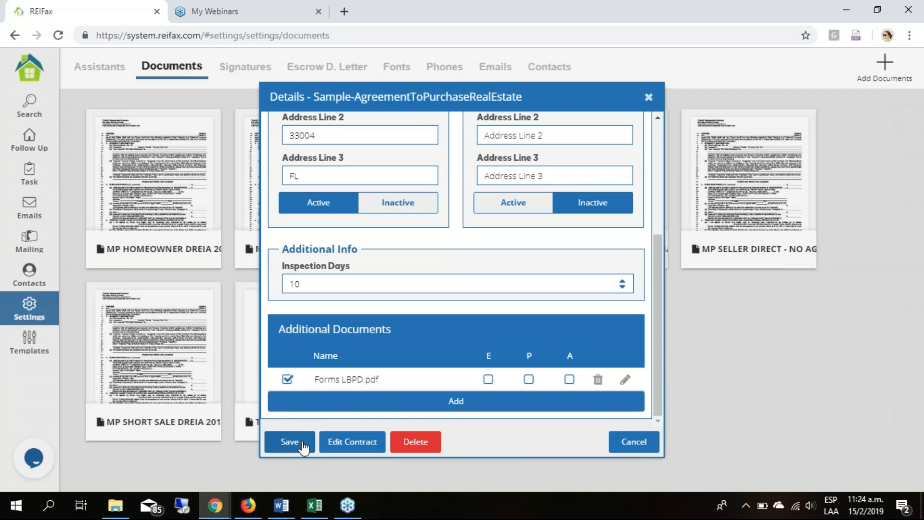
left_click(287, 441)
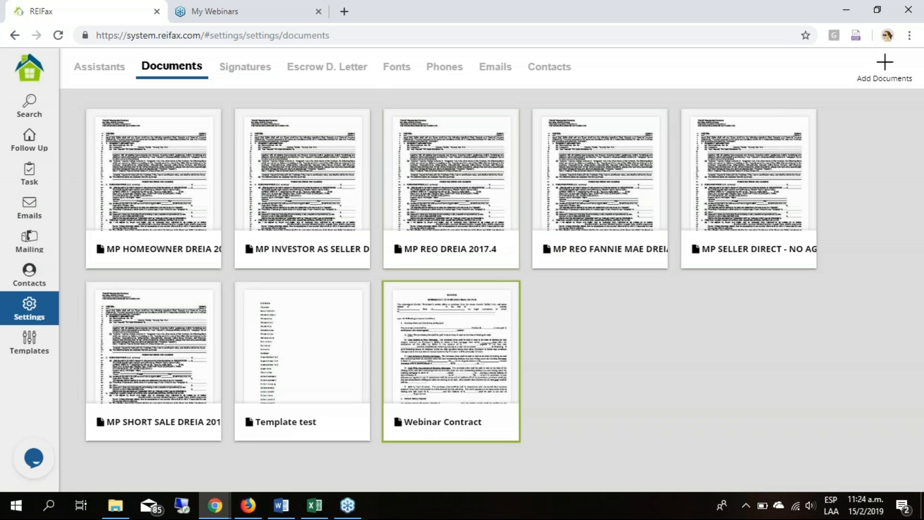
- Remove the existing 1st Signature and 1st Initial from the Signatures settings
left_click(248, 69)
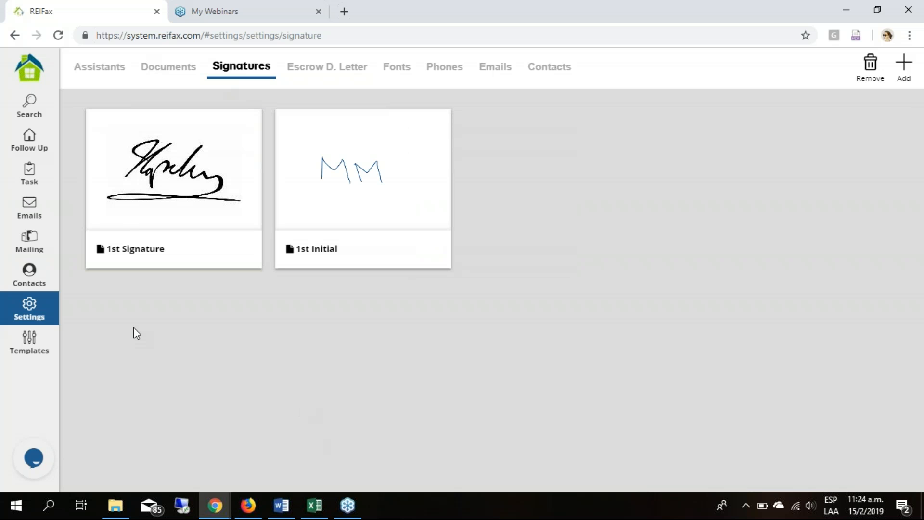
left_click(212, 175)
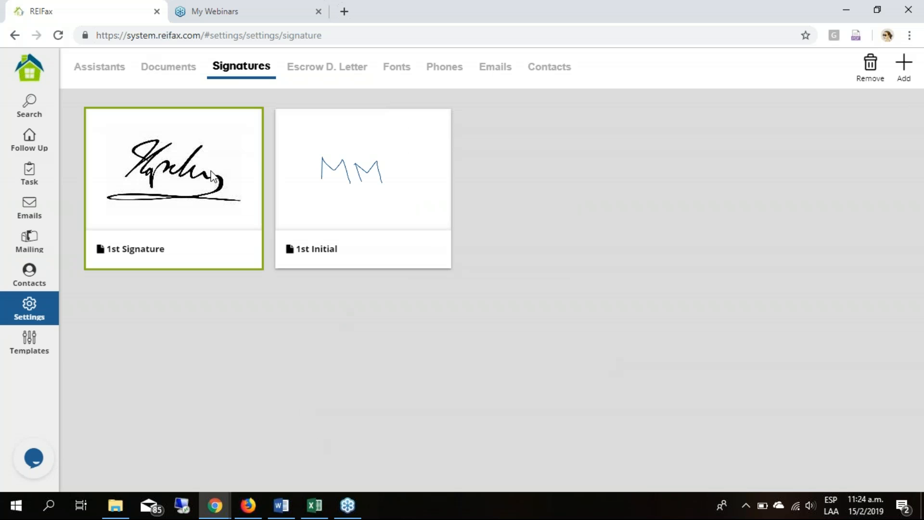
left_click(212, 175)
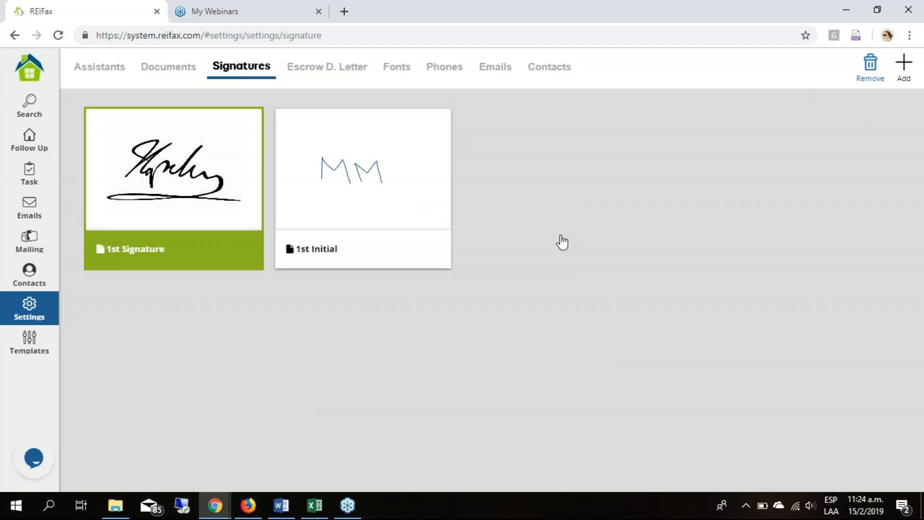
left_click(136, 181)
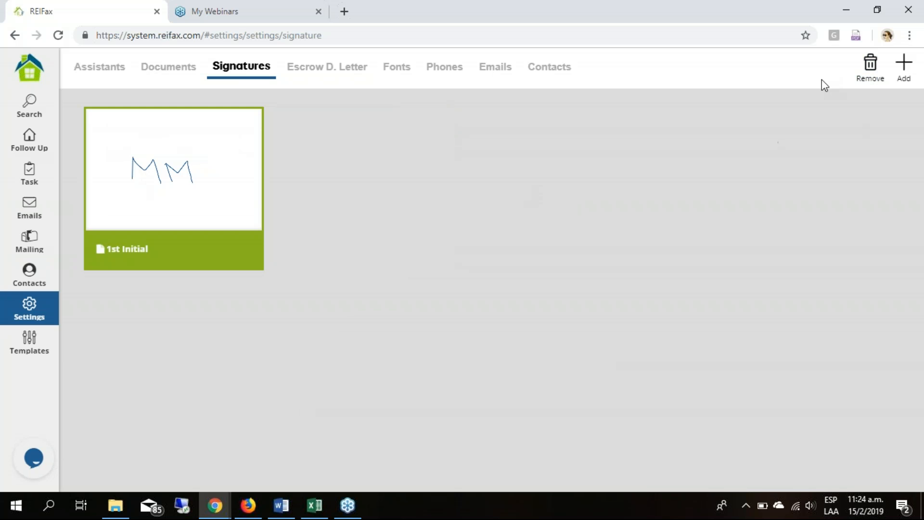
left_click(855, 78)
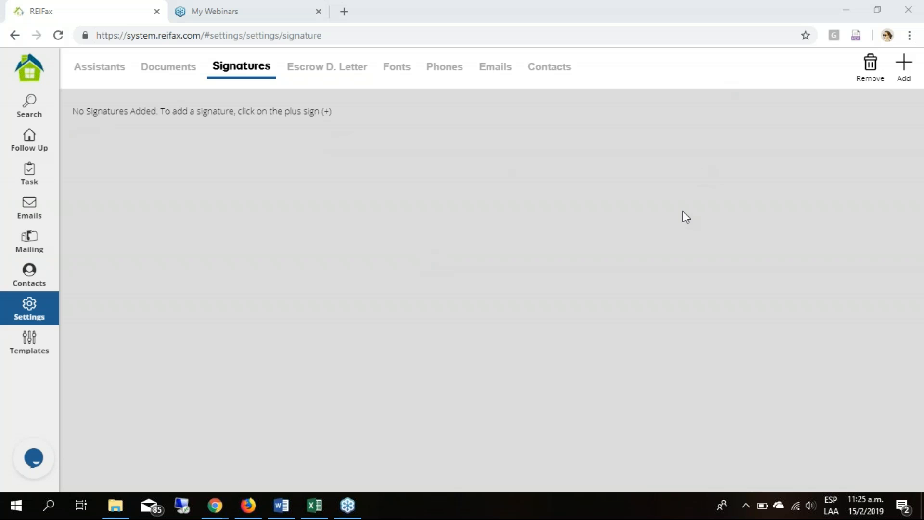
- Start adding a 1st Signature and load the signature test image for it
left_click(904, 65)
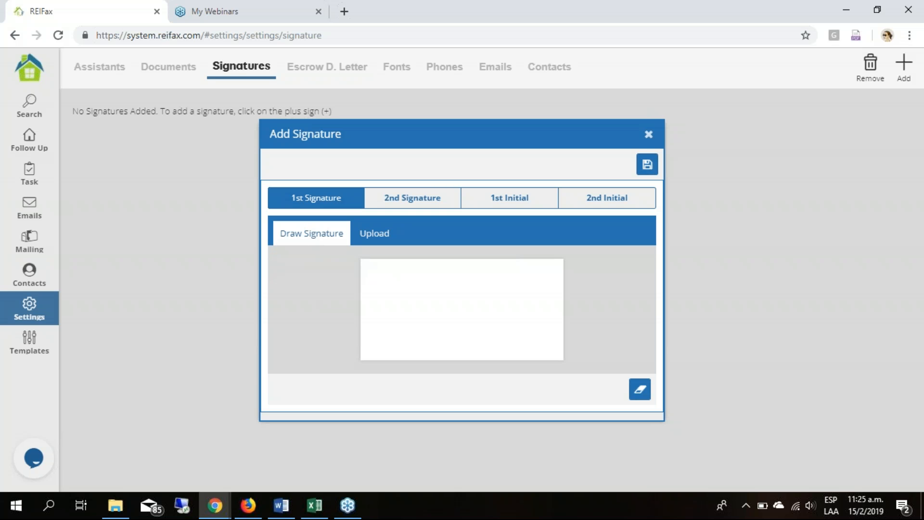
left_click(382, 236)
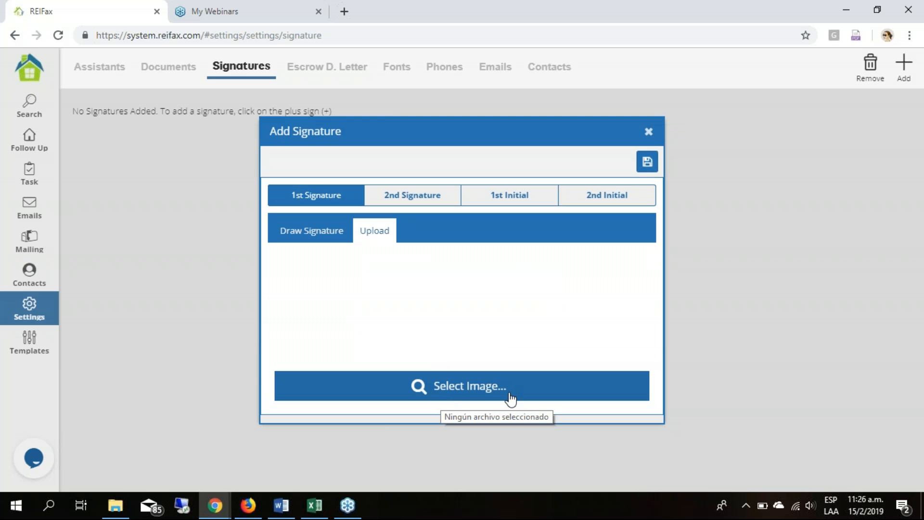
left_click(568, 390)
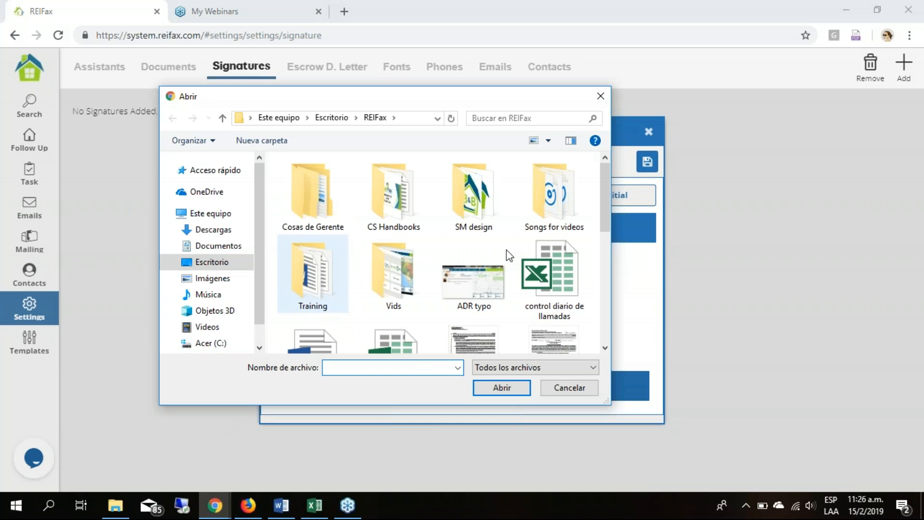
scroll(515, 273, "down", 3)
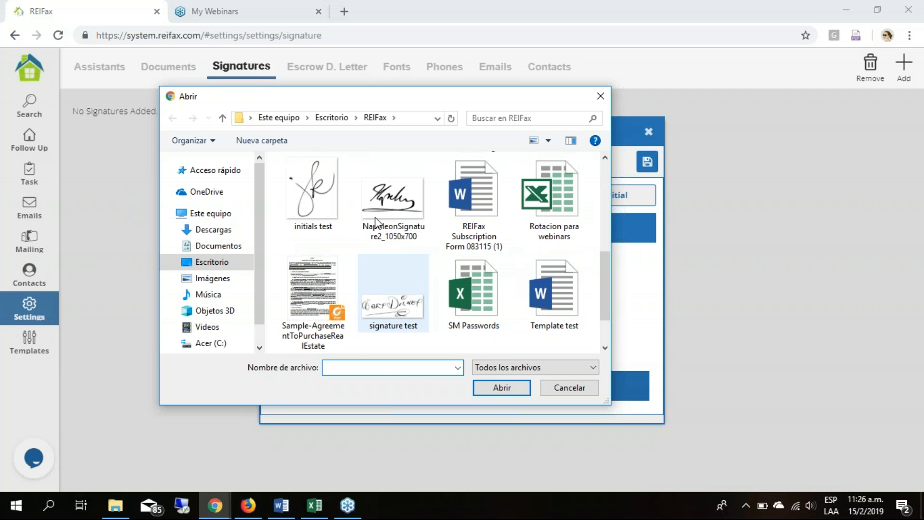
left_click(397, 217)
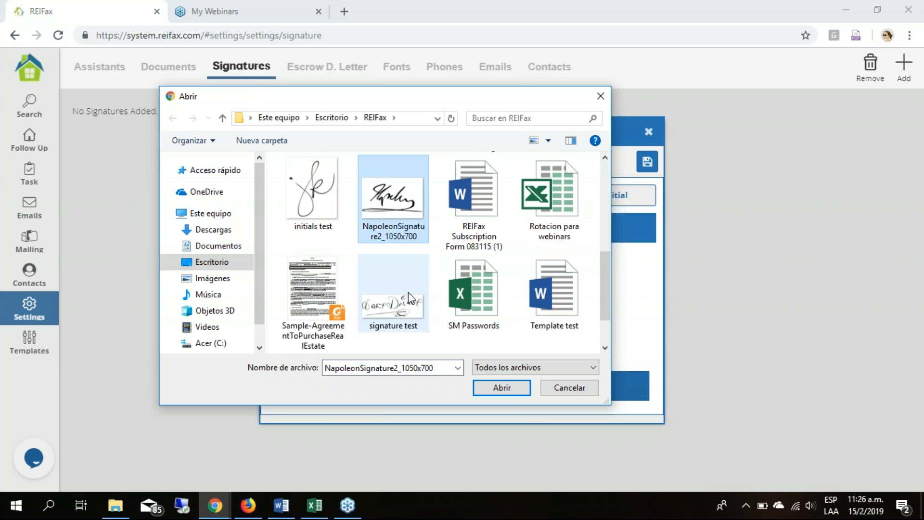
left_click(403, 311)
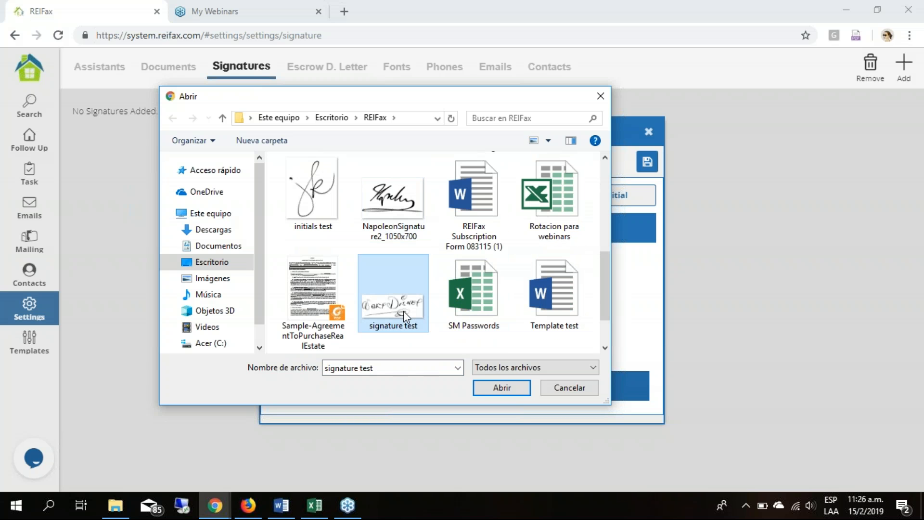
left_click(511, 389)
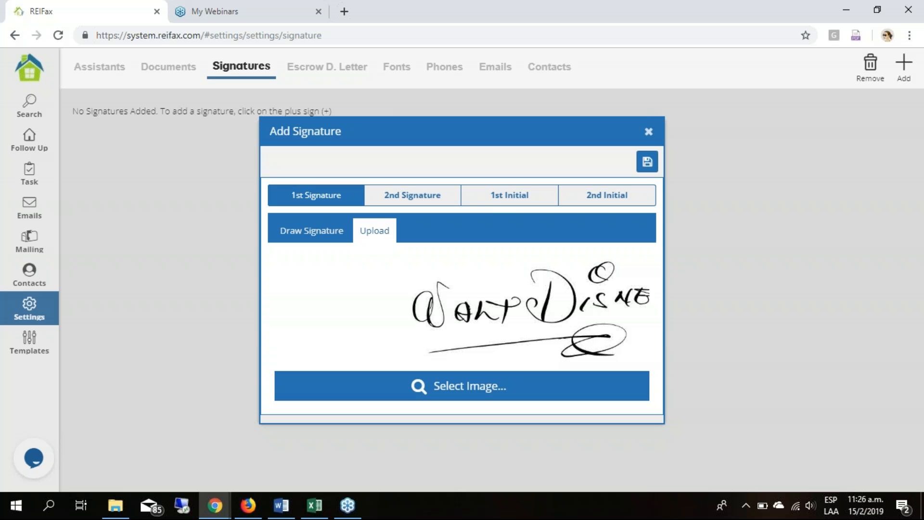
- Switch to the 1st Initial, draw the initials by hand and clear the drawing
left_click(499, 195)
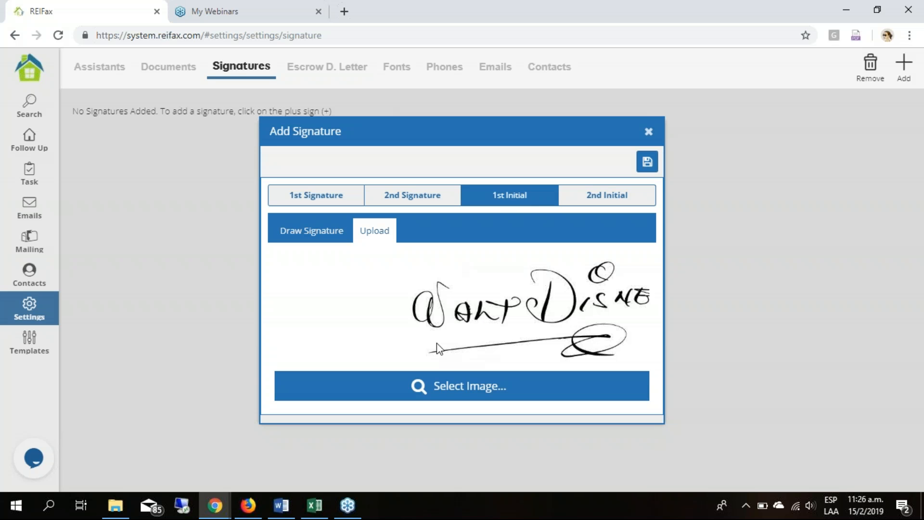
left_click(513, 206)
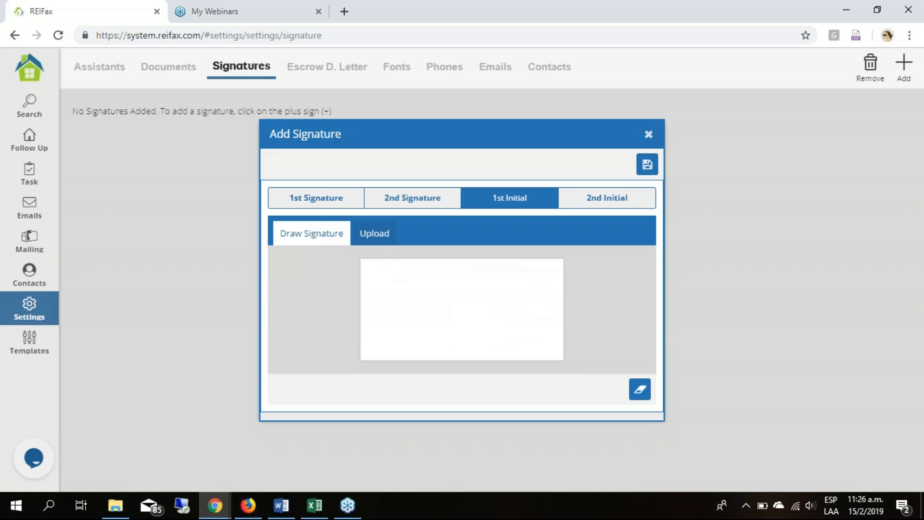
left_click(374, 234)
left_click(309, 233)
mouse_move(407, 336)
left_mouse_down()
mouse_move(406, 289)
mouse_move(431, 291)
mouse_move(462, 334)
left_mouse_up()
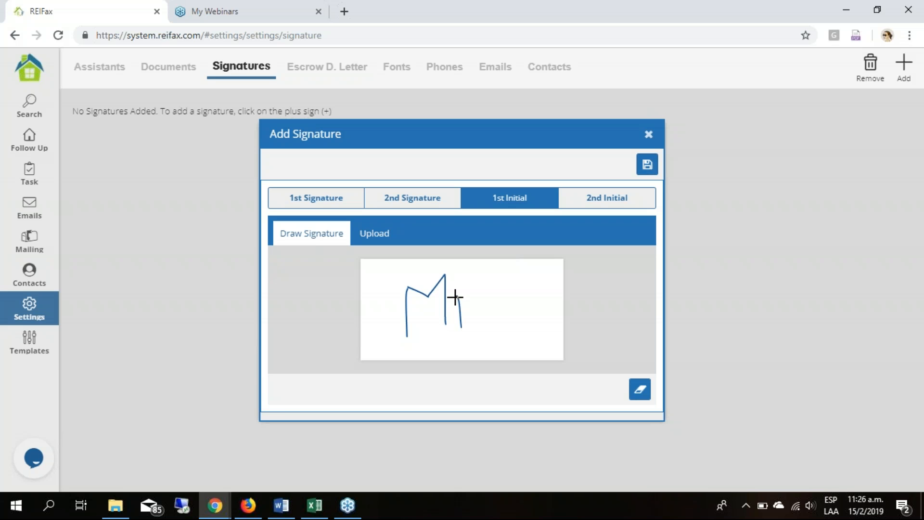
mouse_move(459, 295)
left_mouse_down()
mouse_move(506, 288)
mouse_move(511, 337)
left_mouse_up()
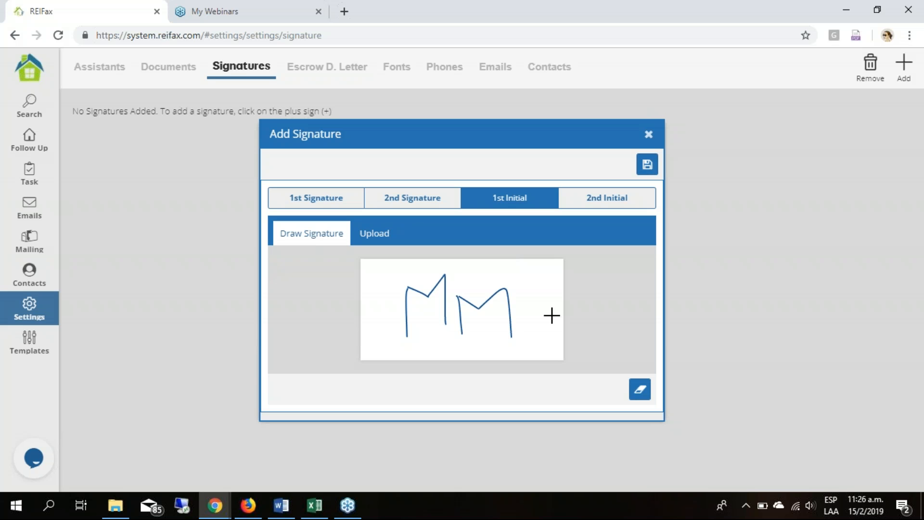
left_click(640, 397)
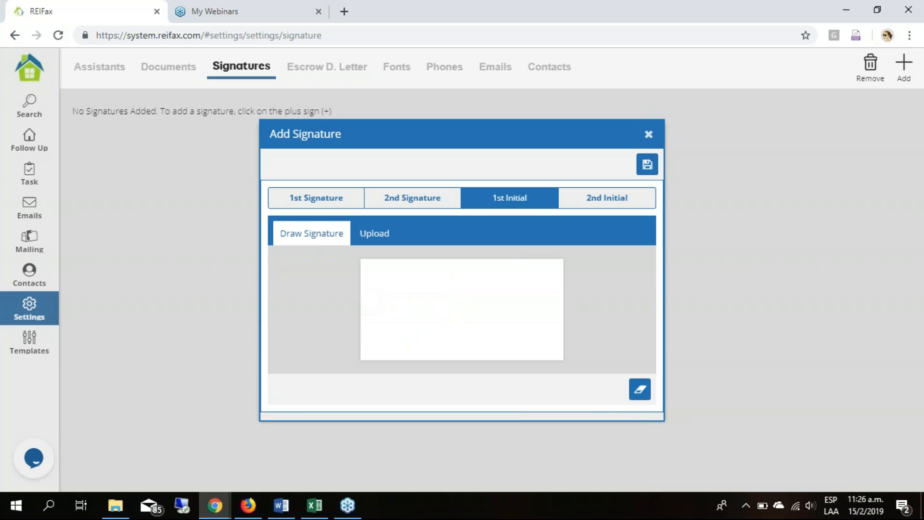
- Redraw and save the initials as the 1st Initial, and delete that saved entry
left_click_drag(378, 288, 378, 339)
mouse_move(378, 288)
left_mouse_down()
mouse_move(417, 284)
mouse_move(422, 336)
left_mouse_up()
left_click_drag(438, 301, 448, 334)
mouse_move(439, 302)
left_mouse_down()
mouse_move(464, 317)
mouse_move(487, 309)
mouse_move(495, 340)
left_mouse_up()
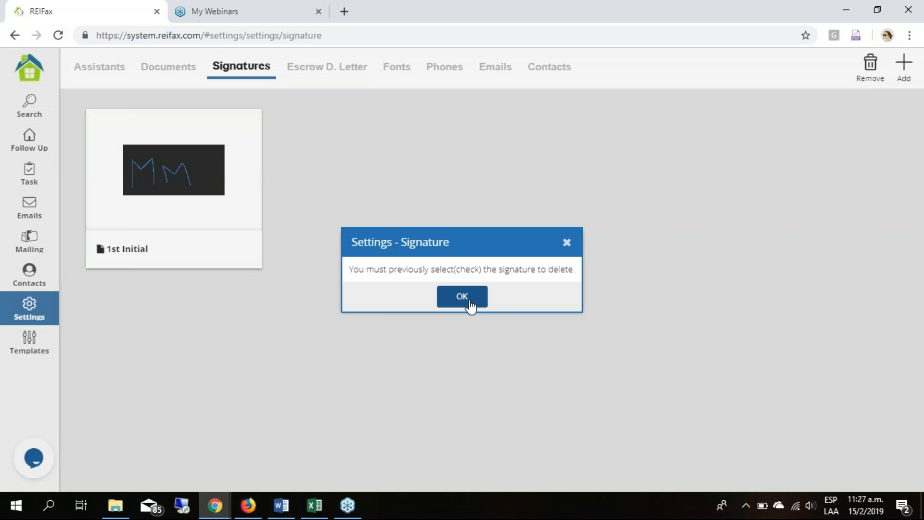
left_click(474, 299)
left_click(140, 199)
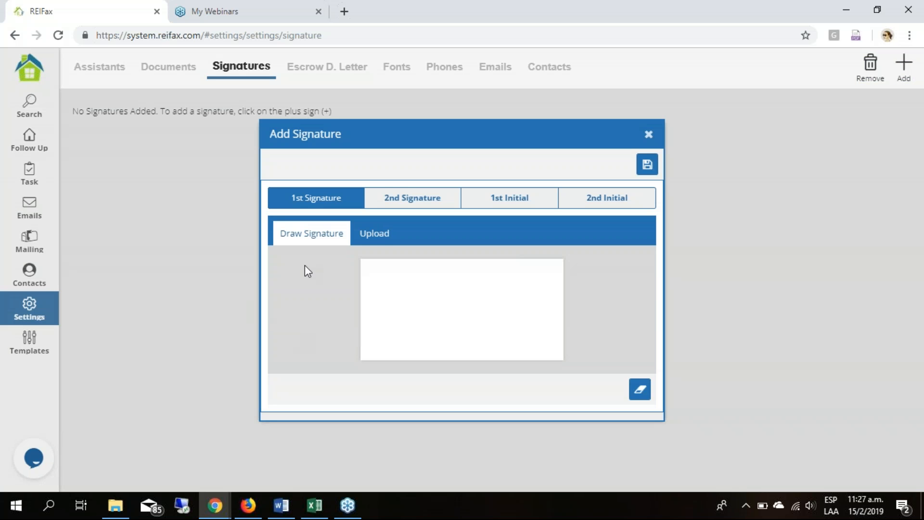
- Upload the signature test image as the 1st Signature and save it
left_click(375, 233)
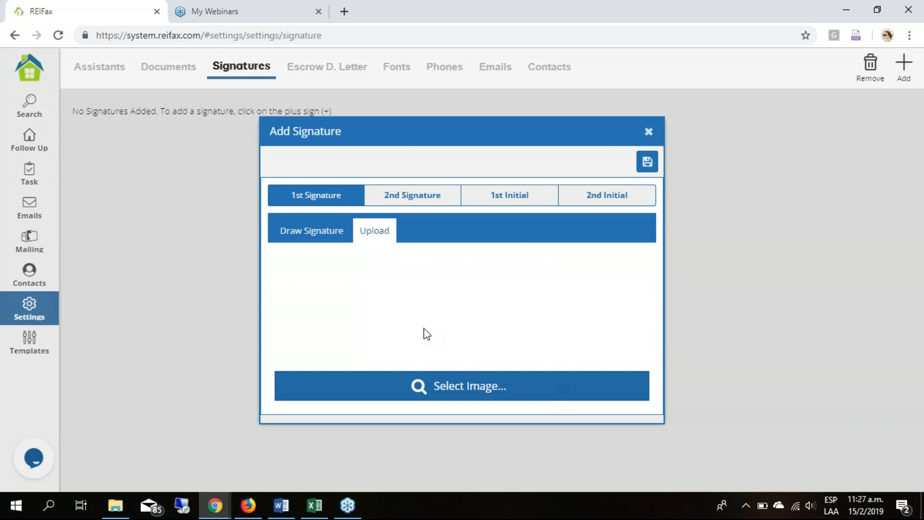
left_click(448, 391)
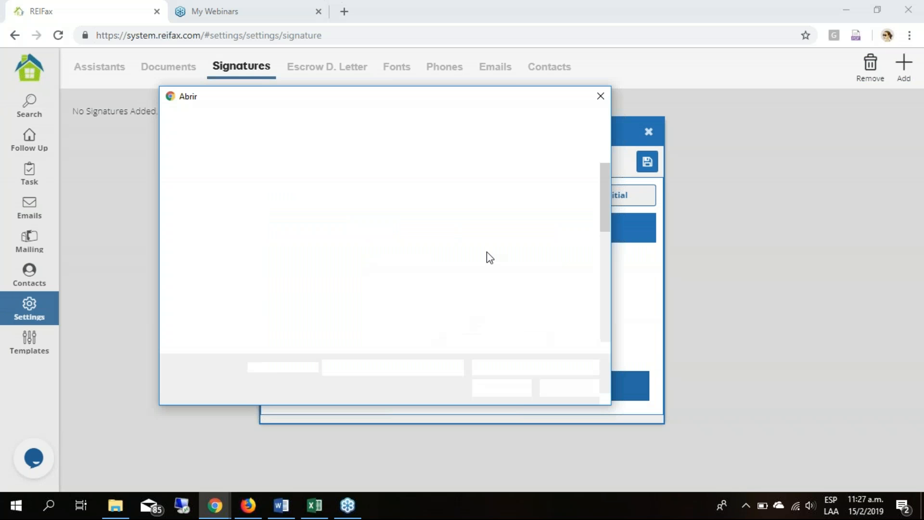
left_click(399, 310)
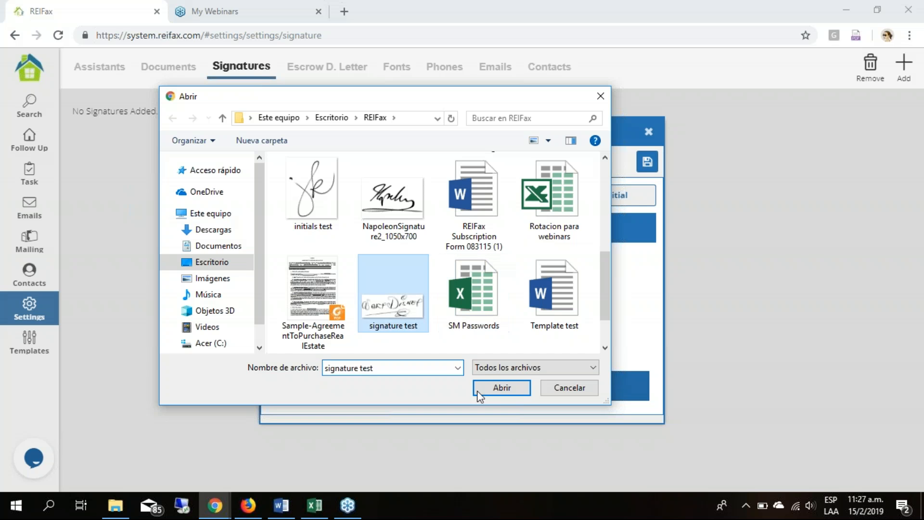
left_click(502, 388)
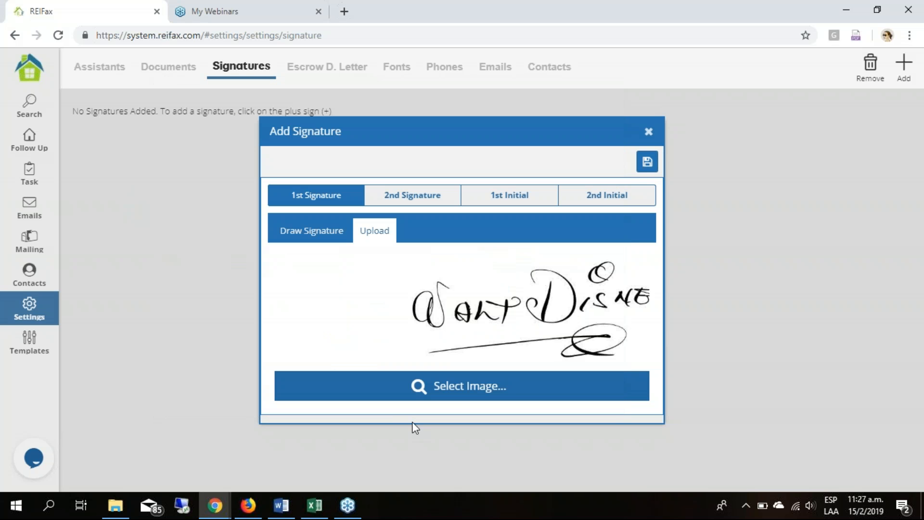
left_click(647, 161)
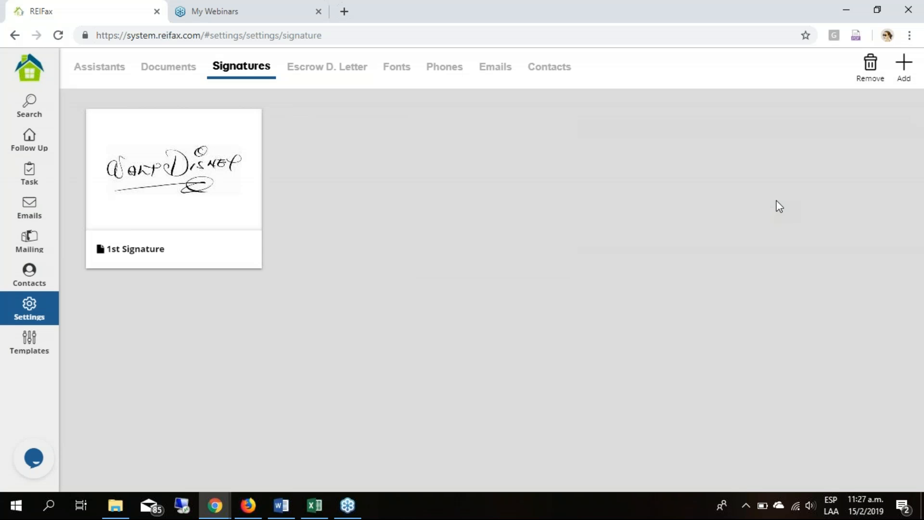
- Add a 1st Initial by drawing the initials by hand, and save it
left_click(907, 67)
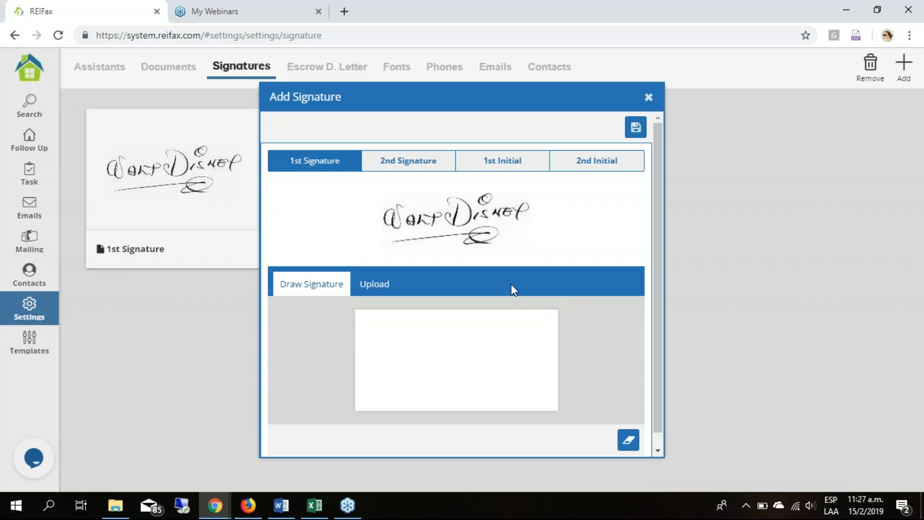
left_click(502, 164)
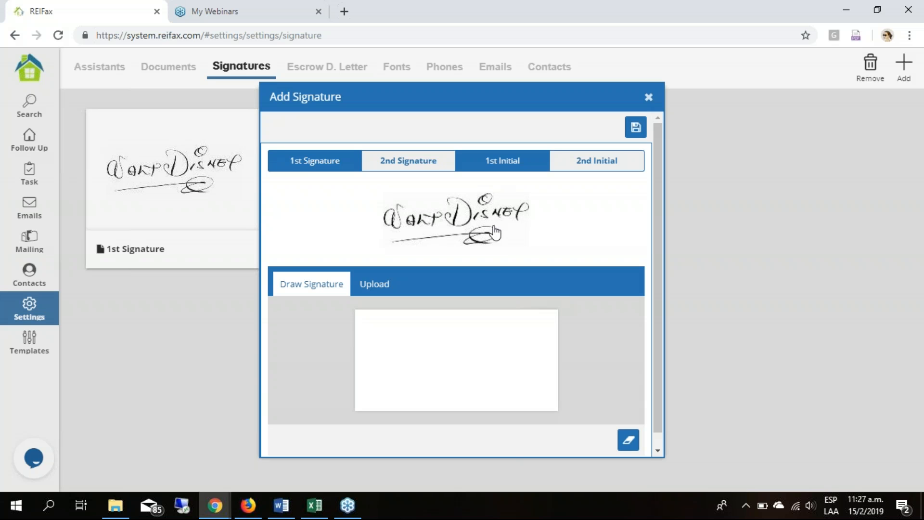
mouse_move(386, 333)
left_mouse_down()
mouse_move(381, 292)
mouse_move(429, 311)
mouse_move(430, 323)
left_mouse_up()
mouse_move(439, 291)
left_mouse_down()
mouse_move(456, 327)
mouse_move(495, 283)
mouse_move(508, 346)
left_mouse_up()
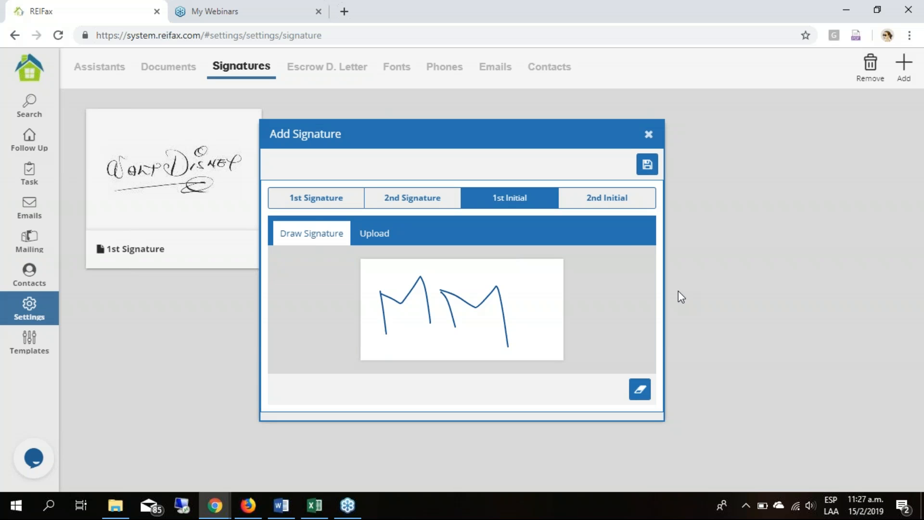
left_click(646, 164)
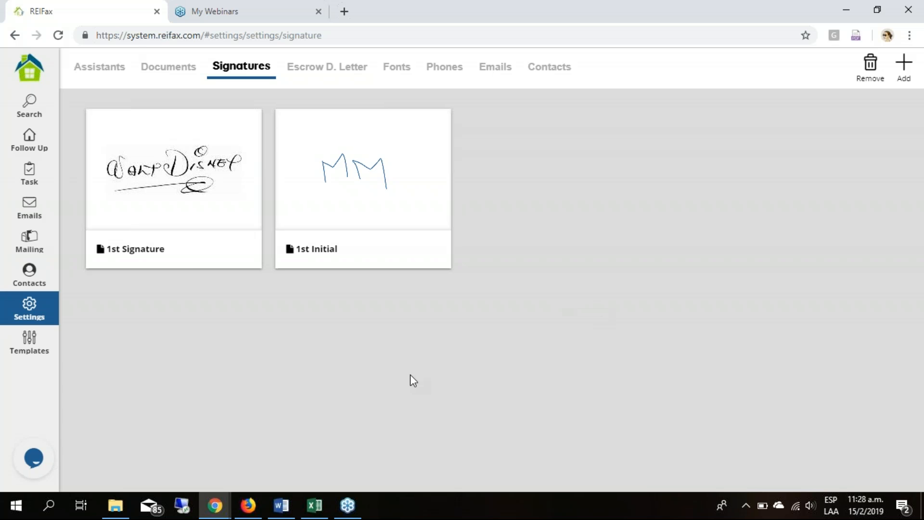
- Open the Webinar Contract in the contract editor and go to the purchaser signature lines on page 3
left_click(169, 66)
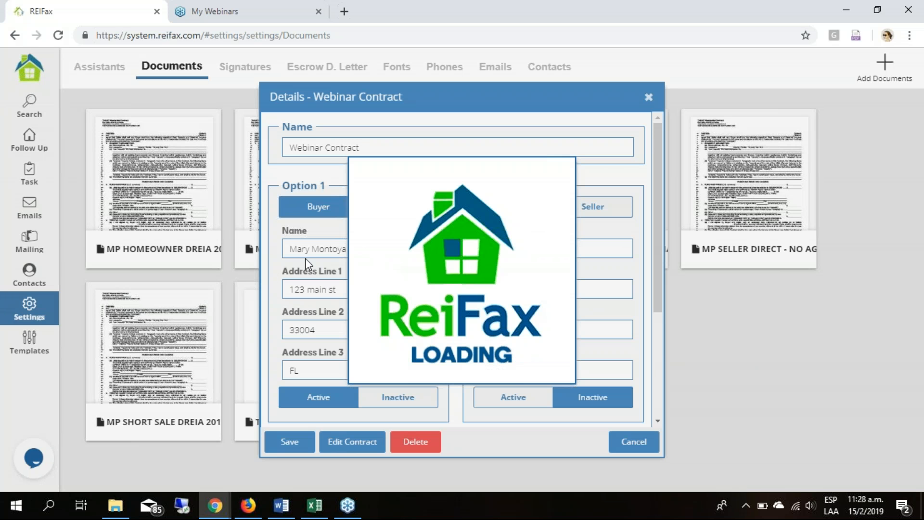
scroll(454, 251, "down", 4)
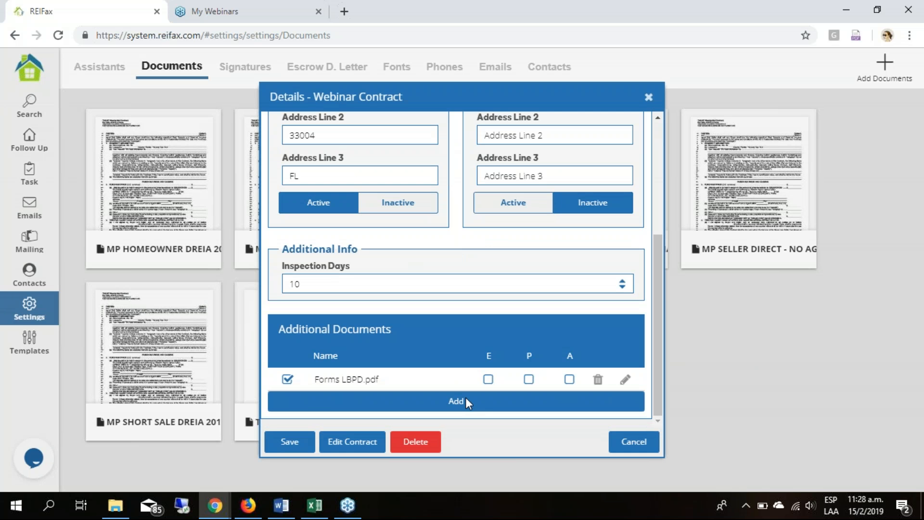
left_click(373, 445)
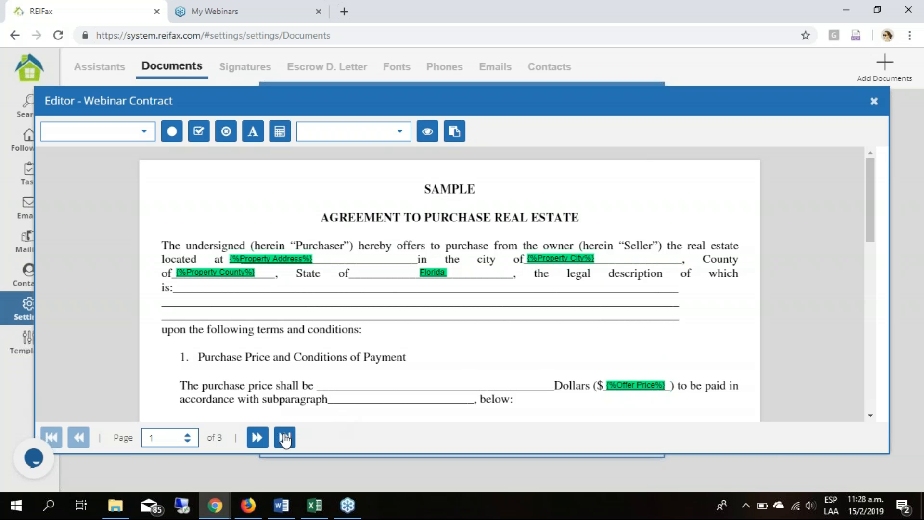
left_click(285, 437)
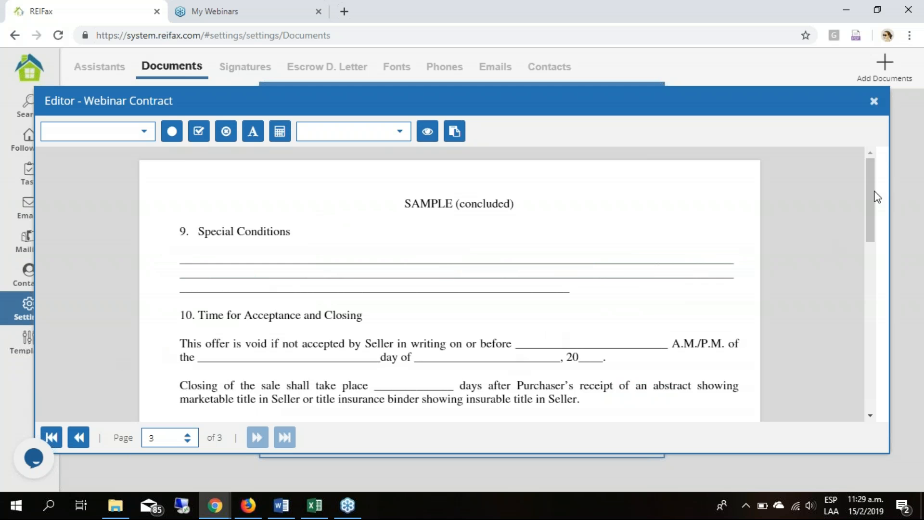
left_click_drag(875, 192, 830, 281)
scroll(830, 282, "up", 1)
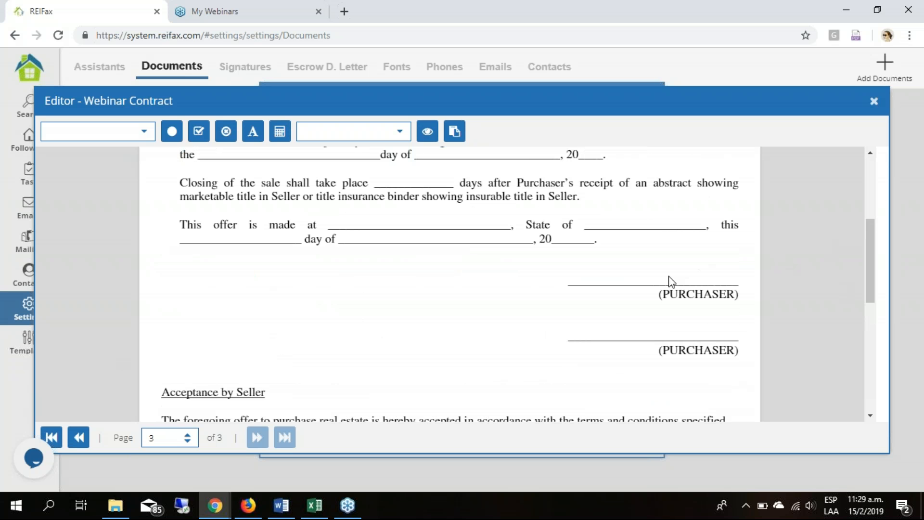
scroll(677, 371, "down", 4)
scroll(677, 371, "down", 1)
scroll(706, 307, "up", 5)
left_click(144, 137)
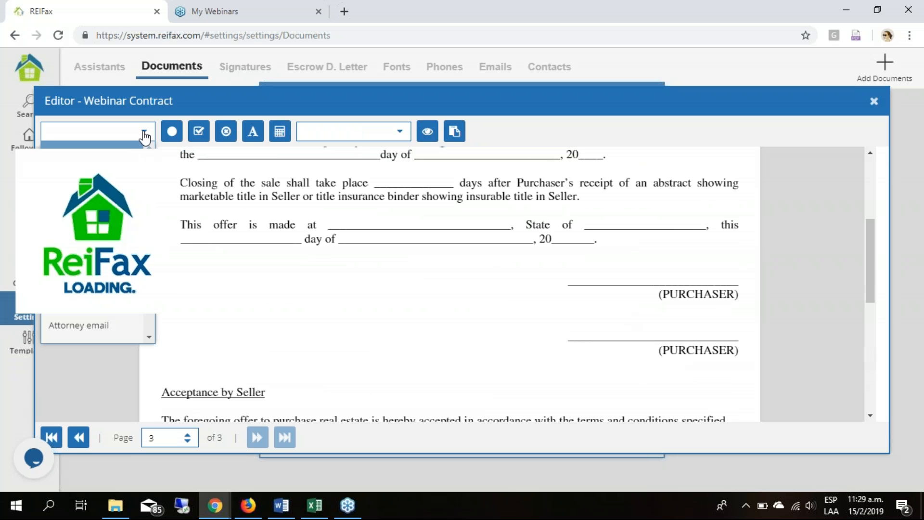
scroll(142, 268, "down", 15)
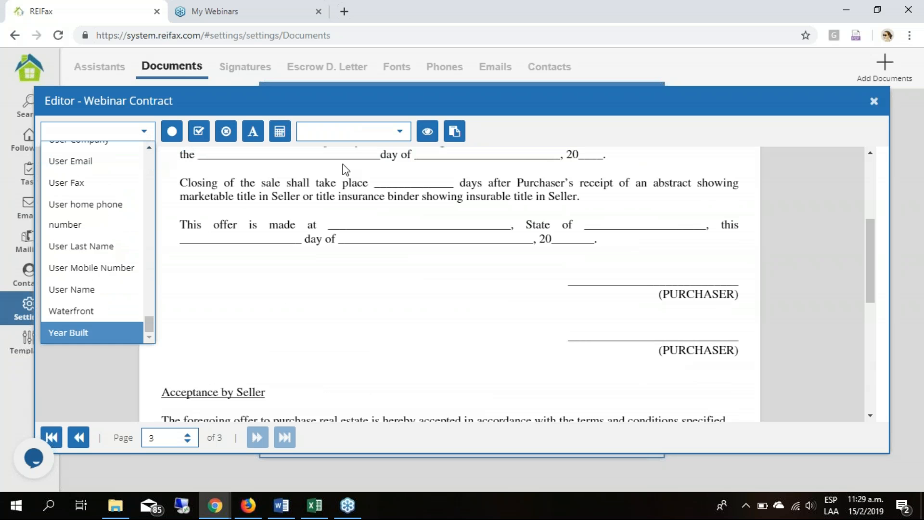
left_click(399, 131)
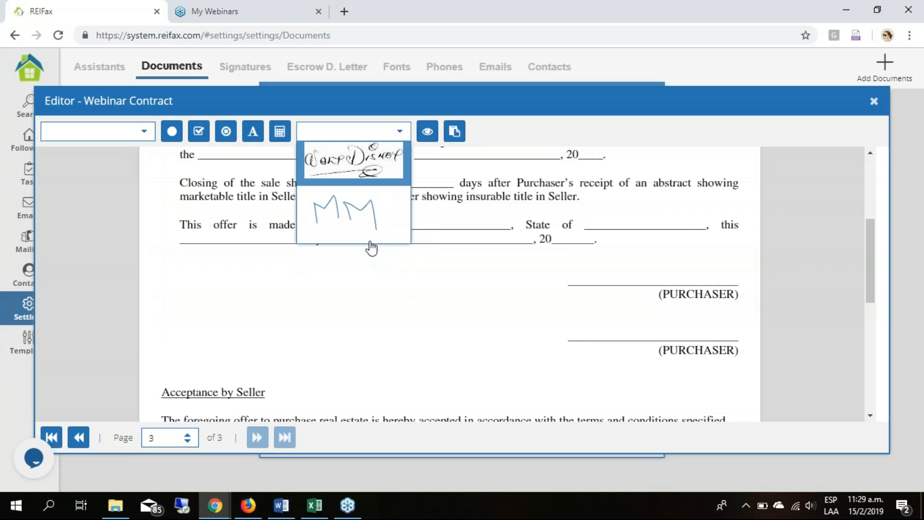
left_click(576, 182)
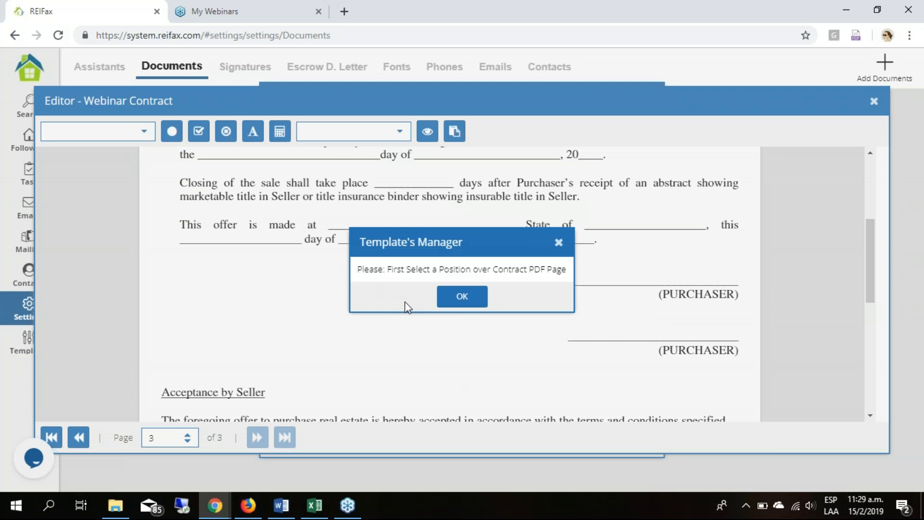
- Insert the saved 1st Signature and position it just above the first purchaser line
left_click(600, 274)
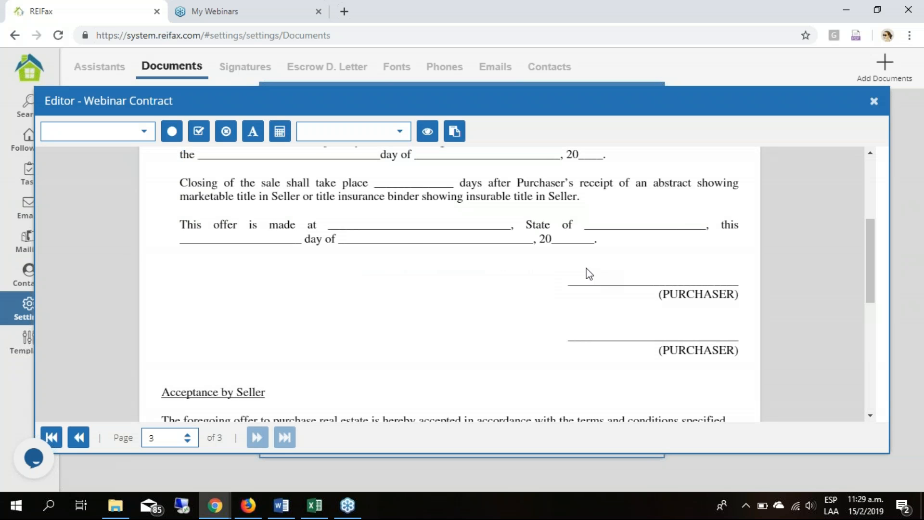
left_click(399, 137)
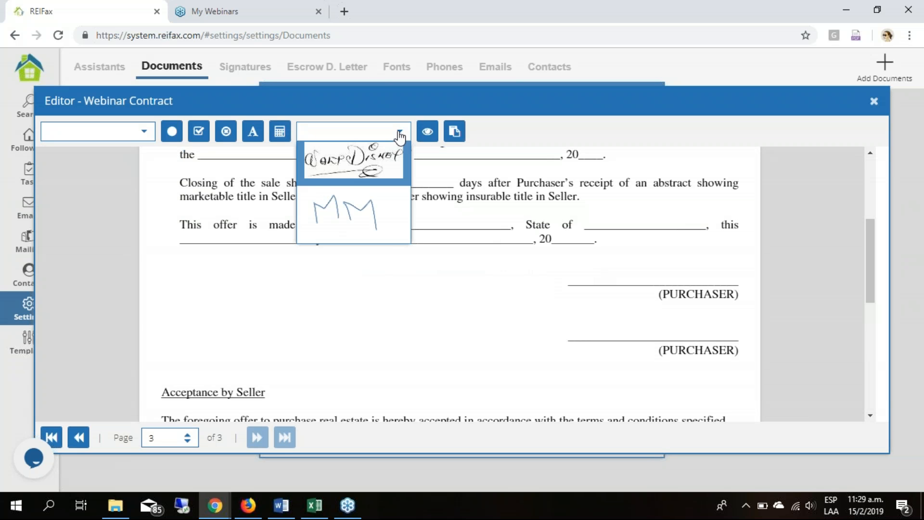
left_click(354, 164)
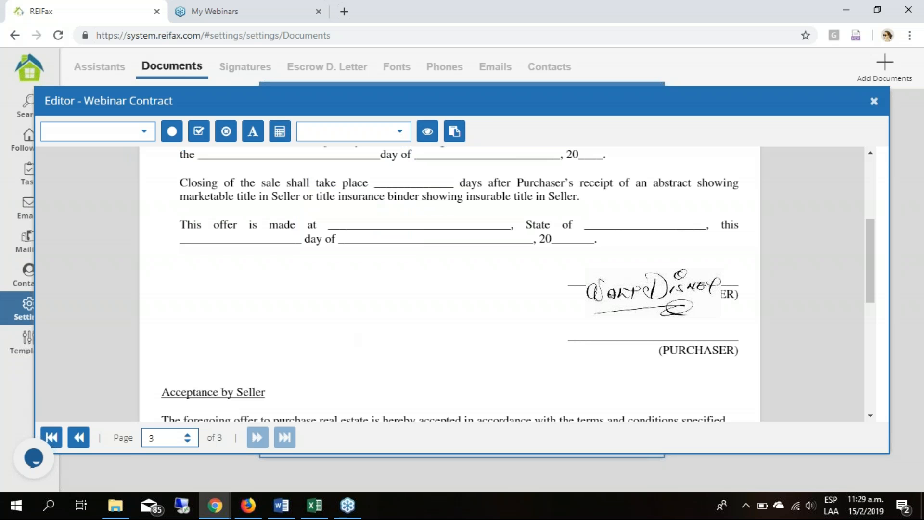
mouse_move(658, 260)
left_mouse_down()
mouse_move(666, 251)
mouse_move(670, 266)
left_mouse_up()
left_click(258, 302)
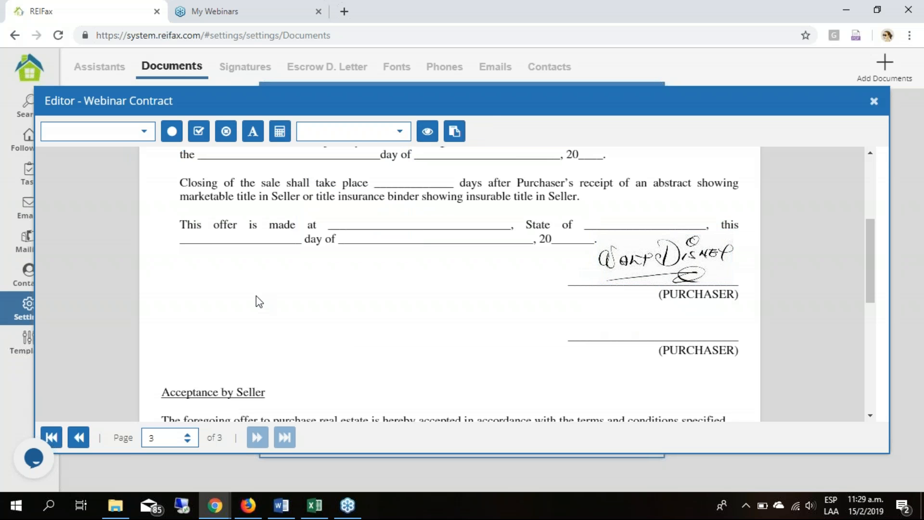
- Insert the saved 1st Initial and place it above the second purchaser line, aligned with the line's start
left_click(399, 133)
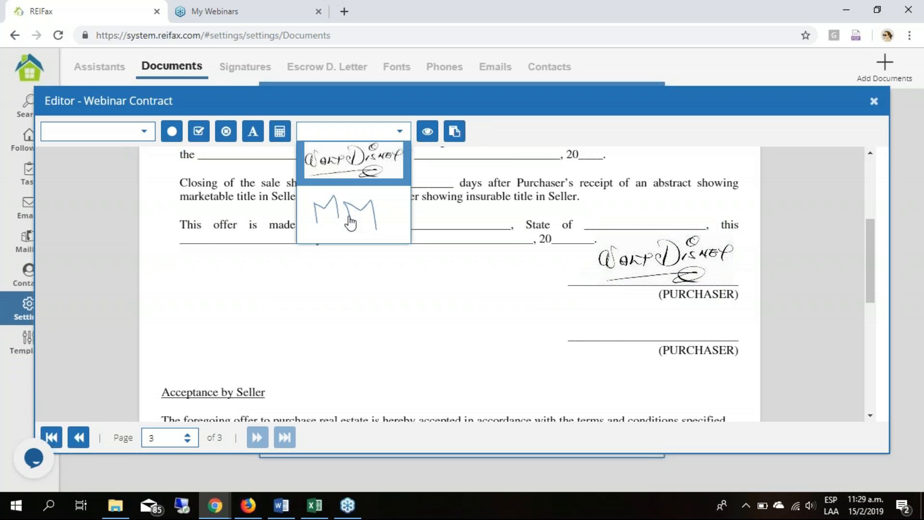
mouse_move(633, 330)
left_mouse_down()
mouse_move(559, 310)
mouse_move(549, 292)
left_mouse_up()
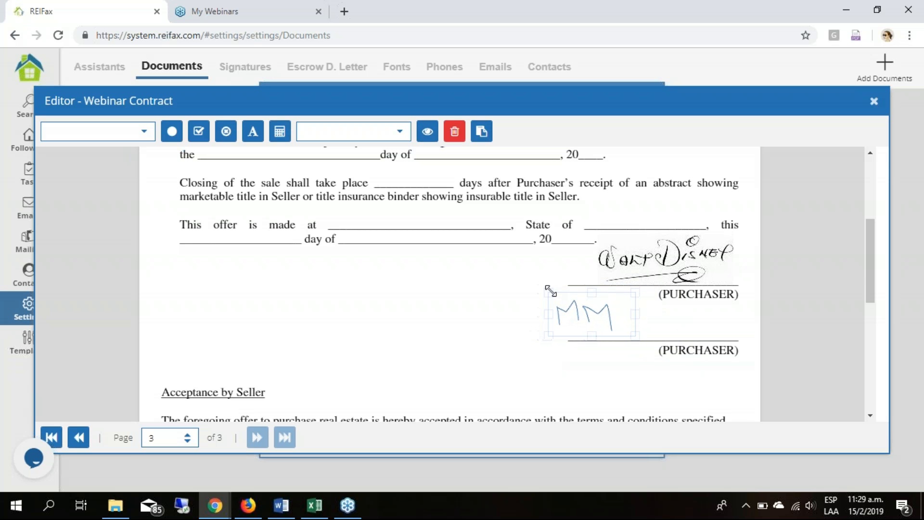
left_click_drag(589, 320, 621, 324)
mouse_move(581, 298)
left_mouse_down()
mouse_move(632, 322)
mouse_move(577, 305)
mouse_move(629, 324)
mouse_move(605, 309)
mouse_move(612, 316)
left_mouse_up()
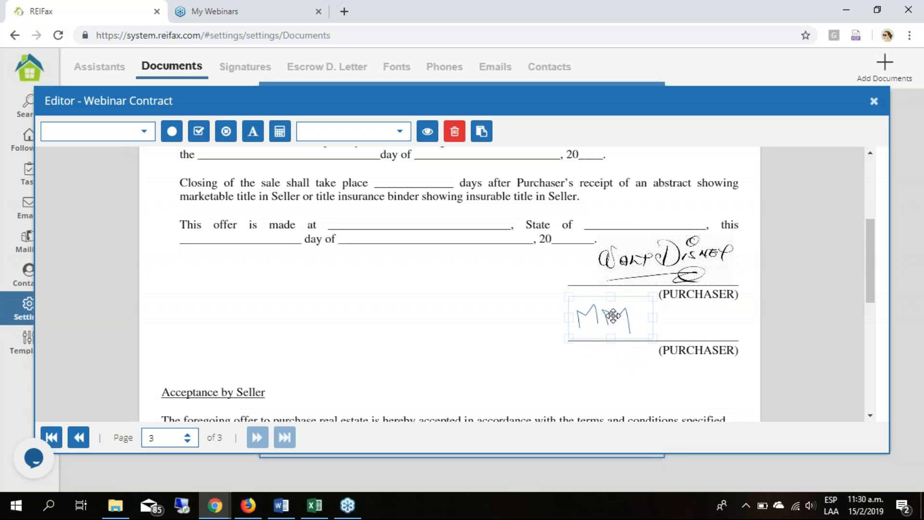
left_click(524, 318)
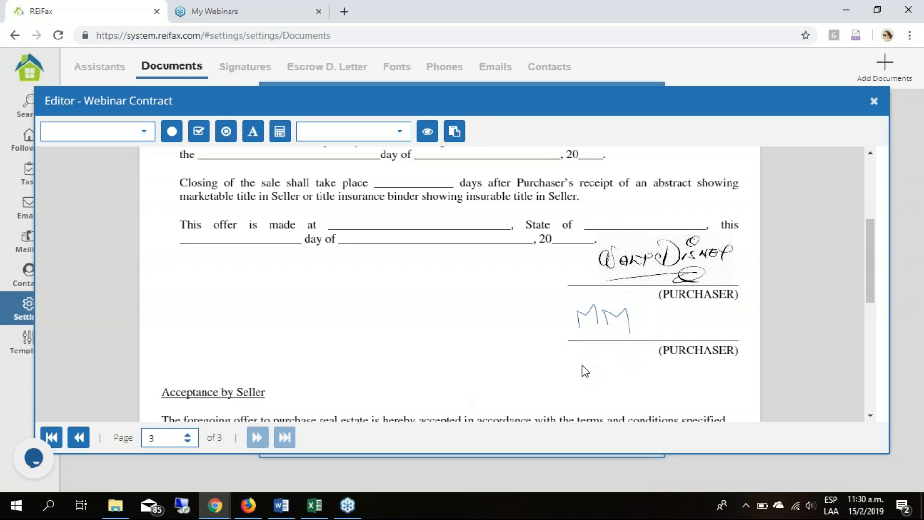
- Resize the initials above the second purchaser line so they are smaller than when inserted
left_click(594, 317)
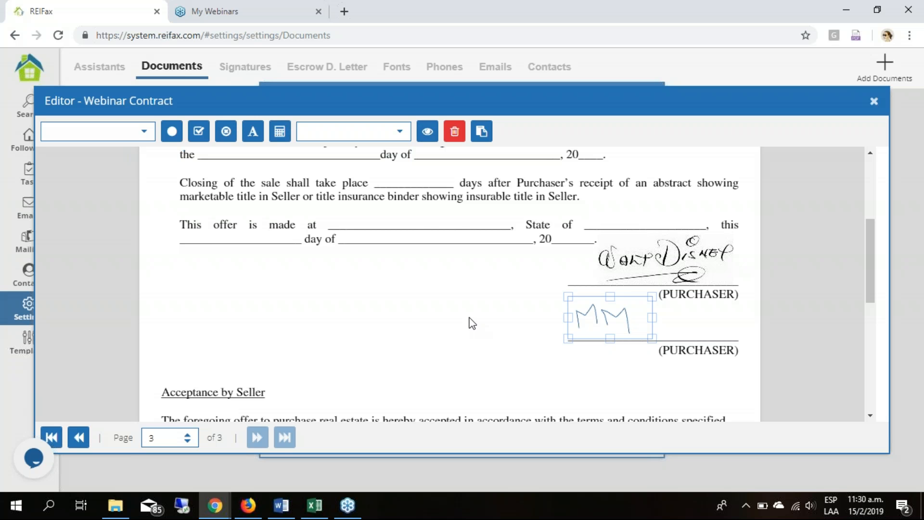
left_click_drag(568, 297, 609, 316)
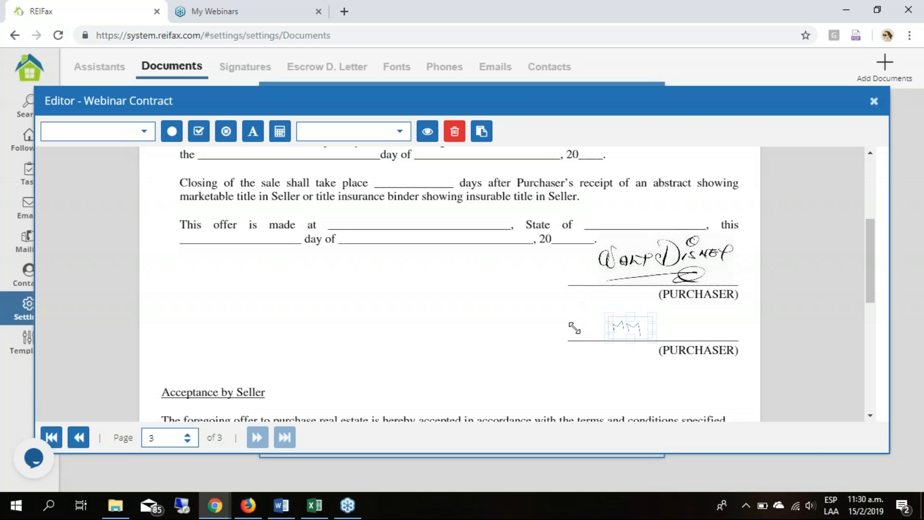
left_click(520, 410)
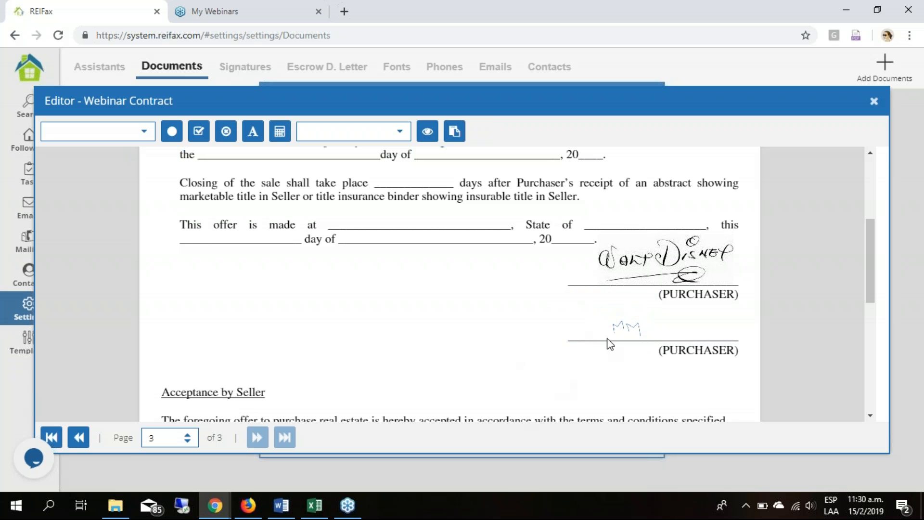
left_click_drag(601, 317, 587, 303)
left_click(623, 321)
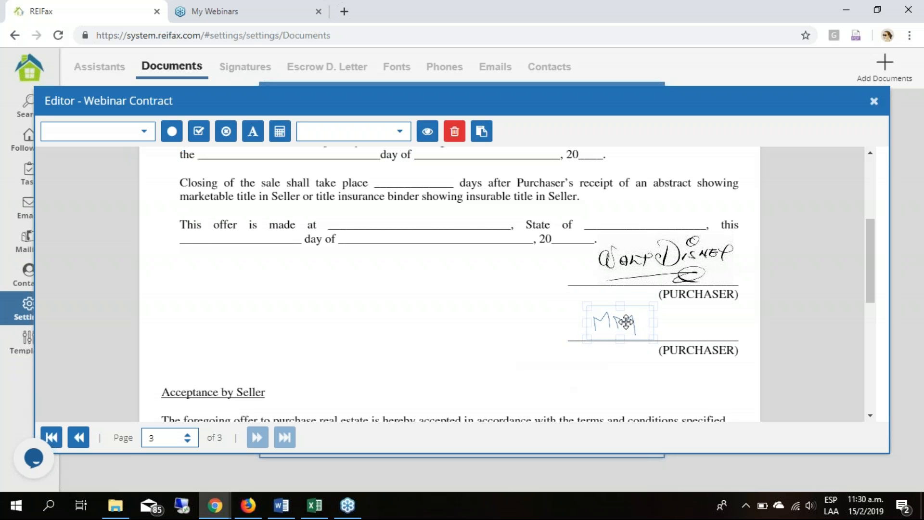
left_click(445, 364)
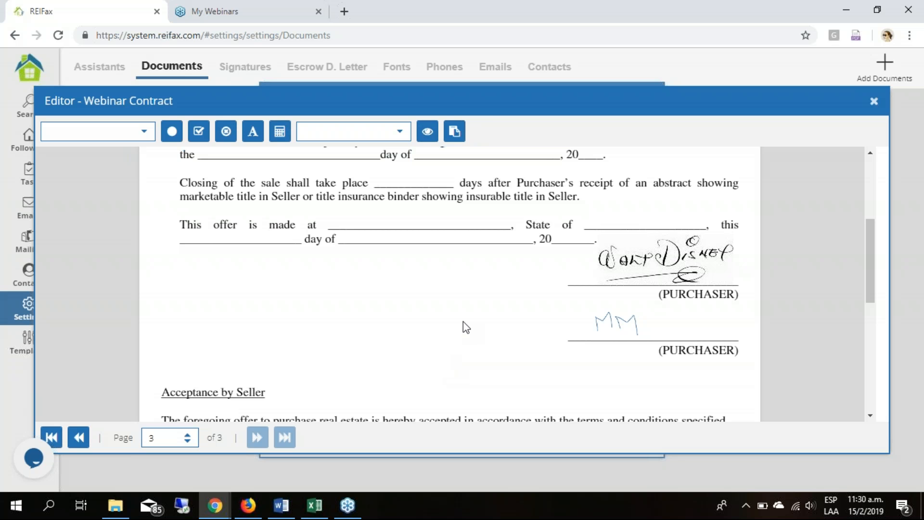
- Move the initials to the middle of the second purchaser line and close the contract editor
mouse_move(615, 322)
left_mouse_down()
mouse_move(681, 318)
mouse_move(650, 323)
left_mouse_up()
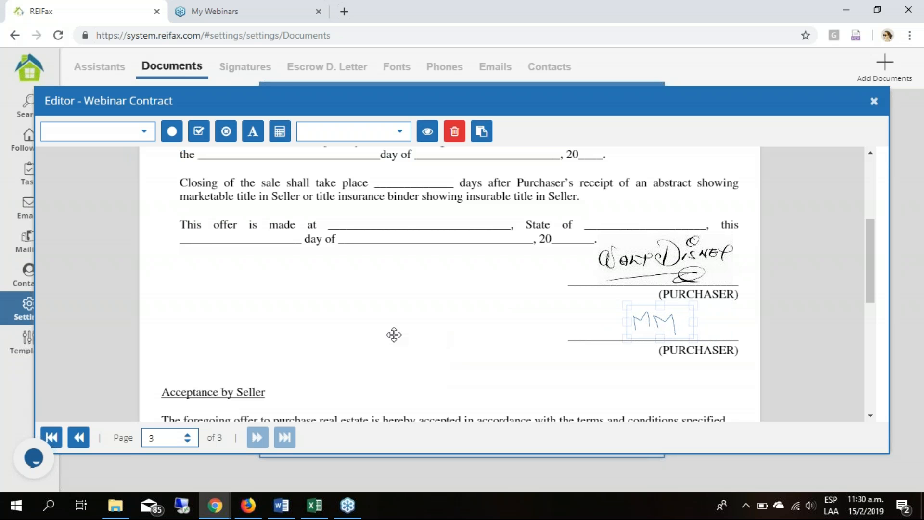
left_click(383, 373)
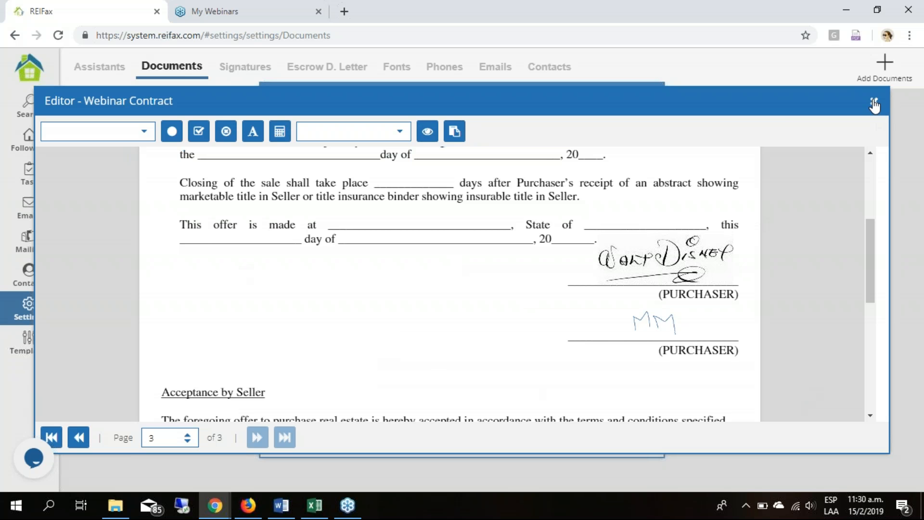
left_click(789, 121)
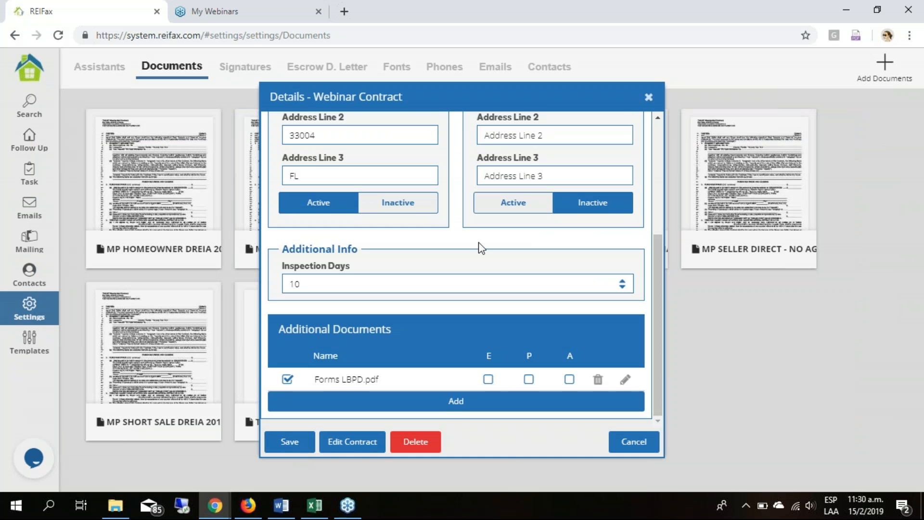
- Open the additional document Forms LBPD.pdf of the Webinar Contract for editing
scroll(479, 247, "up", 5)
scroll(436, 319, "down", 5)
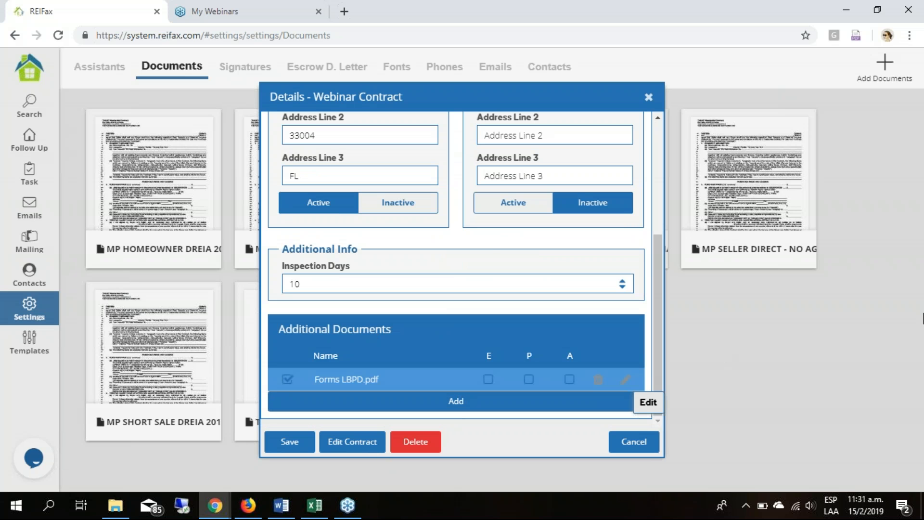
left_click(923, 318)
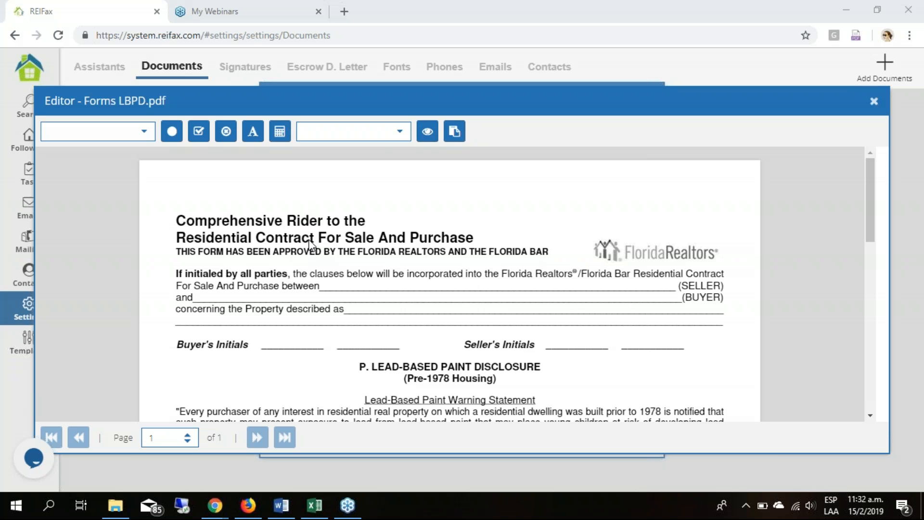
- Examine the variables and signatures available for the lead-based paint form, and its initials, signature and checkbox fields
left_click(146, 133)
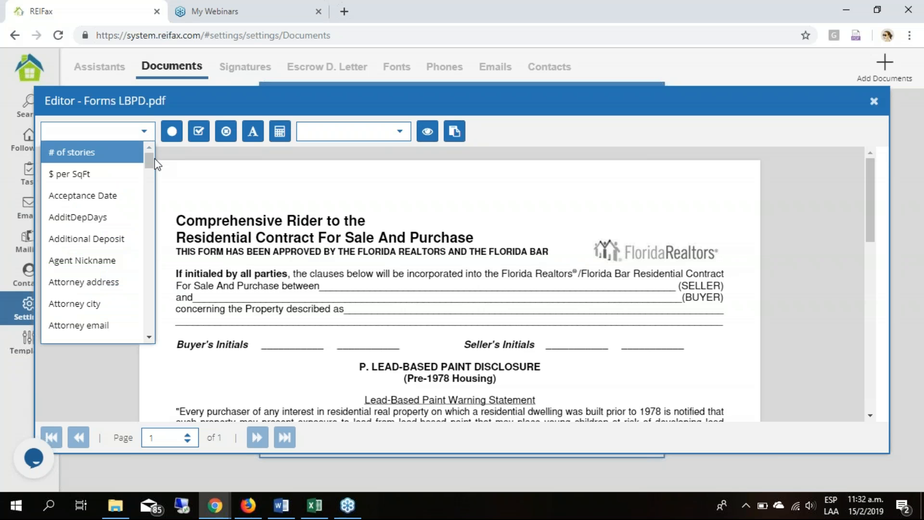
left_click_drag(148, 157, 148, 325)
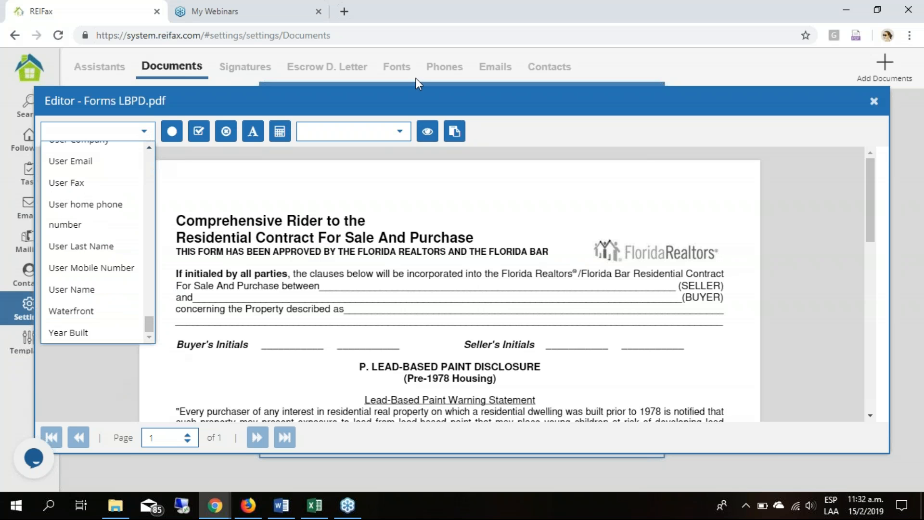
left_click(411, 127)
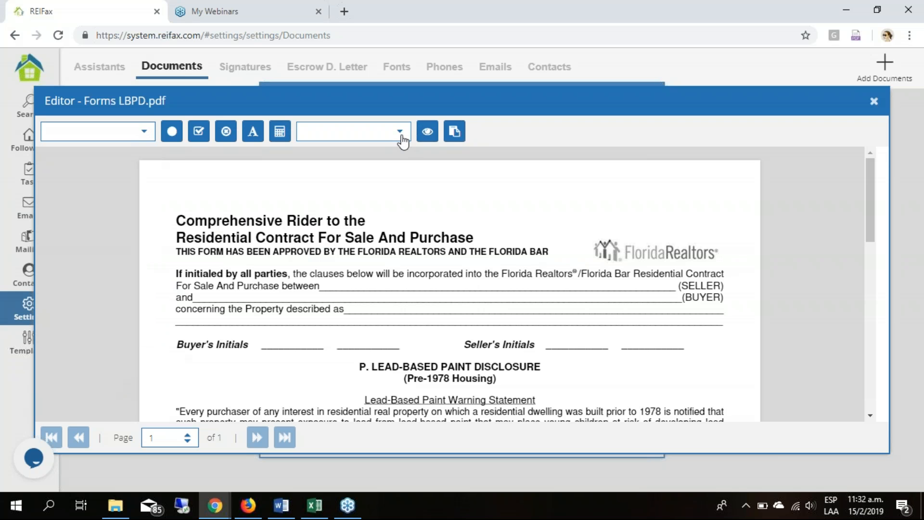
left_click(401, 136)
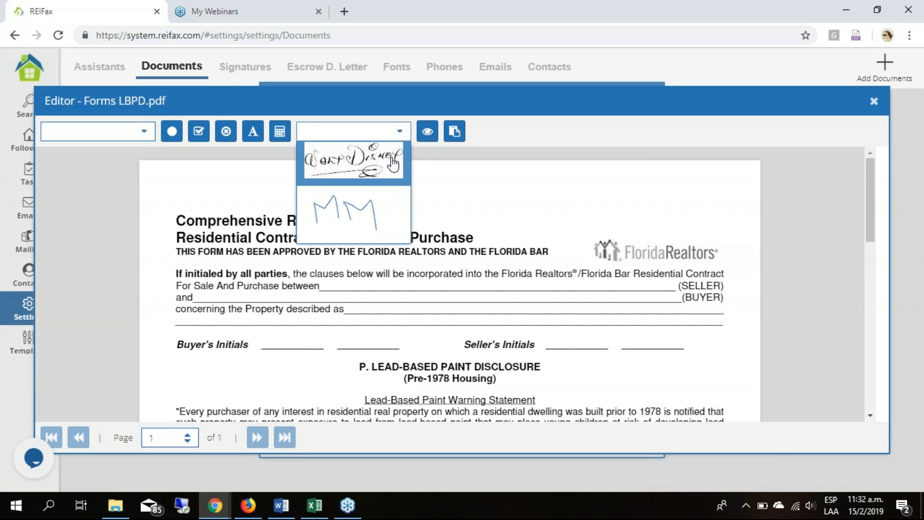
left_click(661, 177)
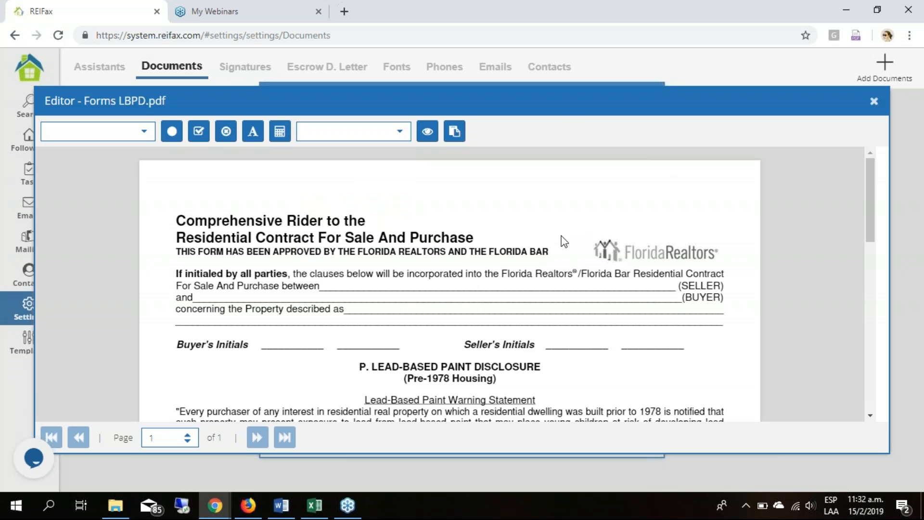
scroll(659, 284, "down", 10)
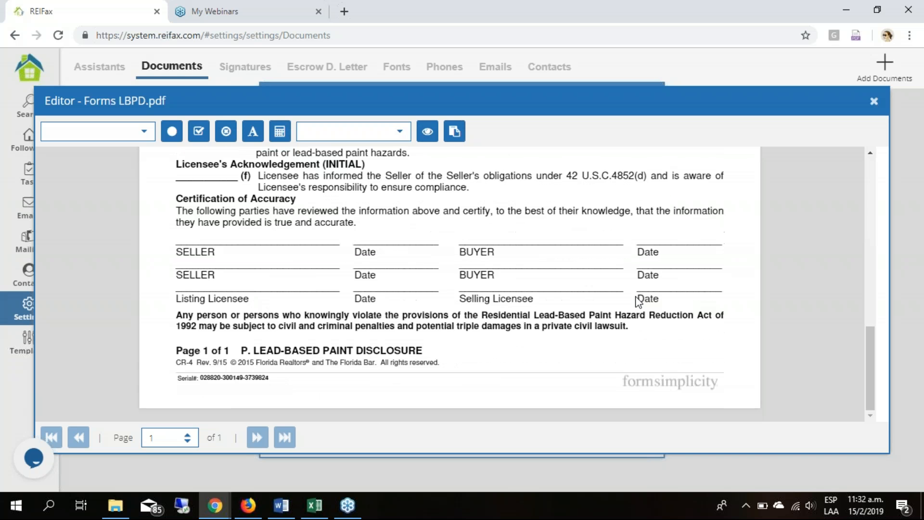
scroll(638, 301, "up", 10)
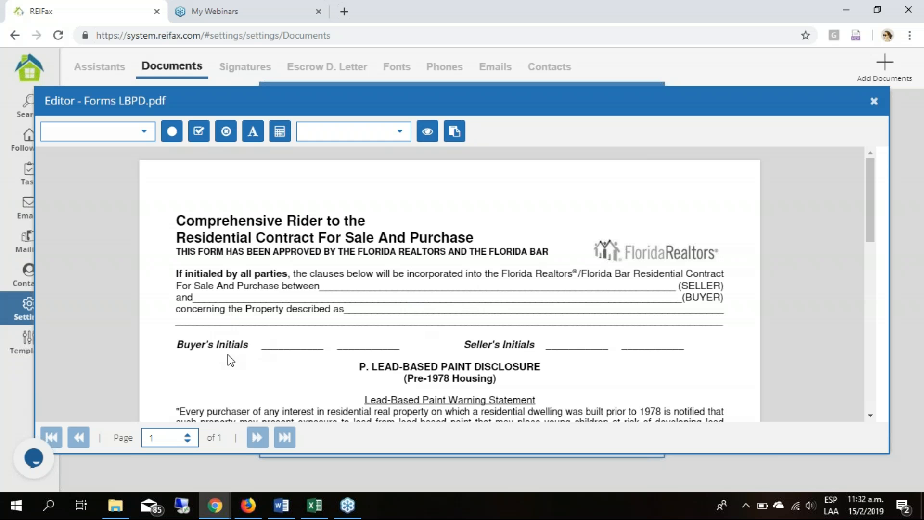
scroll(231, 360, "down", 5)
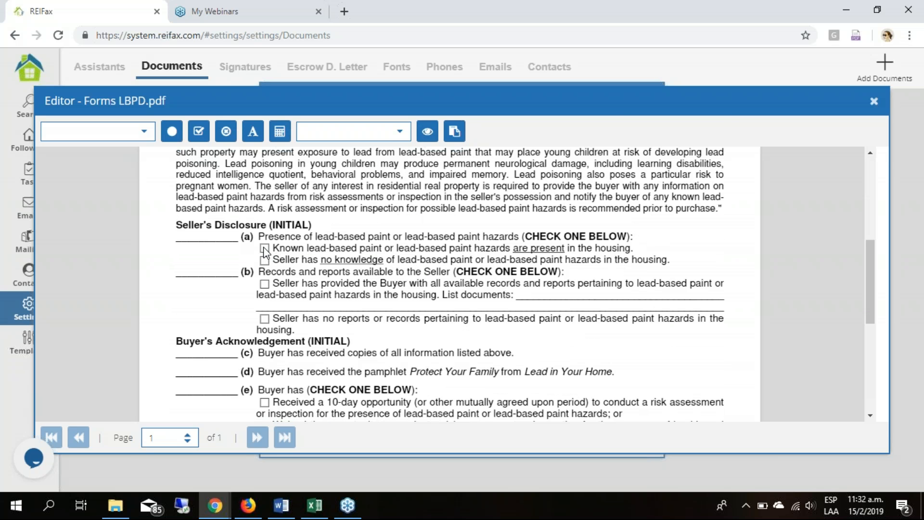
- Place a filled dot on the "are present" checkbox and a check mark on the "no knowledge" checkbox in section (a) of Seller's Disclosure
left_click(263, 249)
left_click_drag(267, 251, 264, 246)
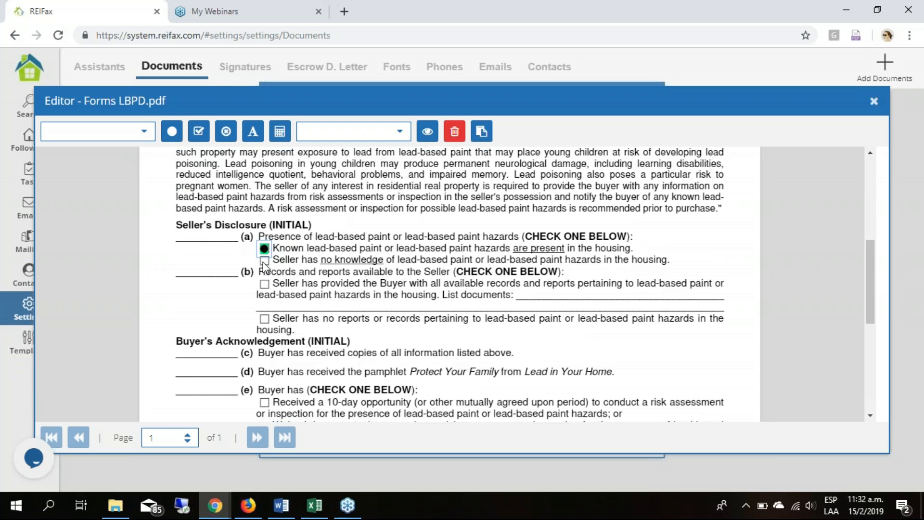
left_click(171, 140)
left_click(193, 137)
left_click(263, 263)
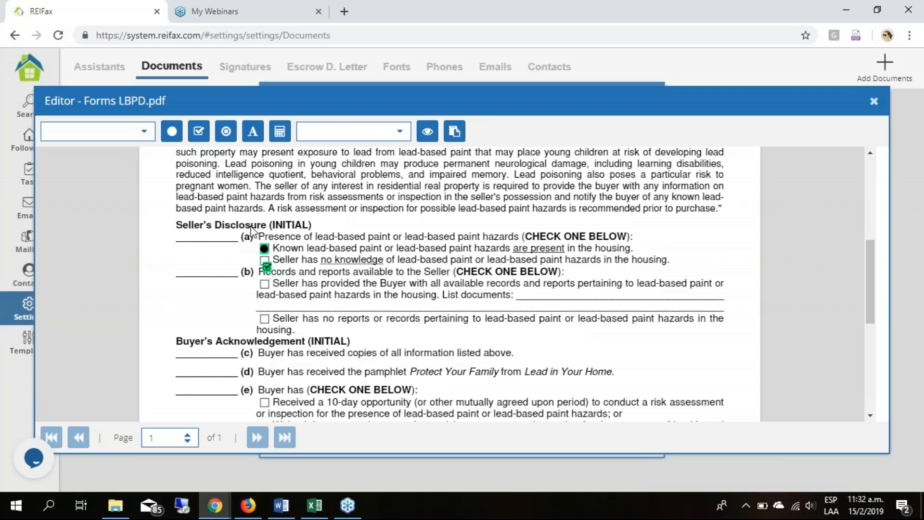
left_click_drag(264, 263, 263, 260)
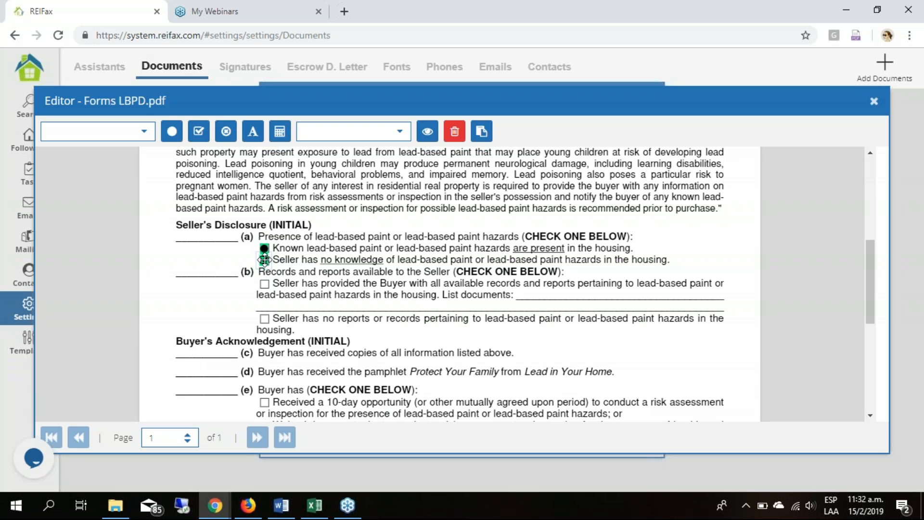
left_click(298, 225)
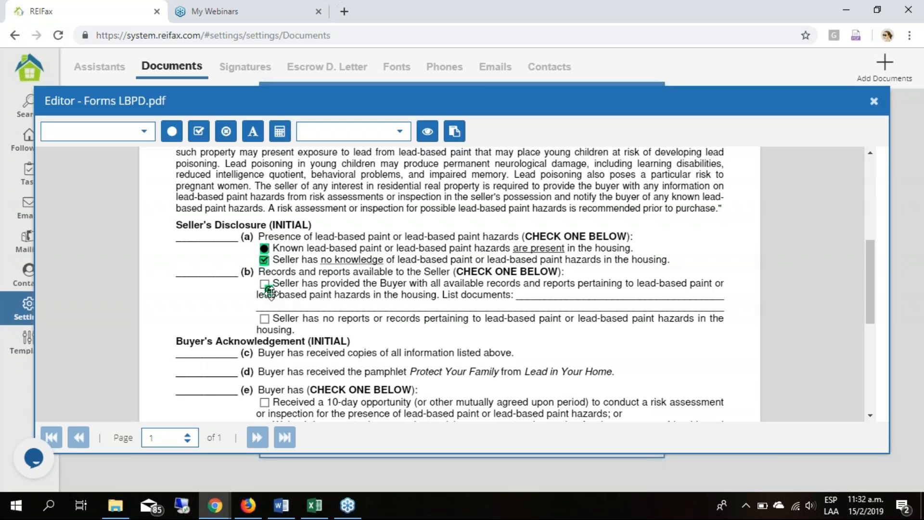
- Position a circled mark on the section (b) checkbox stating that the seller has provided the buyer with all available records and reports
left_click_drag(274, 297, 265, 282)
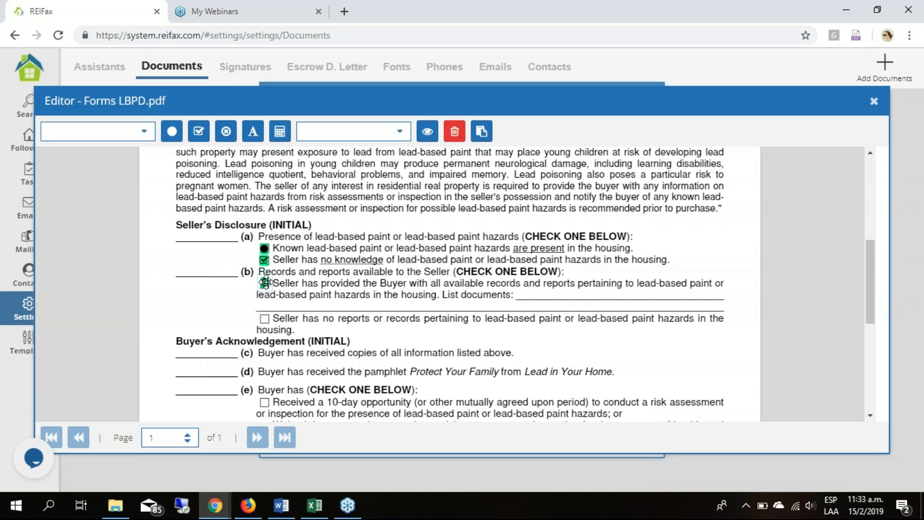
left_click(213, 321)
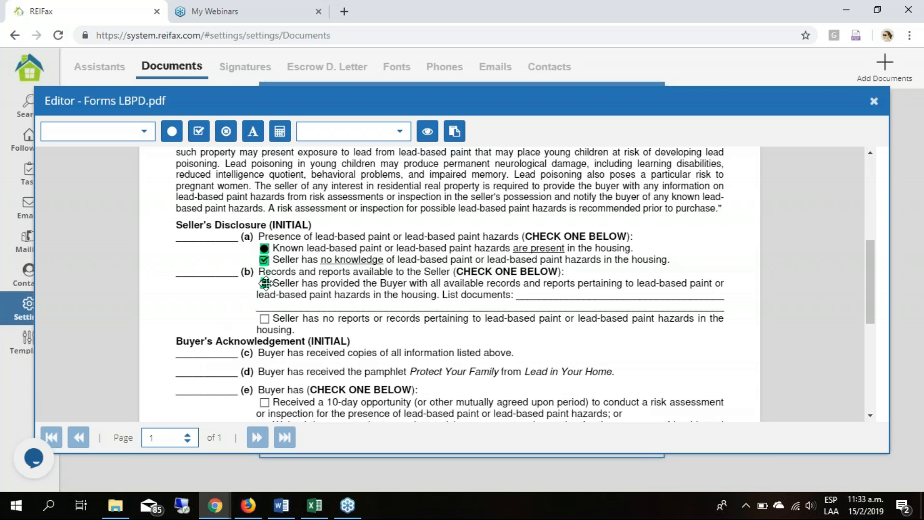
left_click(265, 283)
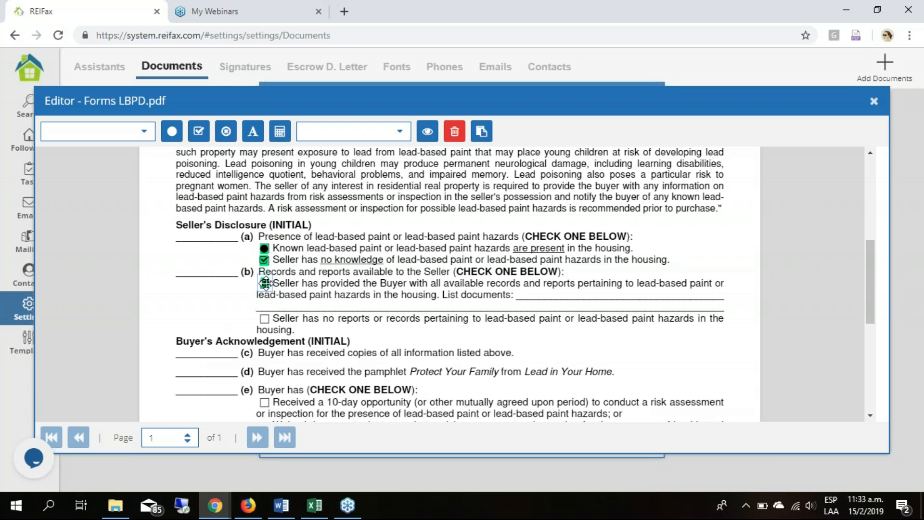
left_click(632, 299)
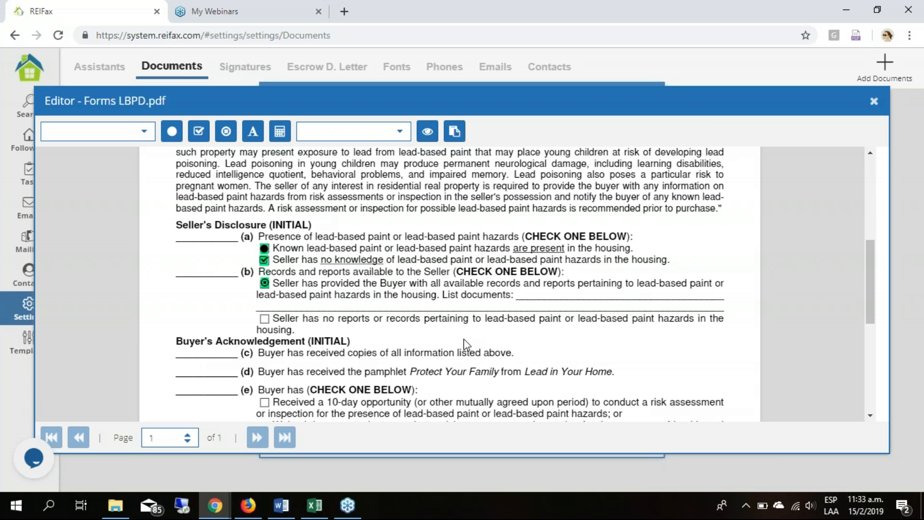
- Close the lead-based paint form editor and save the Webinar Contract details
scroll(490, 341, "down", 5)
scroll(698, 178, "up", 10)
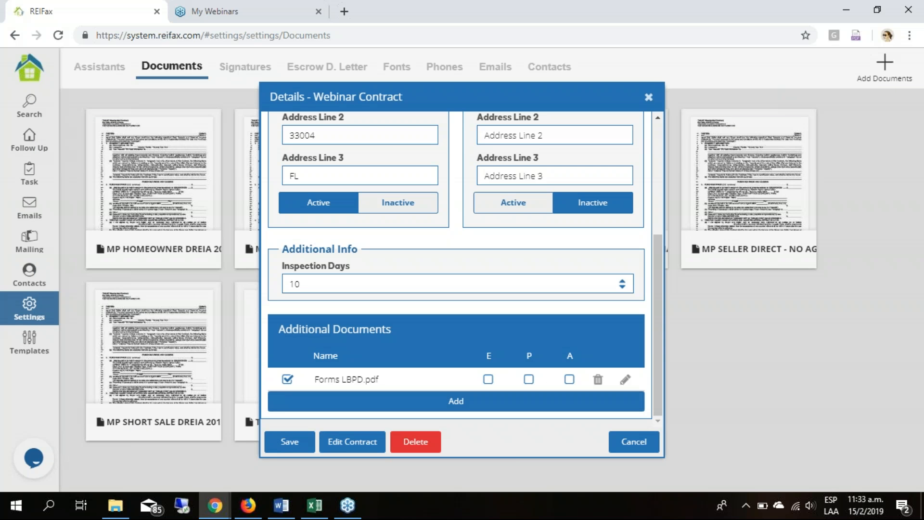
scroll(471, 273, "up", 5)
scroll(461, 236, "down", 5)
left_click(295, 445)
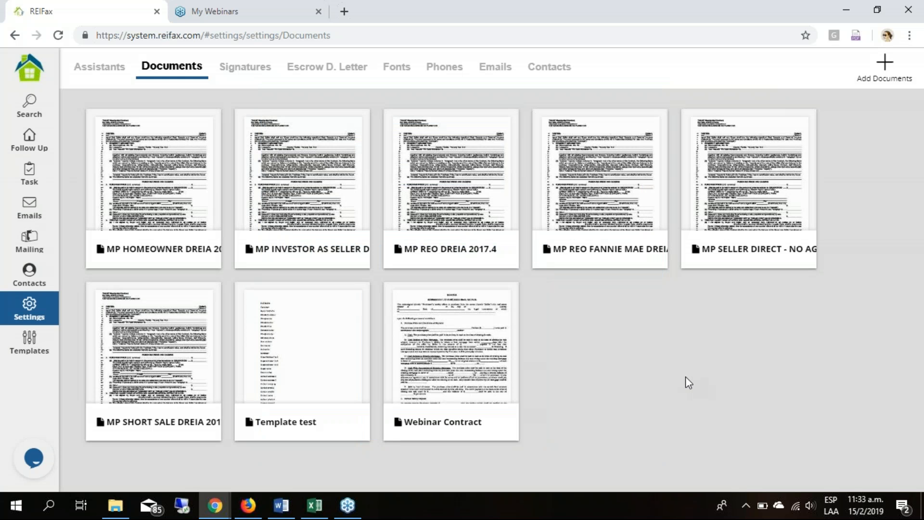
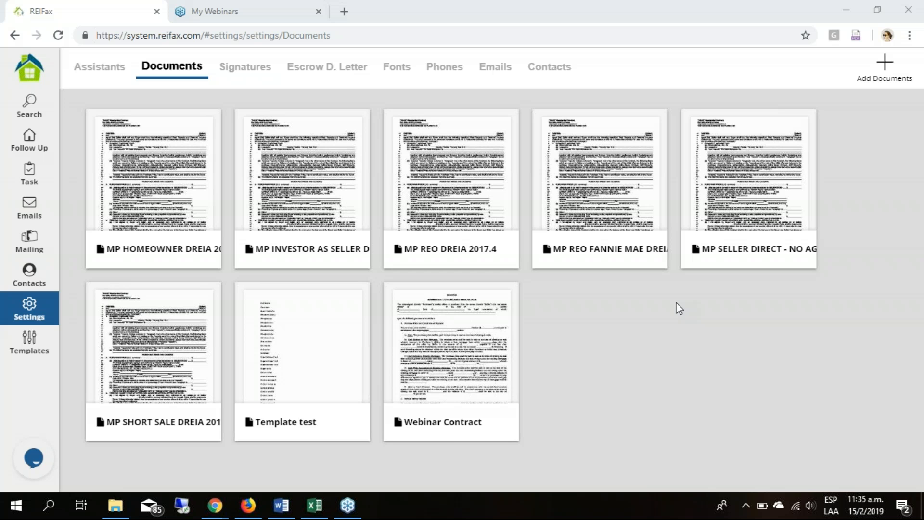
- Open the Webinar Contract in the editor and look at its Template's Manager
left_click(256, 250)
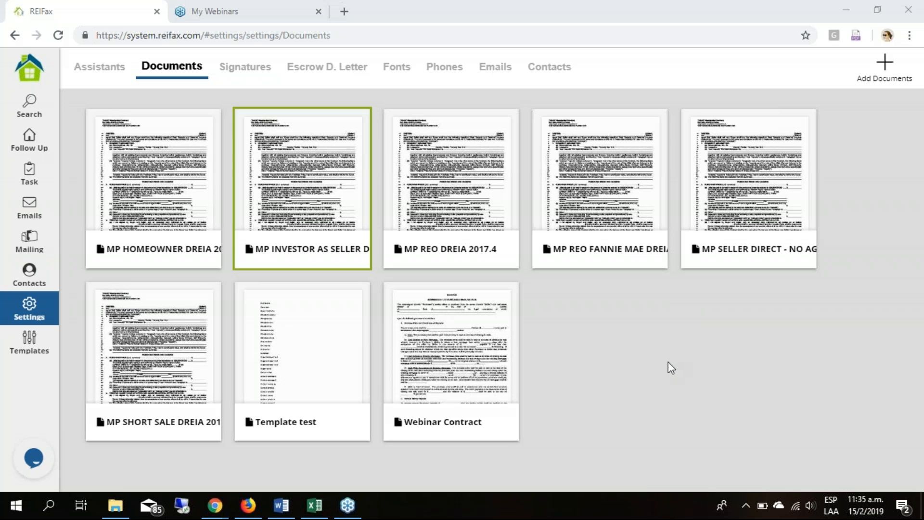
left_click(417, 408)
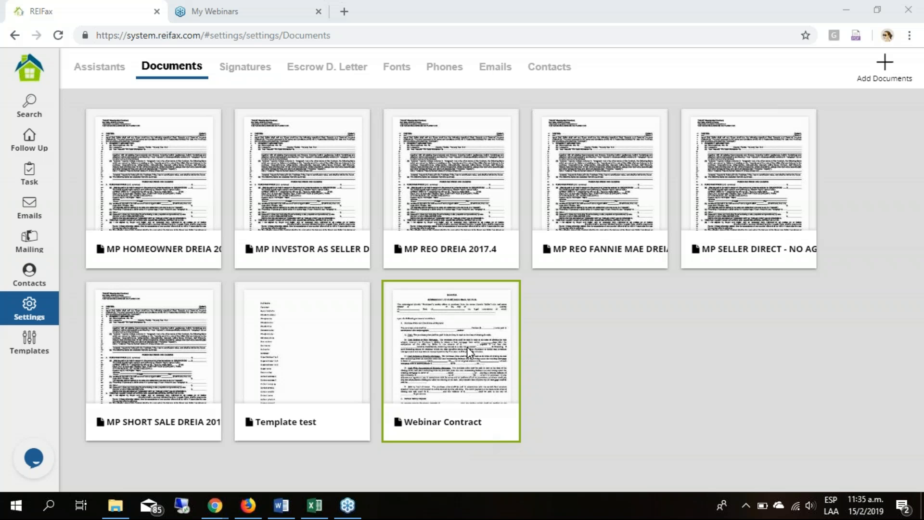
left_click(672, 309)
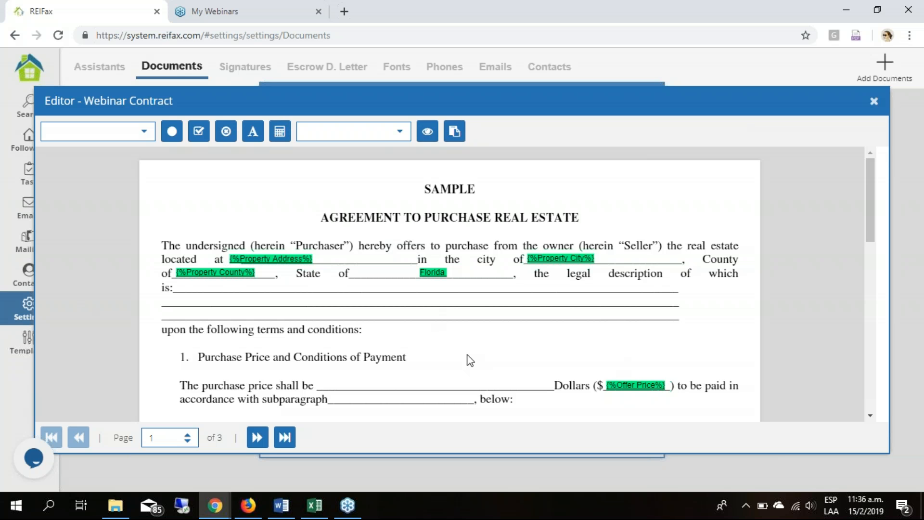
scroll(467, 354, "down", 3)
scroll(466, 355, "up", 3)
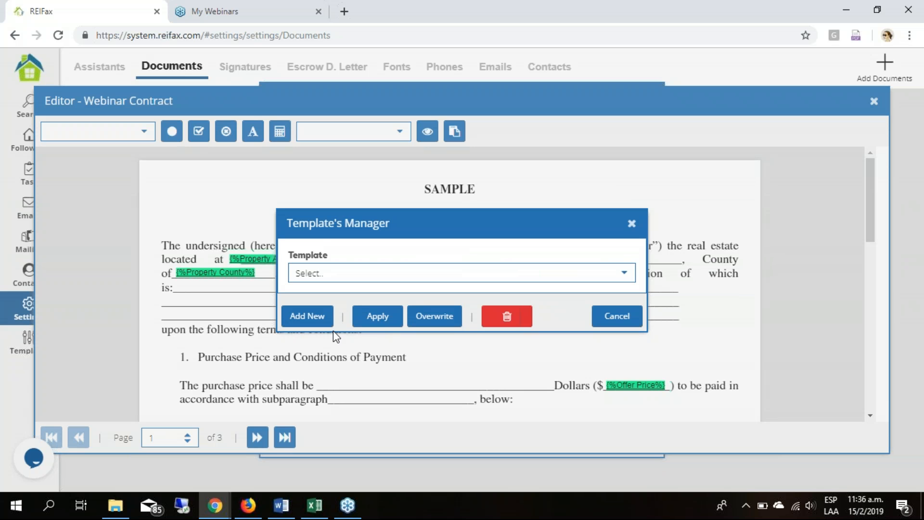
left_click_drag(568, 236, 524, 338)
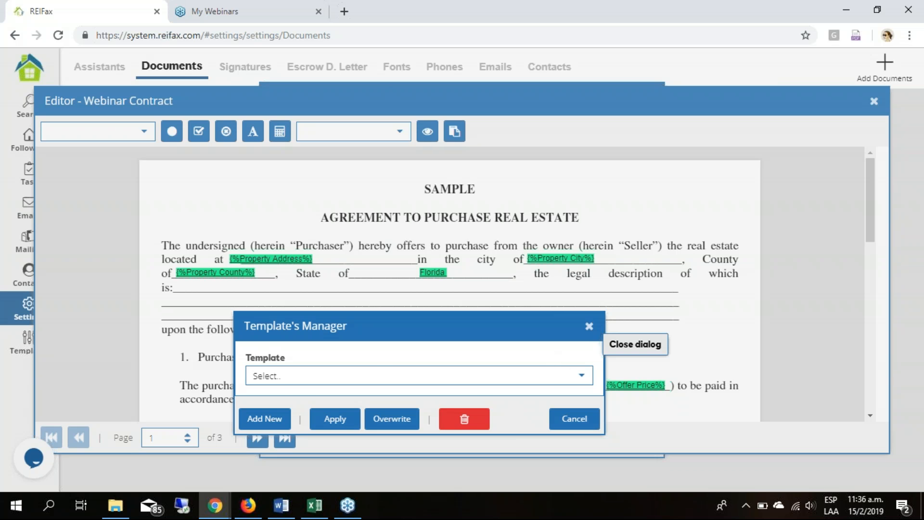
left_click(590, 326)
- Examine page 2 of the Webinar Contract, including the marks beside its numbered sections and the sections down to General Conditions
left_click(258, 437)
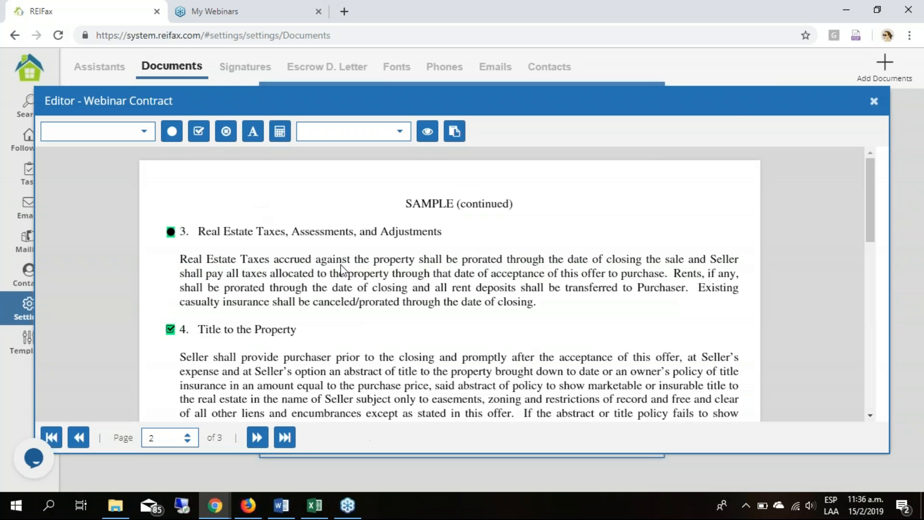
scroll(341, 268, "down", 4)
scroll(344, 269, "down", 1)
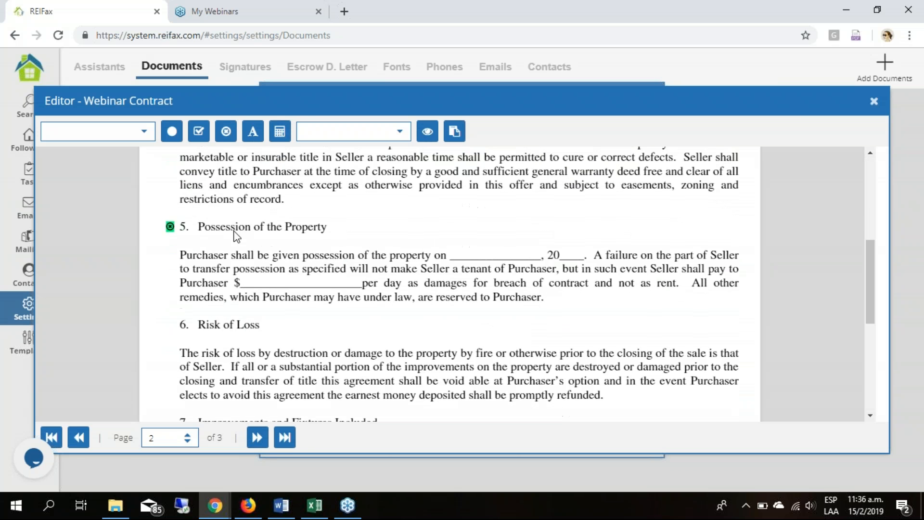
scroll(402, 288, "up", 5)
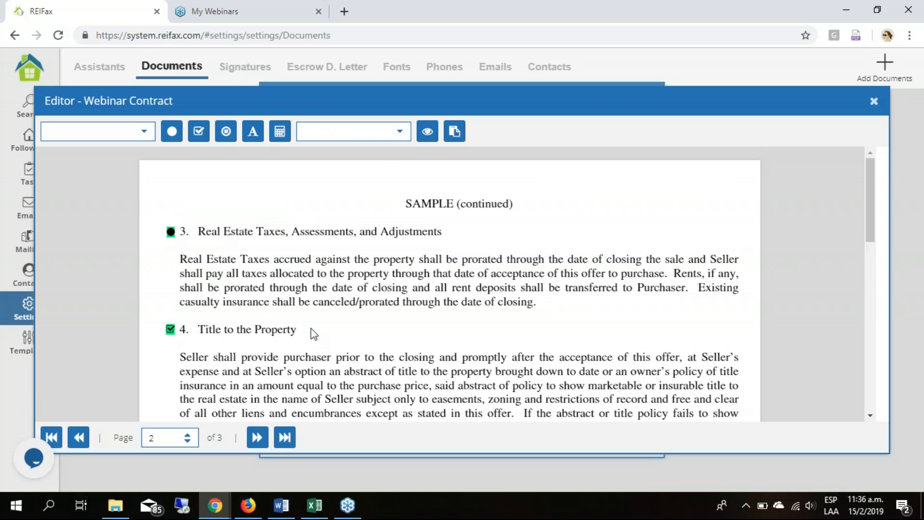
scroll(314, 333, "down", 2)
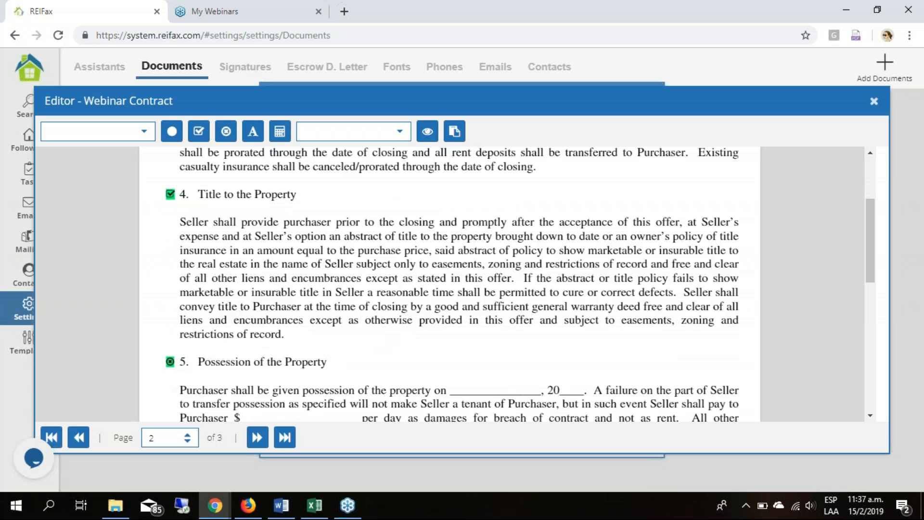
scroll(215, 240, "up", 2)
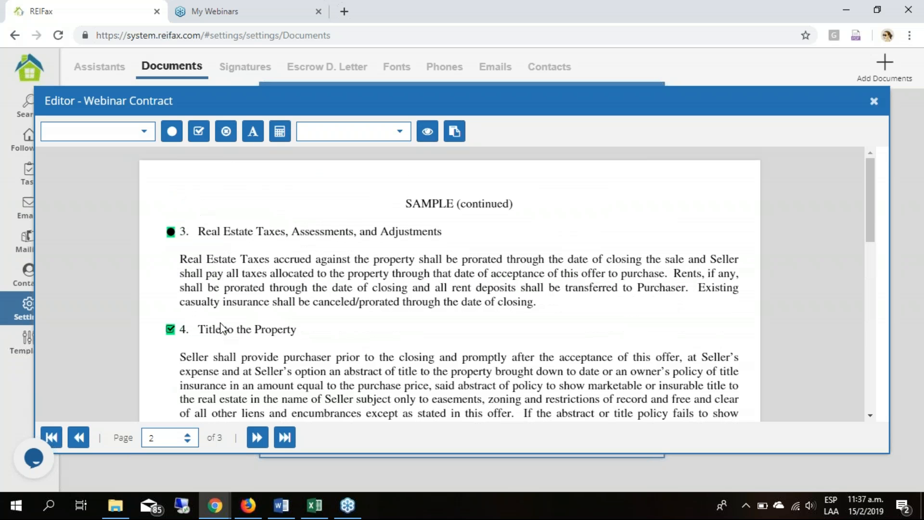
scroll(221, 328, "down", 8)
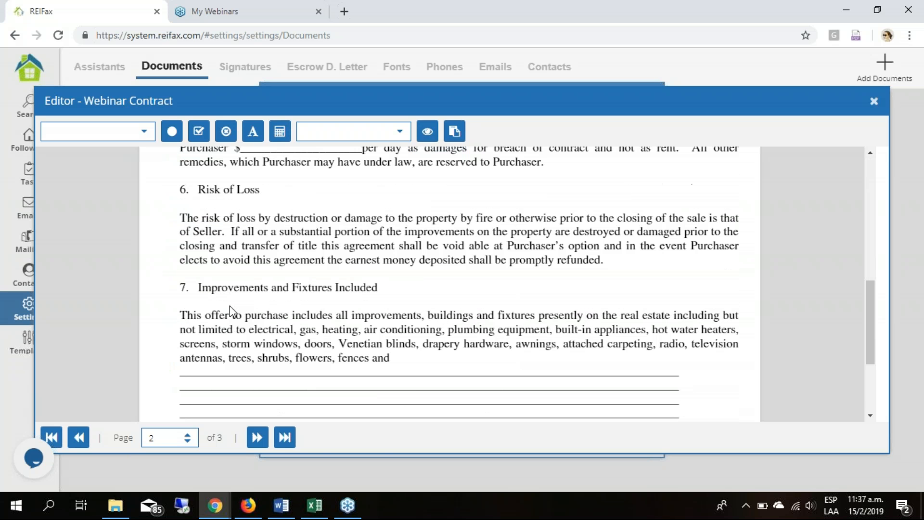
scroll(229, 305, "down", 2)
scroll(230, 305, "up", 2)
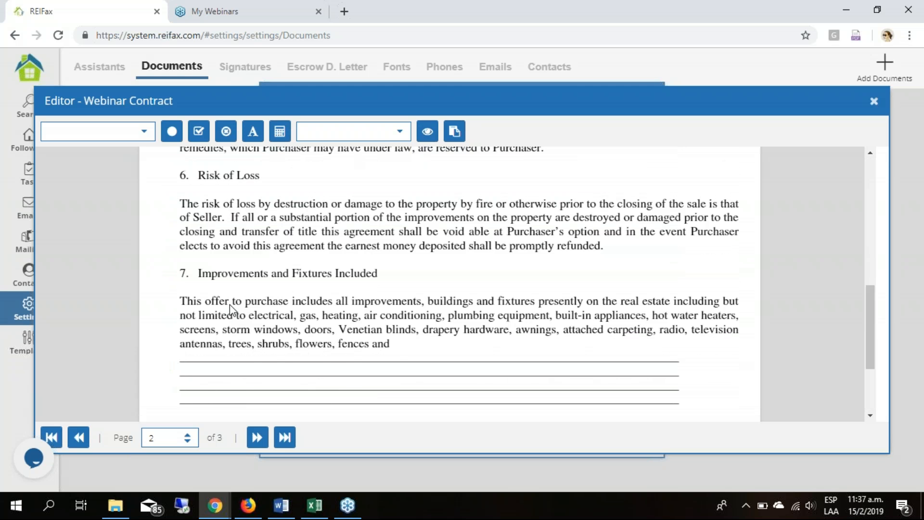
scroll(252, 248, "up", 1)
scroll(251, 248, "up", 3)
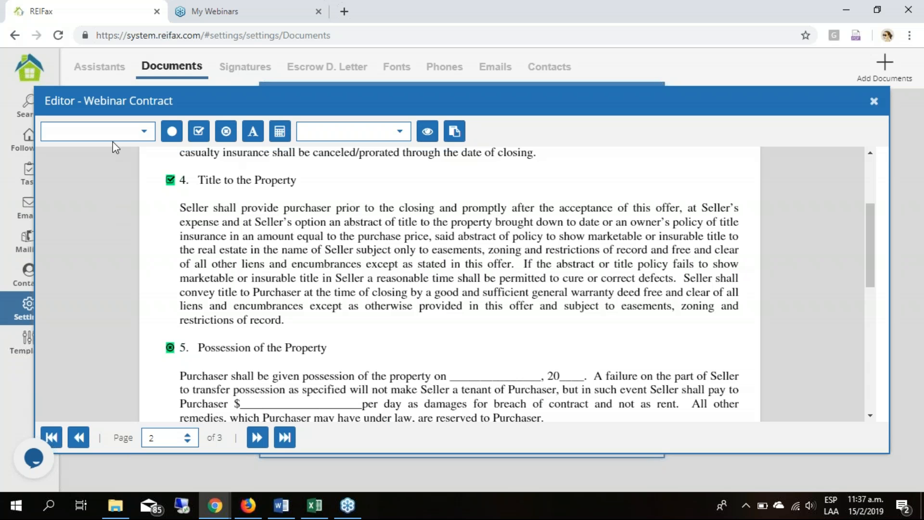
scroll(304, 266, "down", 4)
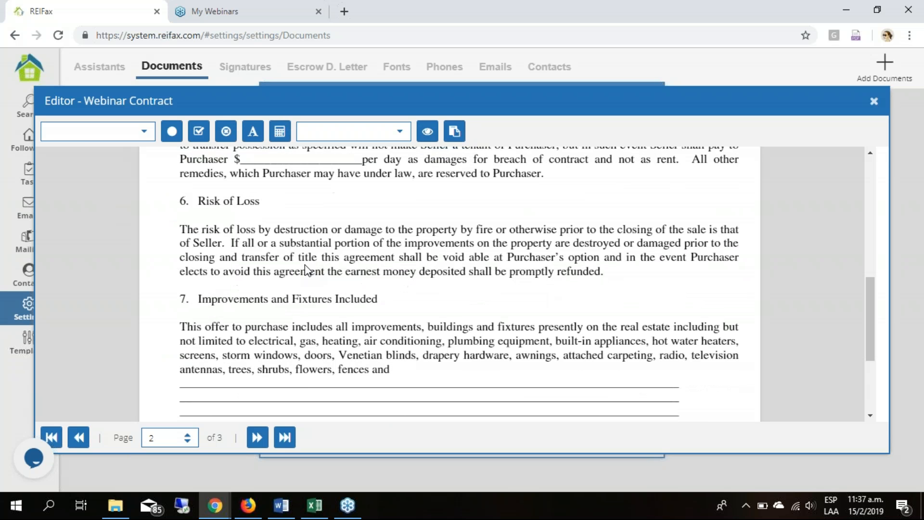
scroll(304, 266, "up", 1)
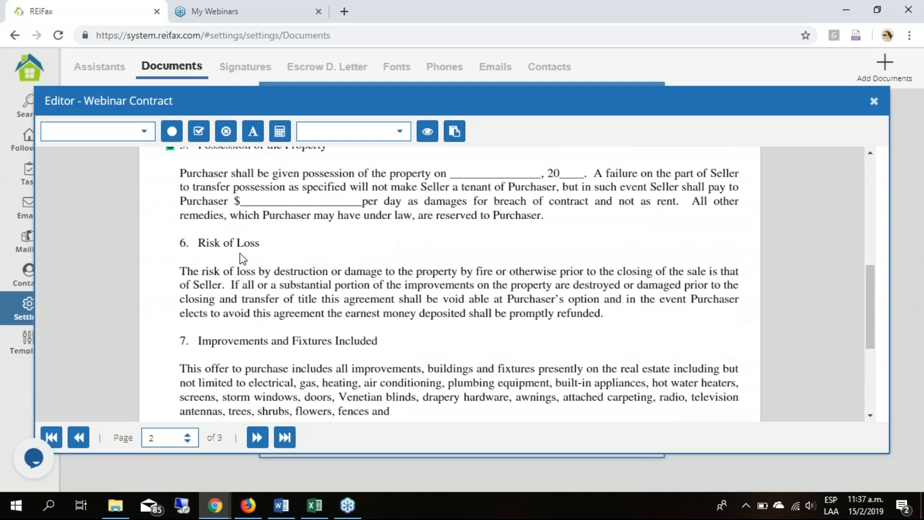
scroll(243, 258, "up", 2)
scroll(238, 278, "down", 4)
scroll(227, 298, "down", 2)
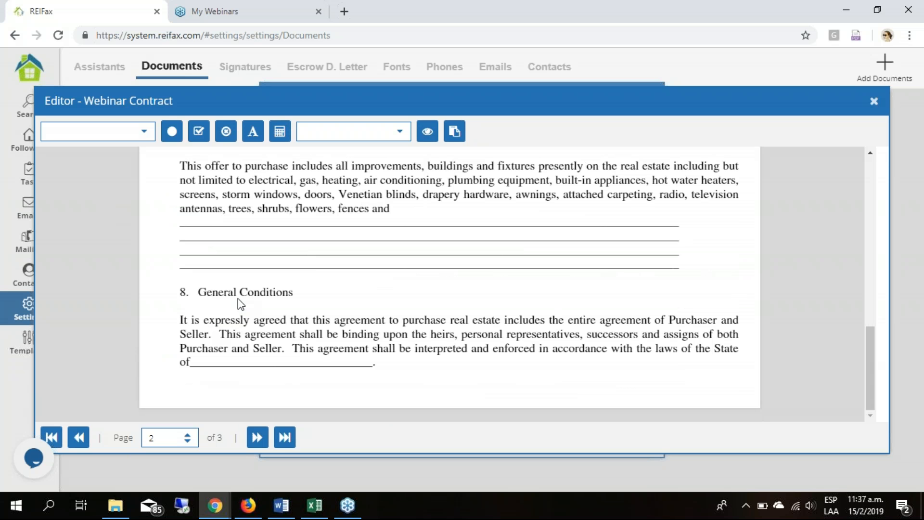
scroll(237, 299, "up", 1)
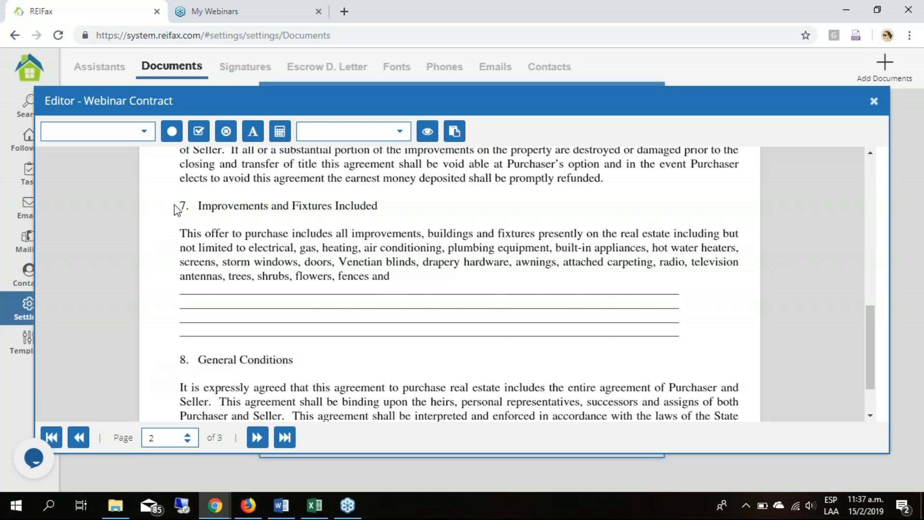
scroll(197, 231, "up", 1)
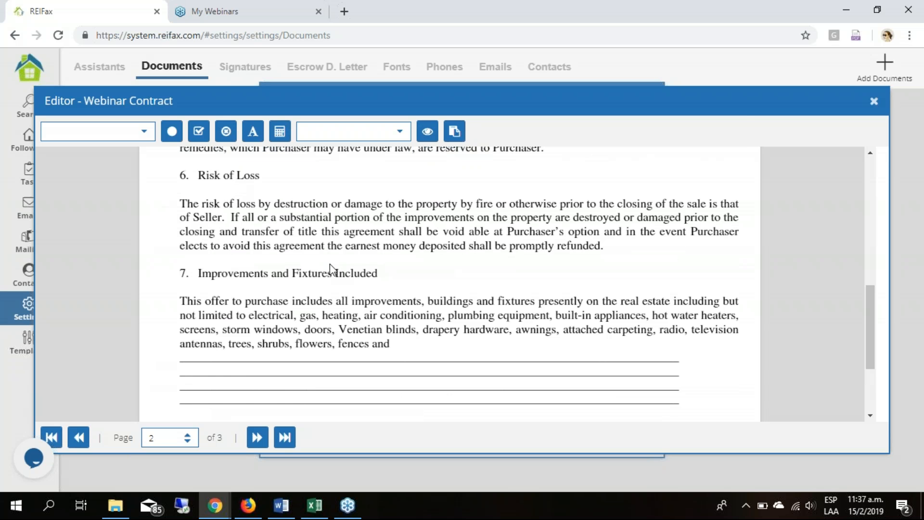
scroll(330, 269, "up", 7)
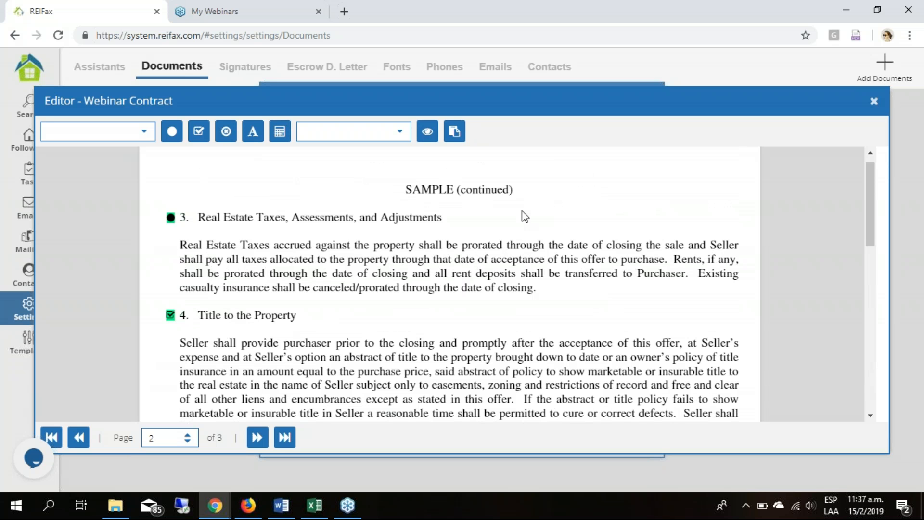
- Create a new template named "Webinar template contract" from the Webinar Contract's markup, and close the editor and contract details
left_click(460, 134)
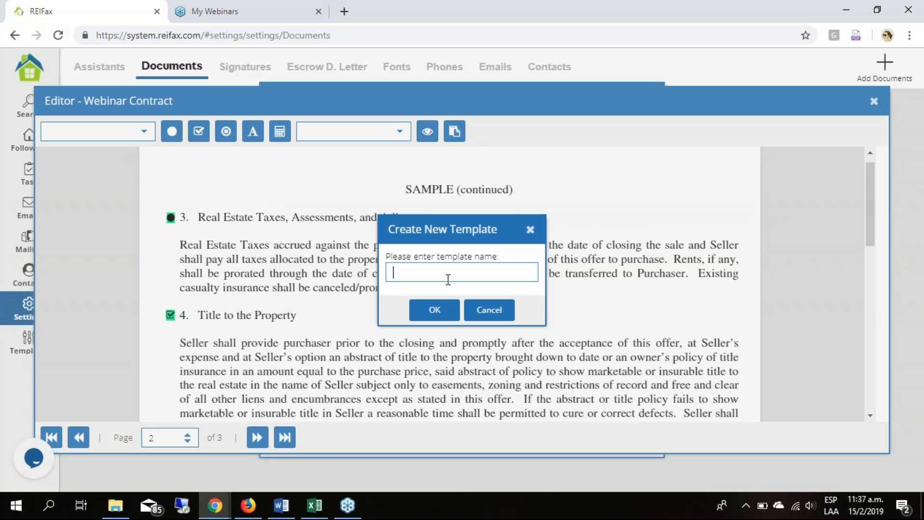
type("Webinar template")
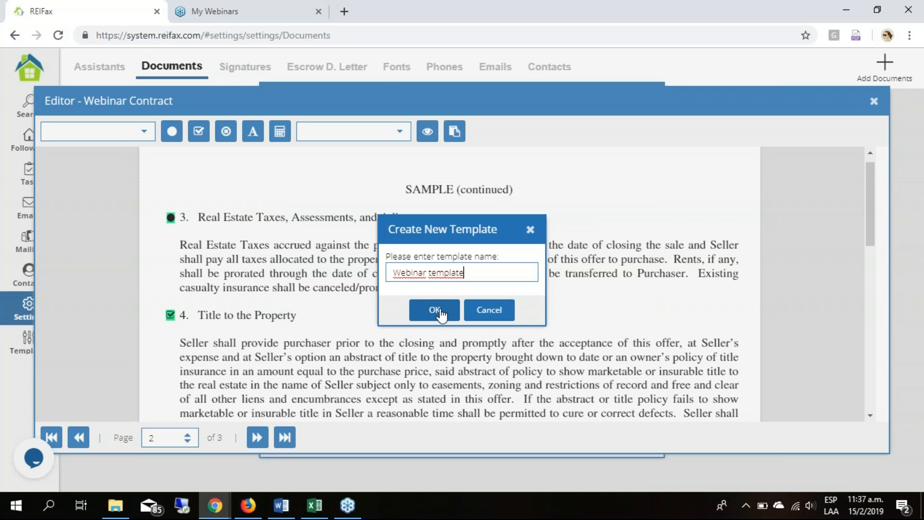
type(" contract")
left_click(440, 311)
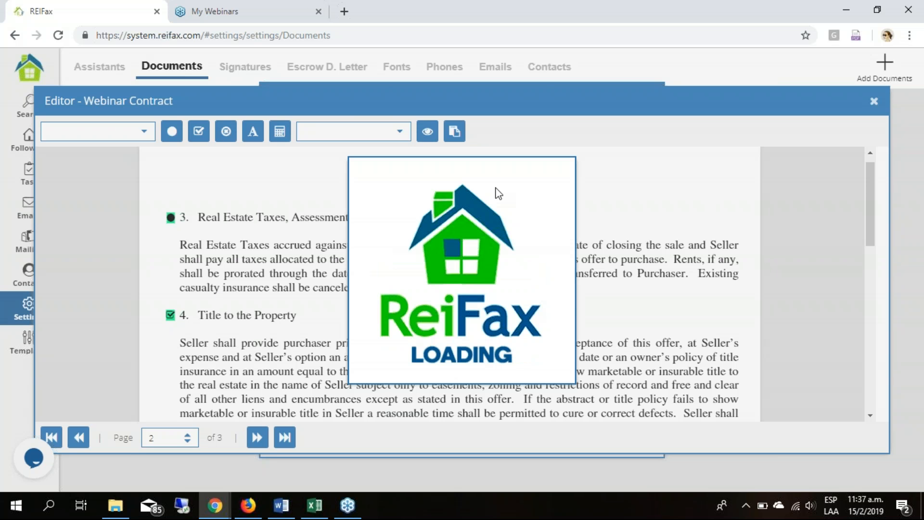
left_click(440, 298)
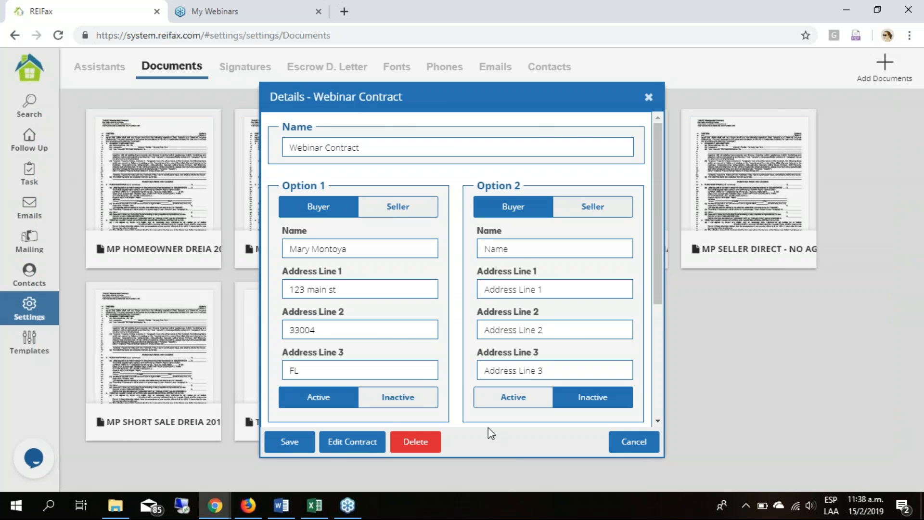
left_click(758, 398)
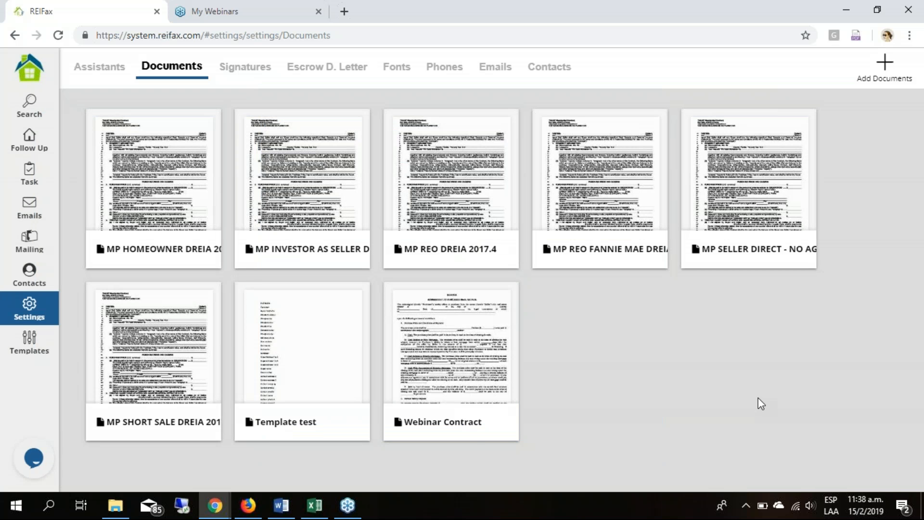
- Add the Sample-AgreementToPurchaseRealEstate file from the REIFax folder as a new document
left_click(470, 373)
left_click(897, 76)
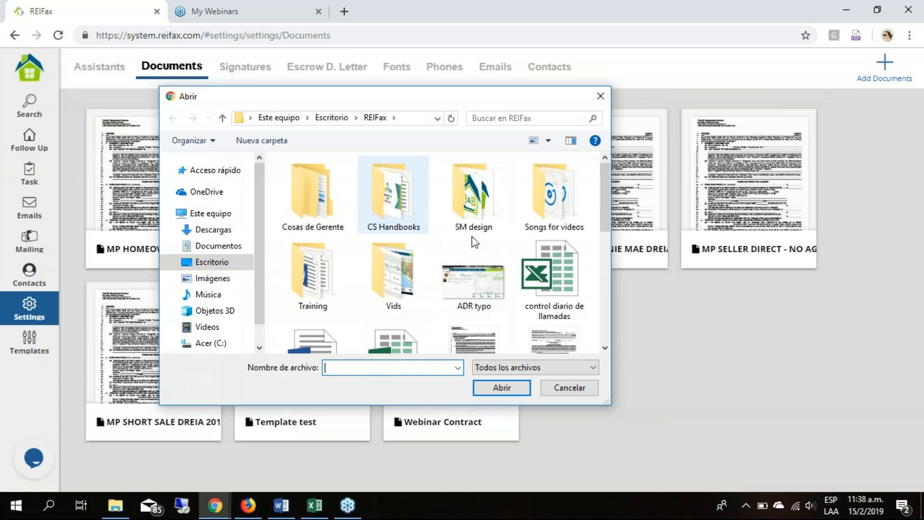
scroll(474, 243, "down", 6)
scroll(480, 275, "down", 2)
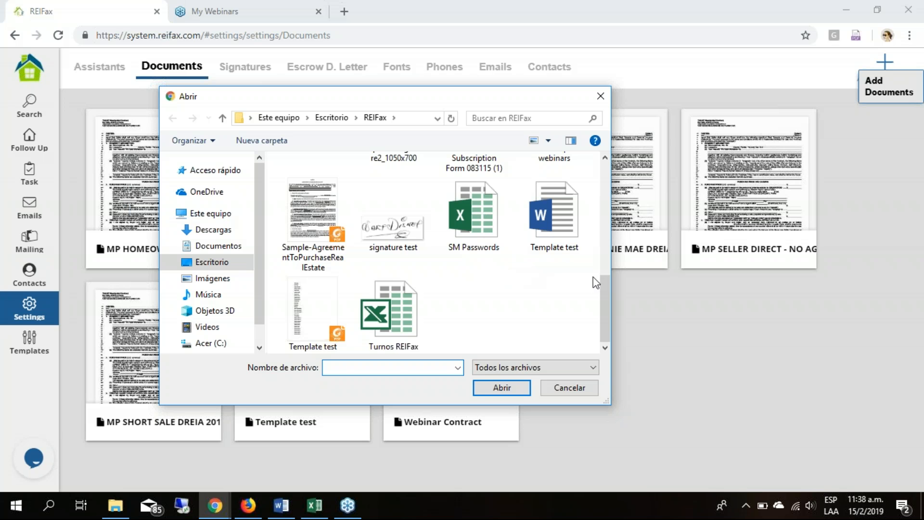
left_click(313, 212)
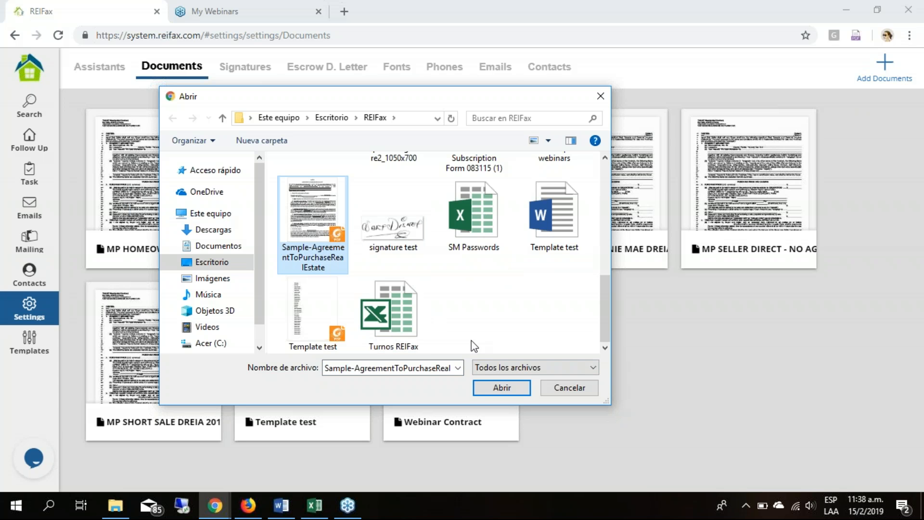
left_click(502, 387)
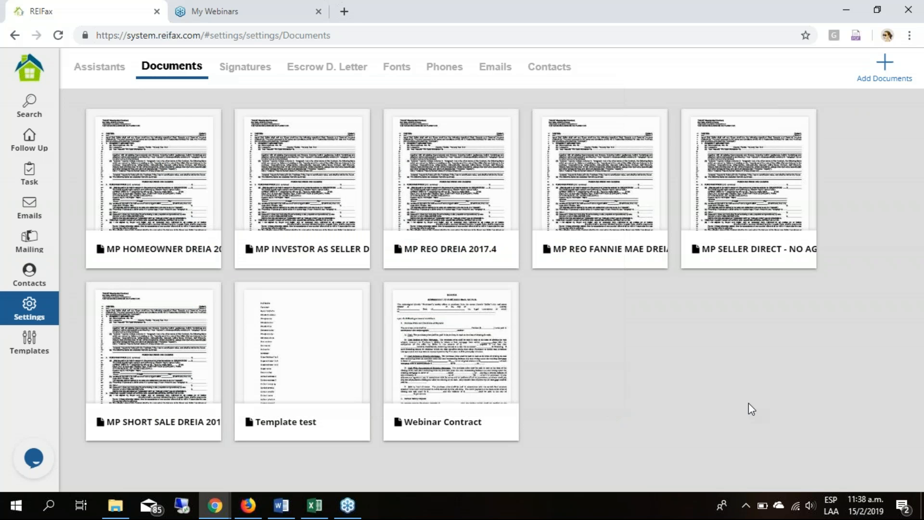
left_click(430, 383)
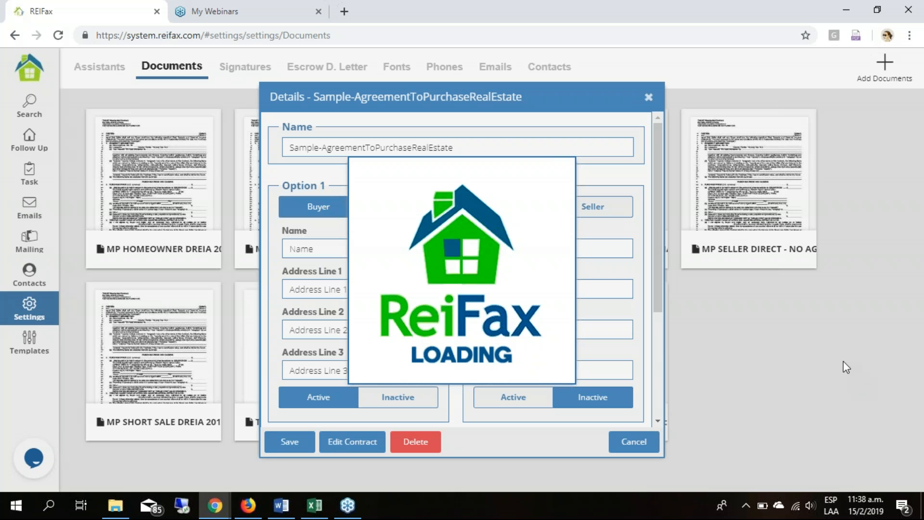
- Rename the newly added agreement as "Webinar contract 2" in its details
triple_click(488, 148)
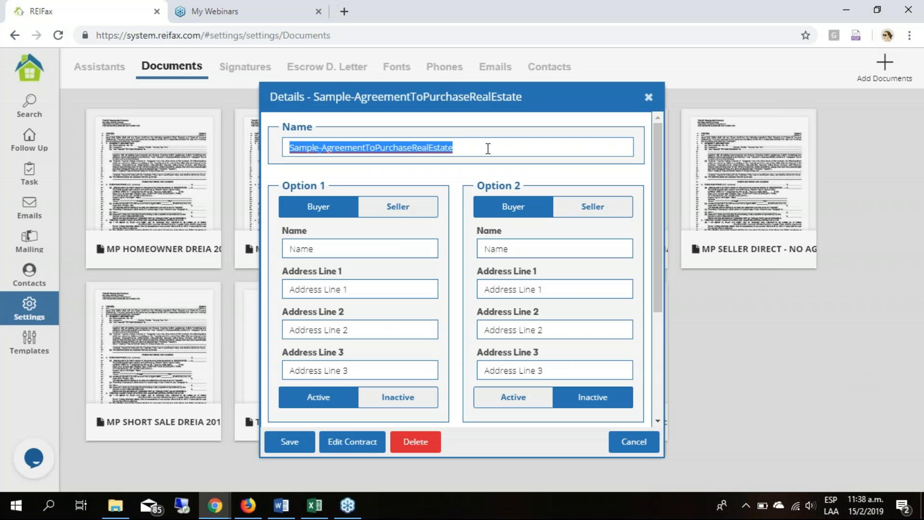
left_click_drag(656, 95, 386, 131)
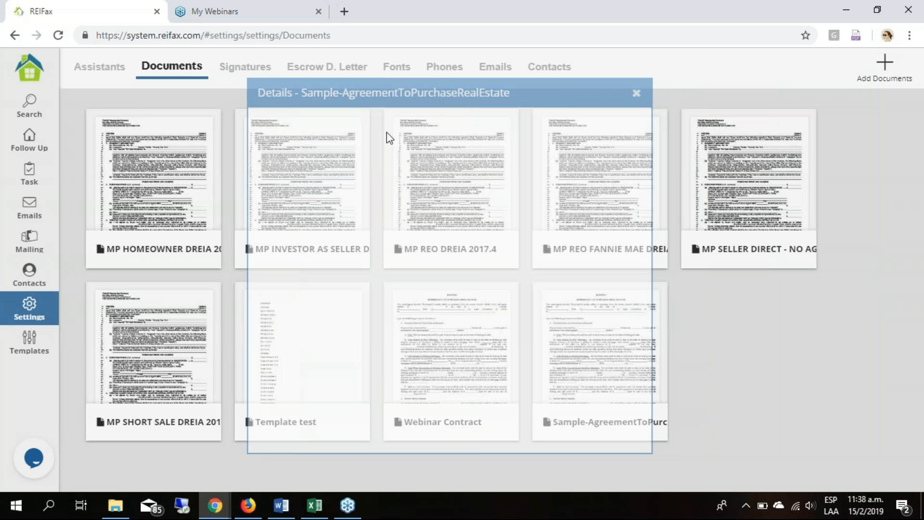
type("We")
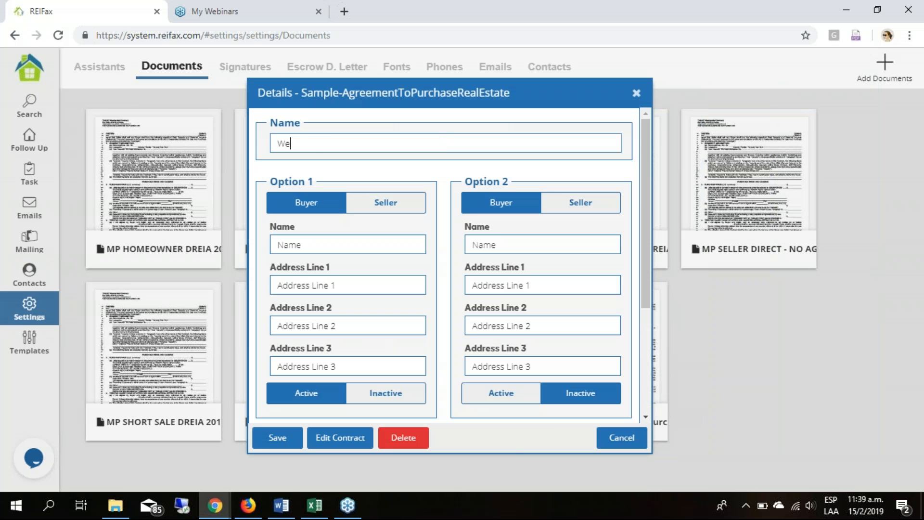
type("binar contract 2")
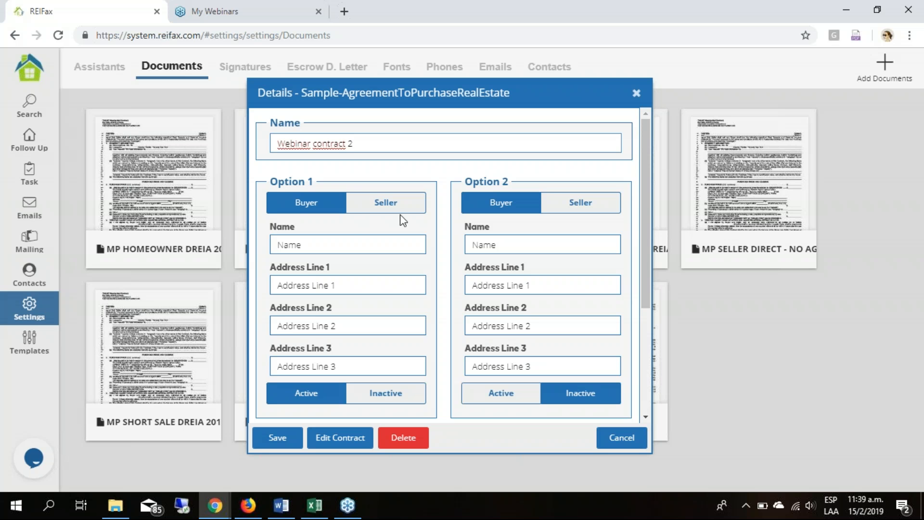
- Fill in the Option 1 buyer's full name and all three address lines for Webinar contract 2
left_click(343, 241)
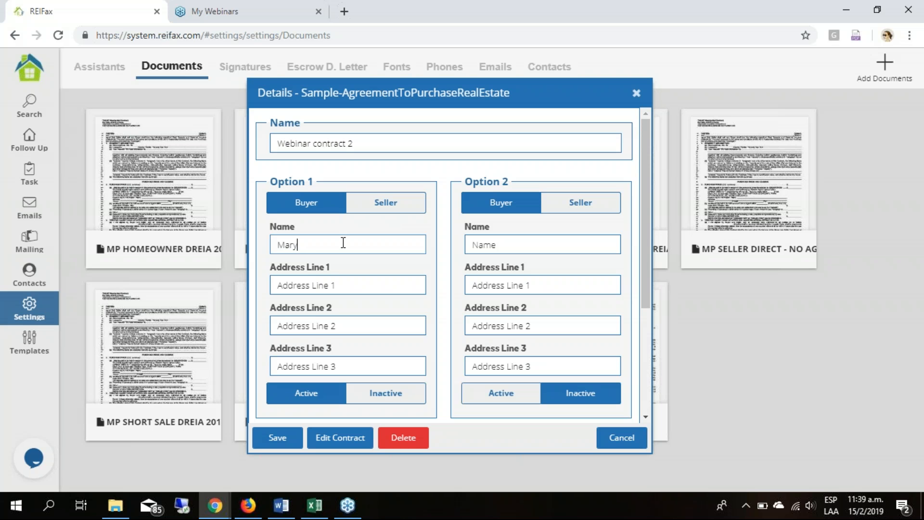
key("Tab")
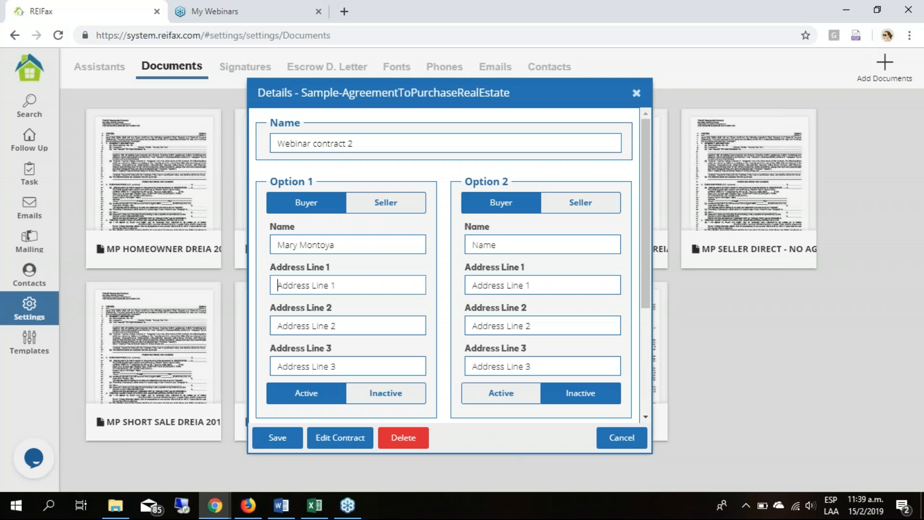
type("123 main st")
left_click(376, 323)
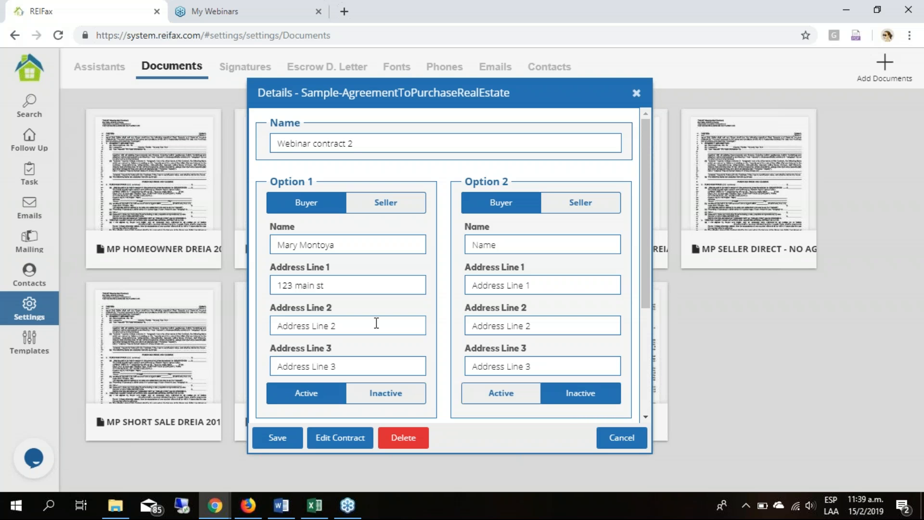
type("33004")
left_click(365, 362)
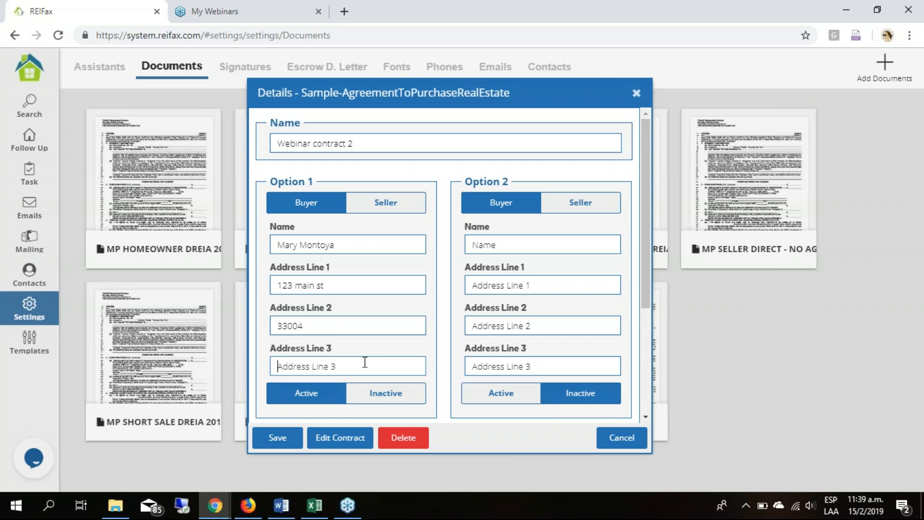
type("FL")
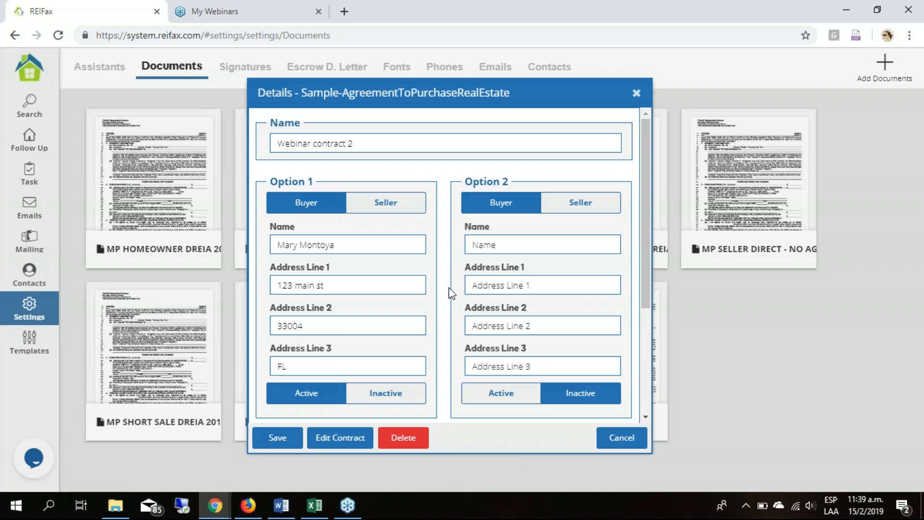
- Set the inspection days to 15 in the contract's additional info
scroll(449, 290, "down", 3)
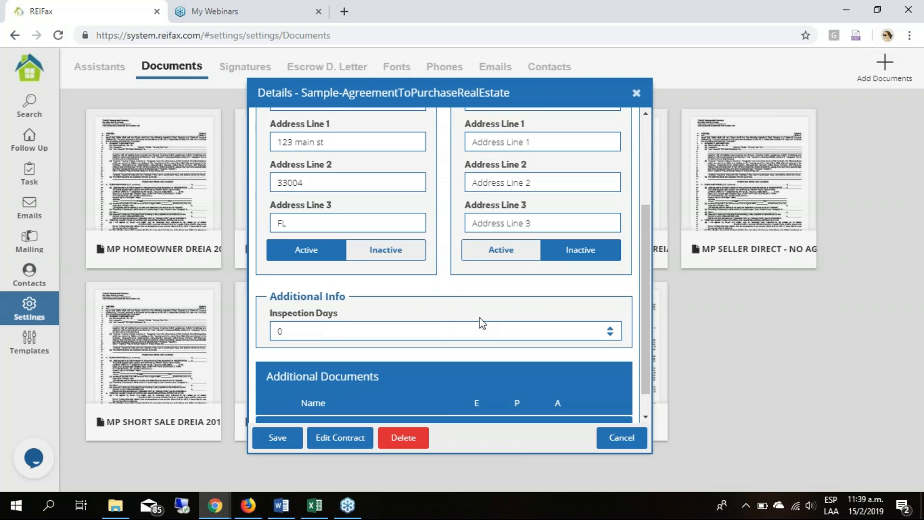
scroll(482, 323, "down", 1)
double_click(477, 300)
type("15")
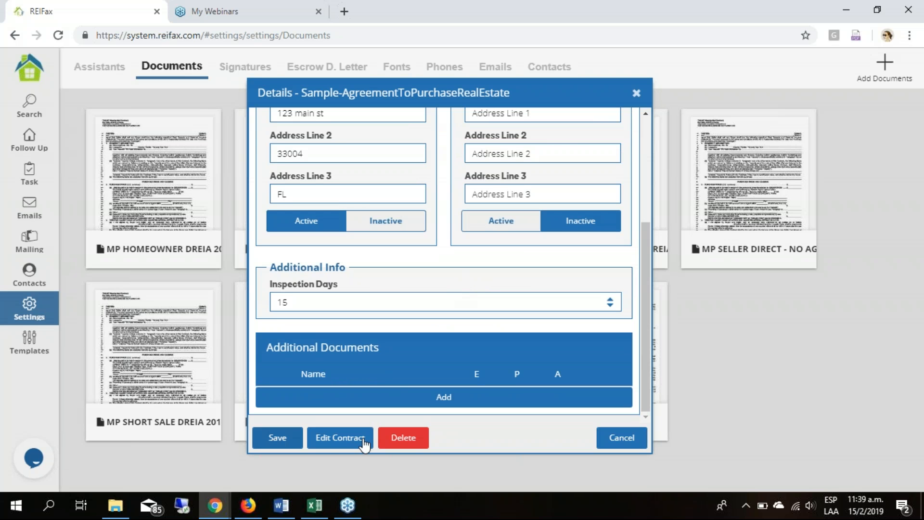
- Open Webinar contract 2 for editing and apply the "Webinar template contract" template to it
left_click(339, 437)
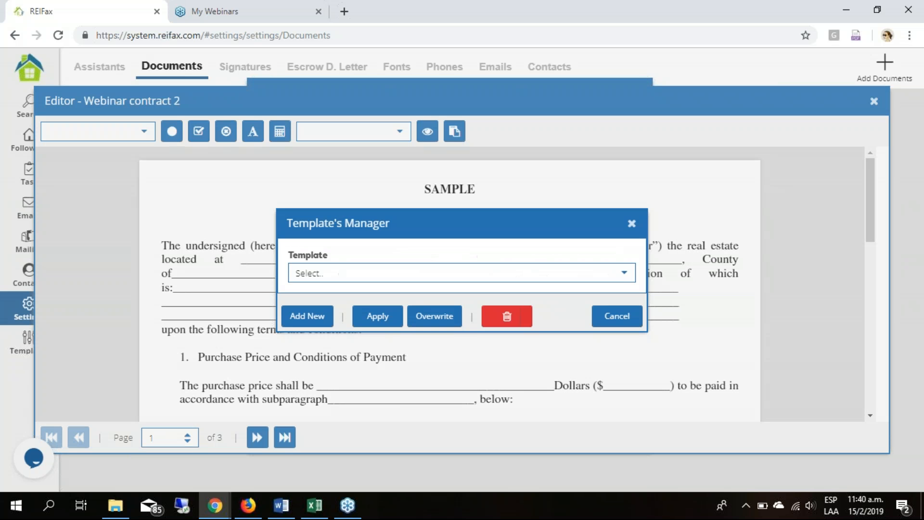
left_click(624, 273)
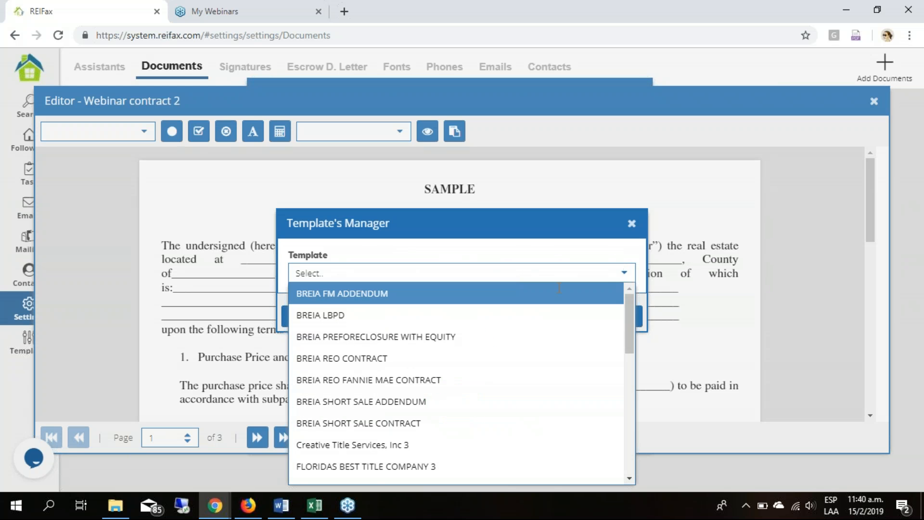
left_click_drag(623, 337, 618, 465)
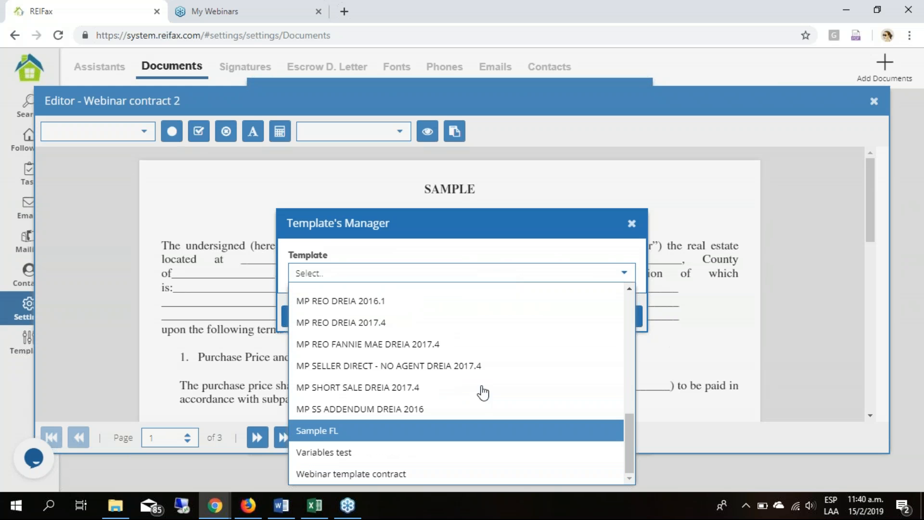
left_click(529, 476)
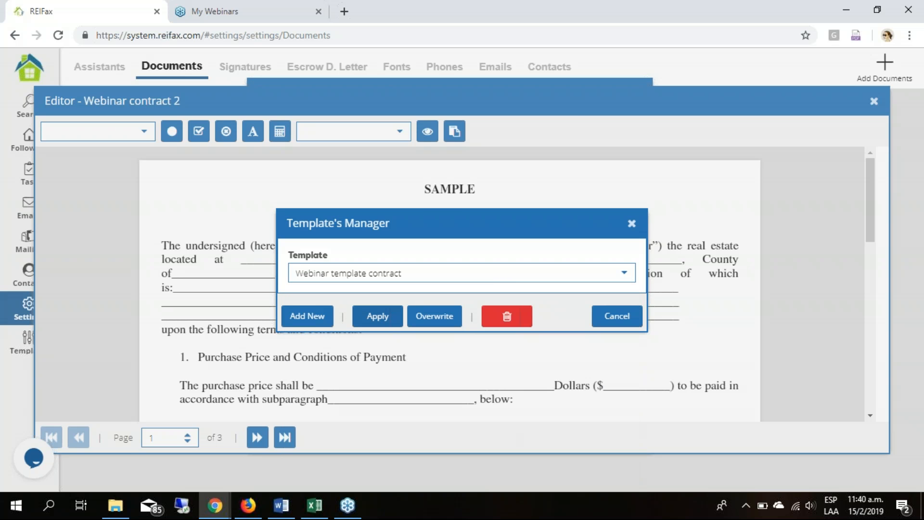
left_click(377, 316)
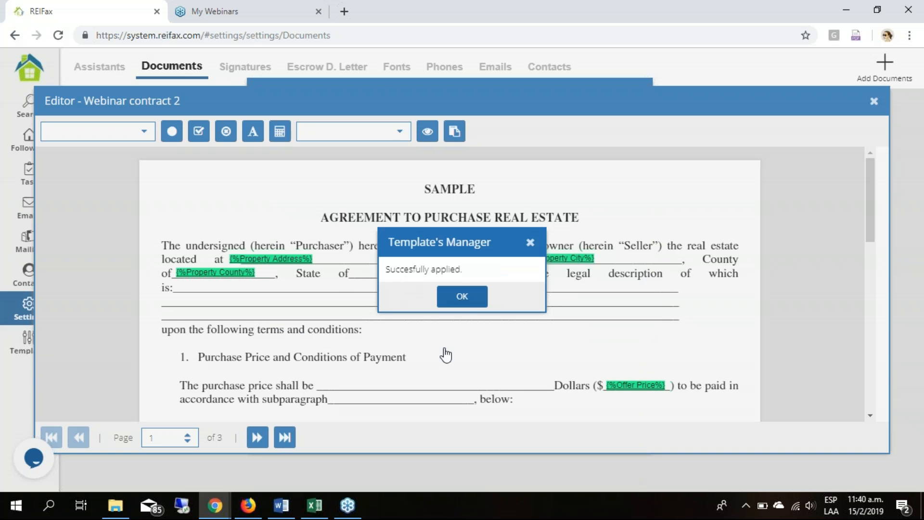
key("Return")
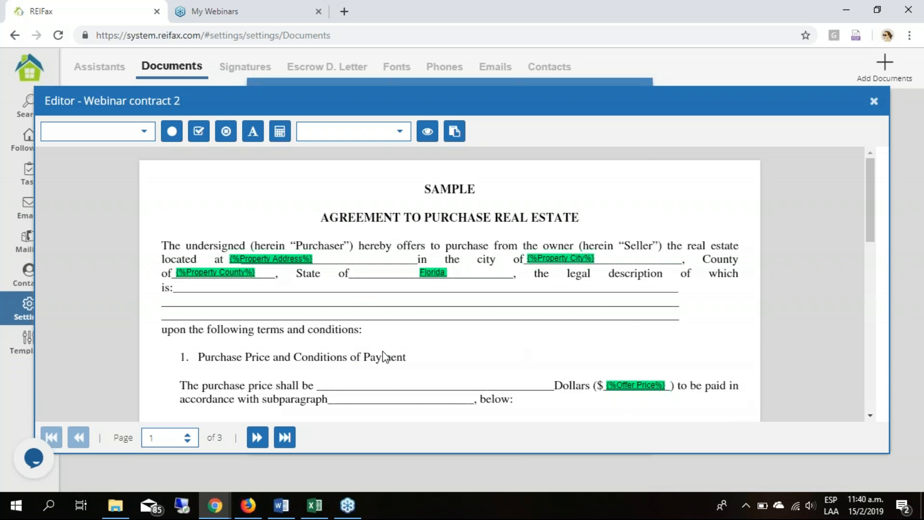
- Delete the marks beside sections 3, 4 and 5 on page 2 of the contract
scroll(384, 356, "down", 10)
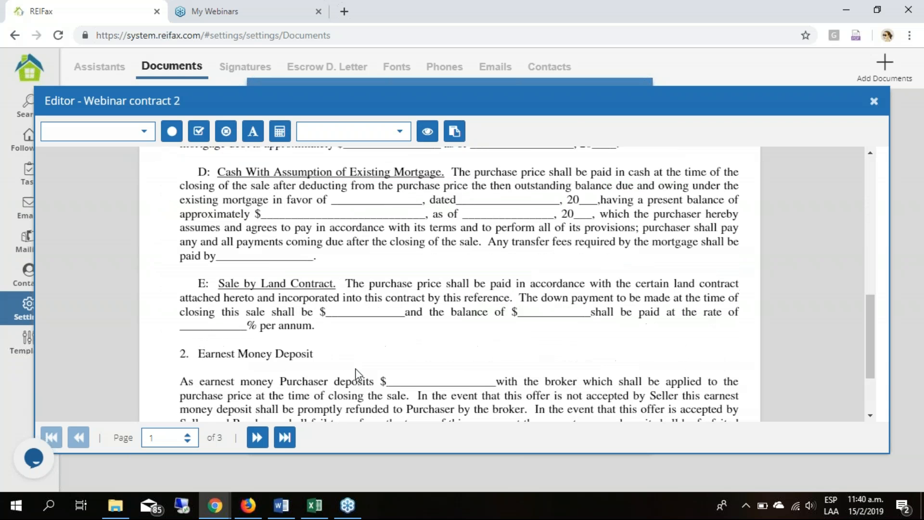
scroll(356, 373, "down", 1)
scroll(504, 305, "down", 3)
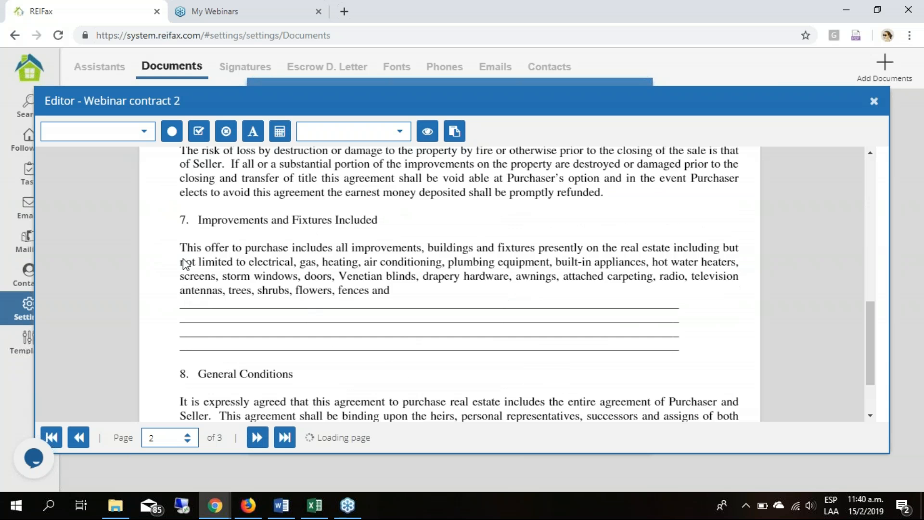
scroll(160, 244, "up", 1)
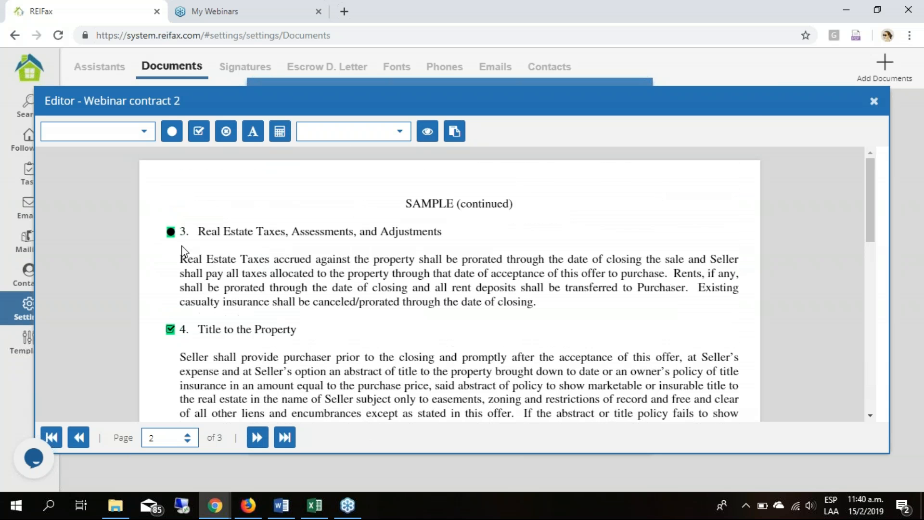
left_click(170, 232)
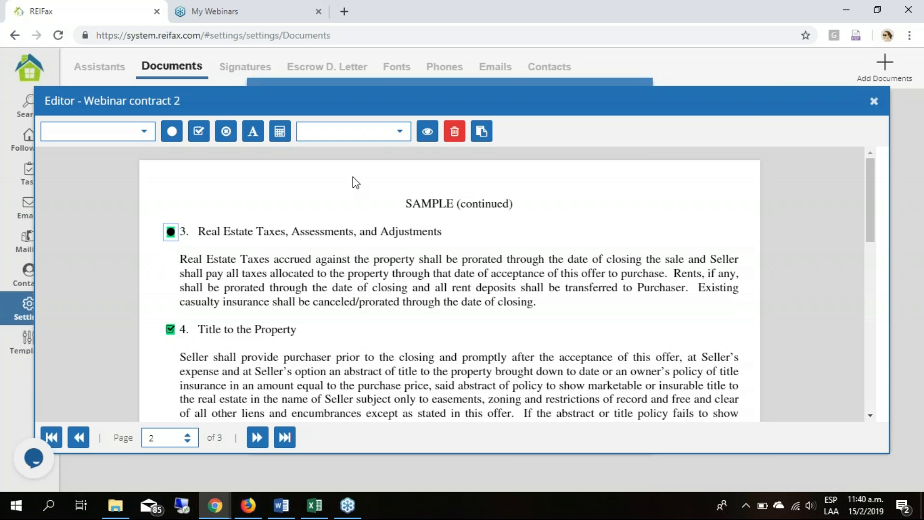
key("Delete")
left_click(170, 329)
left_click(453, 133)
left_click(170, 362)
key("Delete")
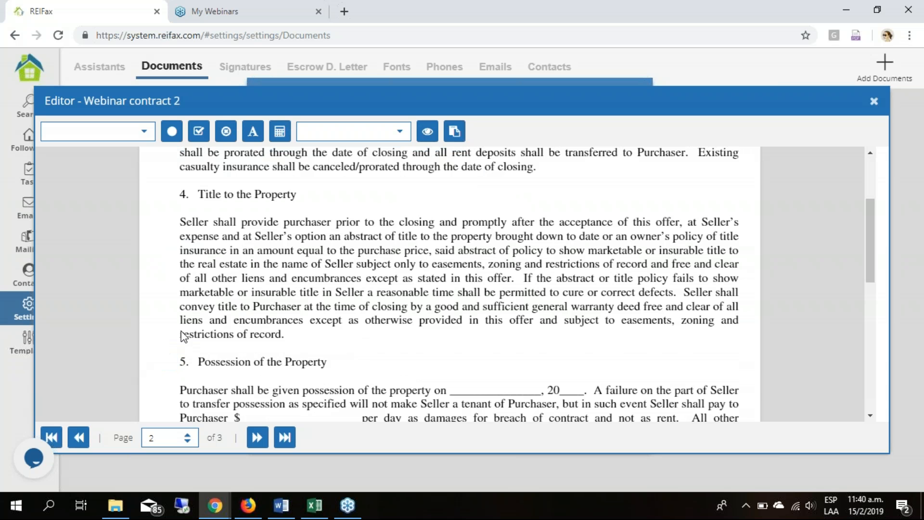
- Place a filled-circle mark beside section 6, Risk of Loss, and a checkbox mark beside section 7, Improvements and Fixtures Included
scroll(185, 332, "down", 2)
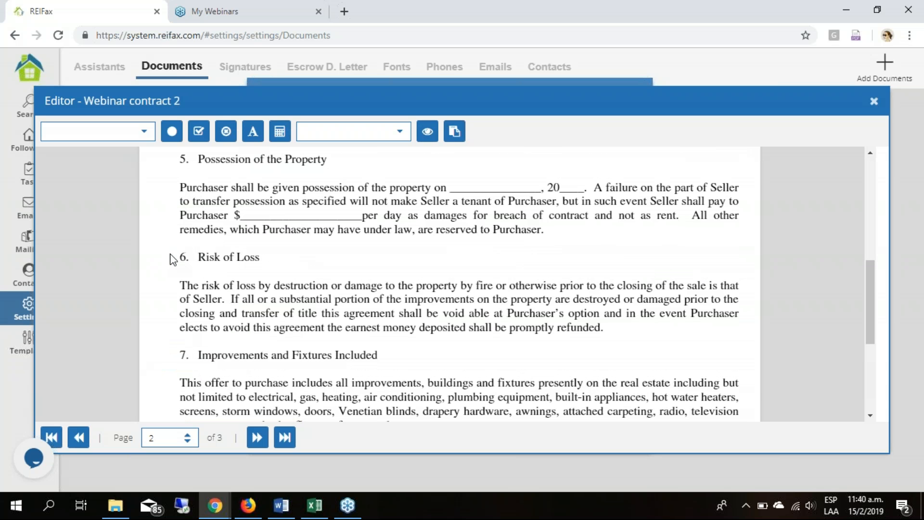
left_click(172, 131)
left_click(179, 259)
left_click(198, 131)
left_click(176, 356)
left_click_drag(173, 355, 171, 355)
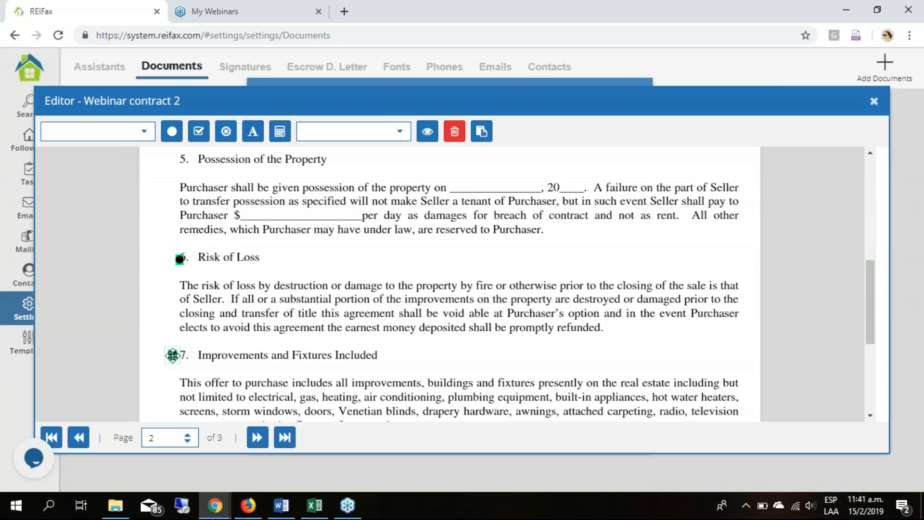
left_click_drag(180, 257, 174, 256)
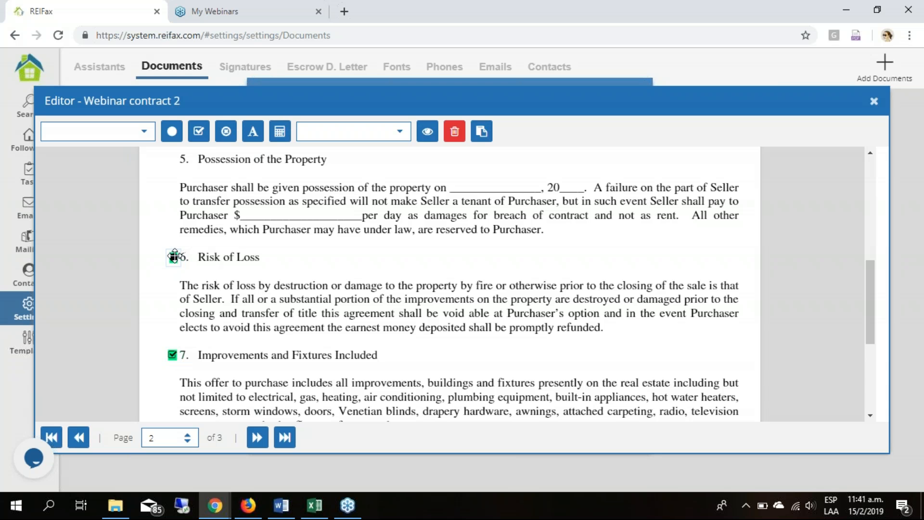
left_click(220, 334)
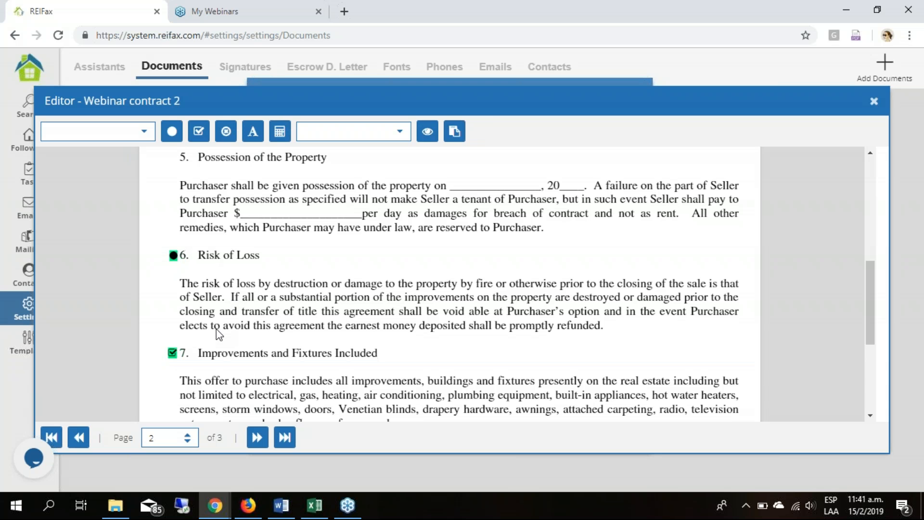
- Place a radio-style mark beside section 8, General Conditions, and save Webinar contract 2 with its details
scroll(219, 333, "down", 2)
scroll(218, 333, "down", 2)
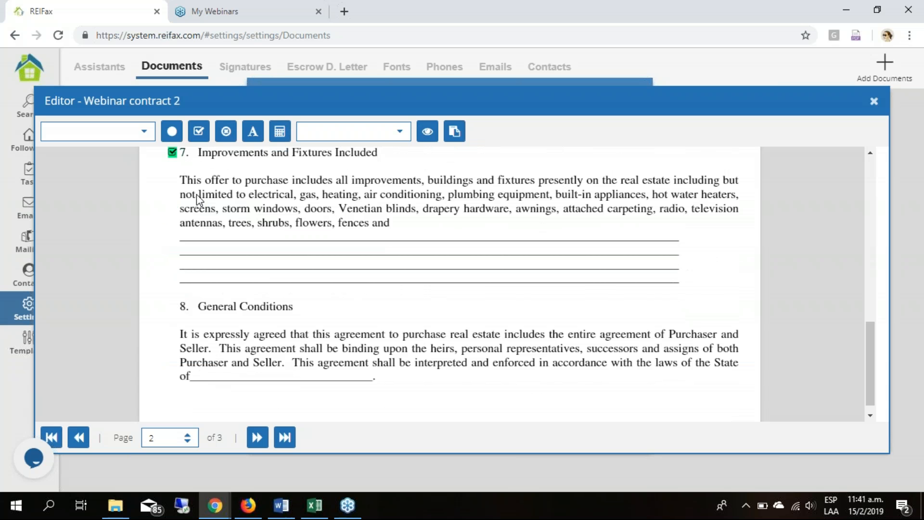
left_click(227, 135)
left_click(176, 308)
left_click(176, 308)
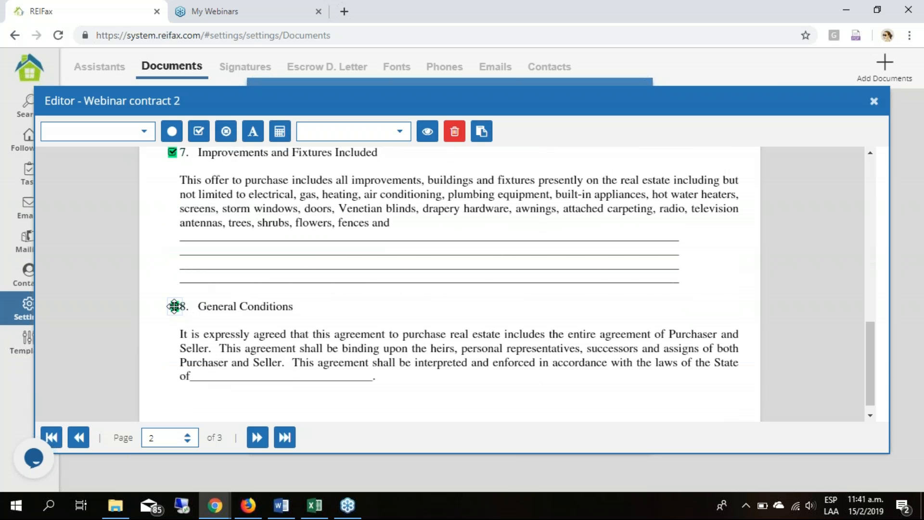
left_click(505, 285)
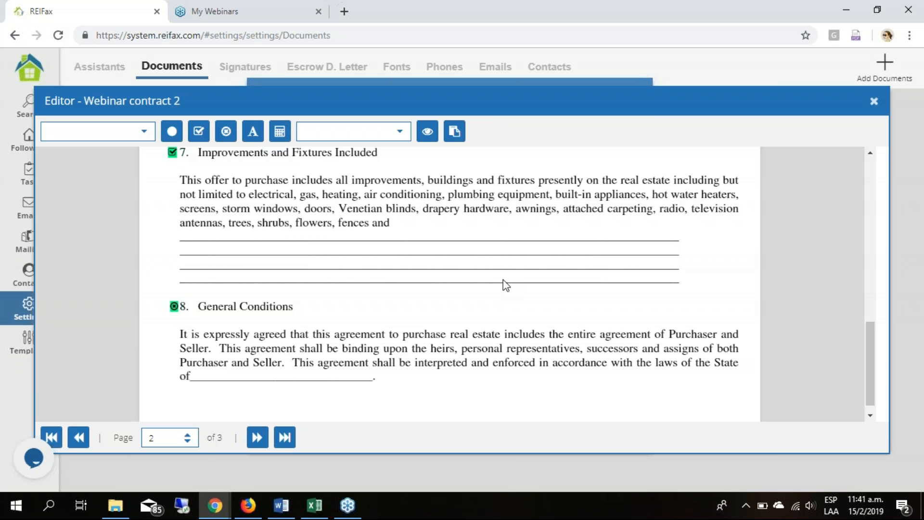
left_click(257, 437)
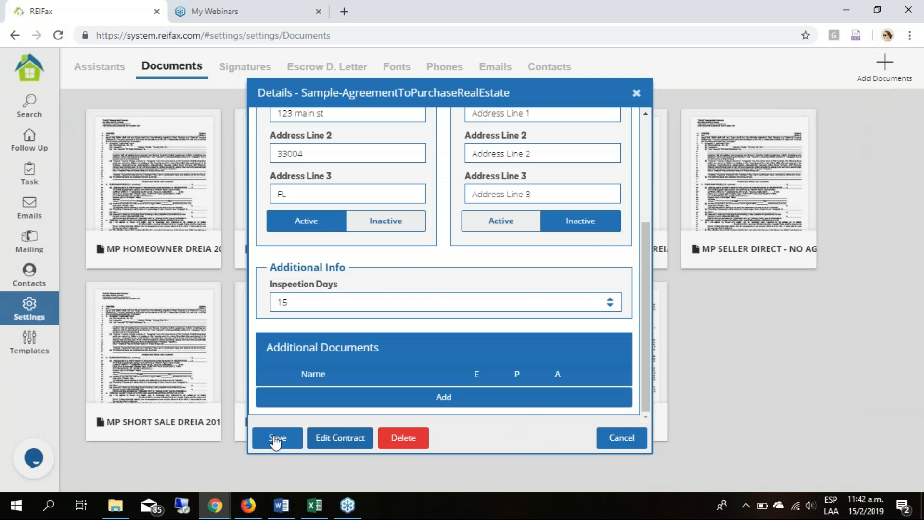
left_click(276, 439)
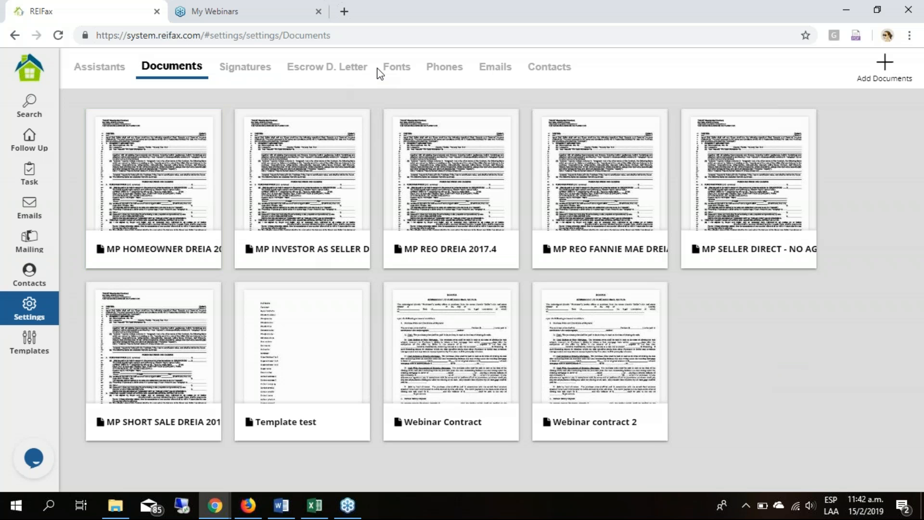
- In the escrow deposit letter settings, change the default escrow agent "yo" to "REIFax INC"
left_click(342, 70)
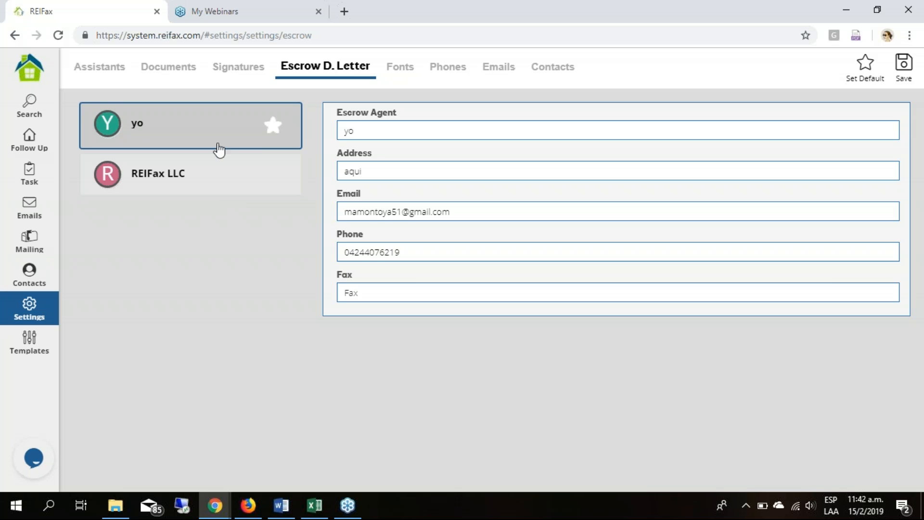
left_click(241, 186)
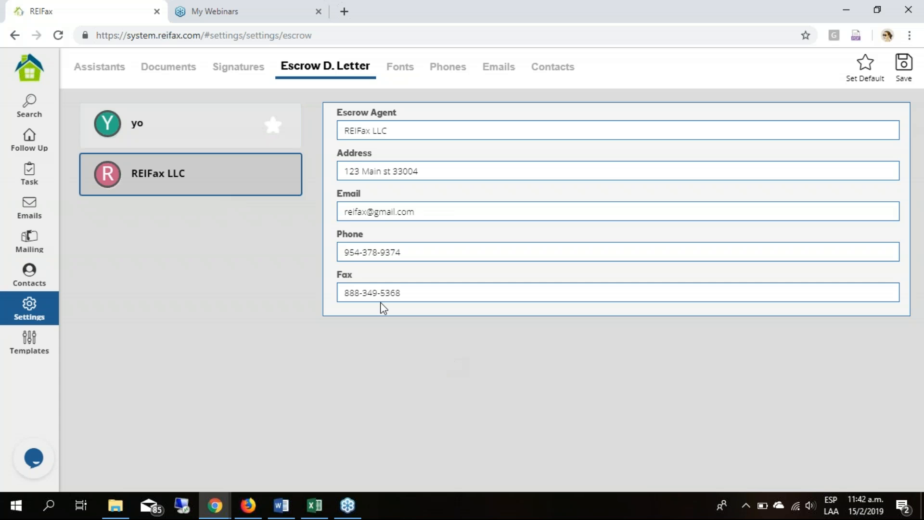
left_click(200, 136)
double_click(393, 134)
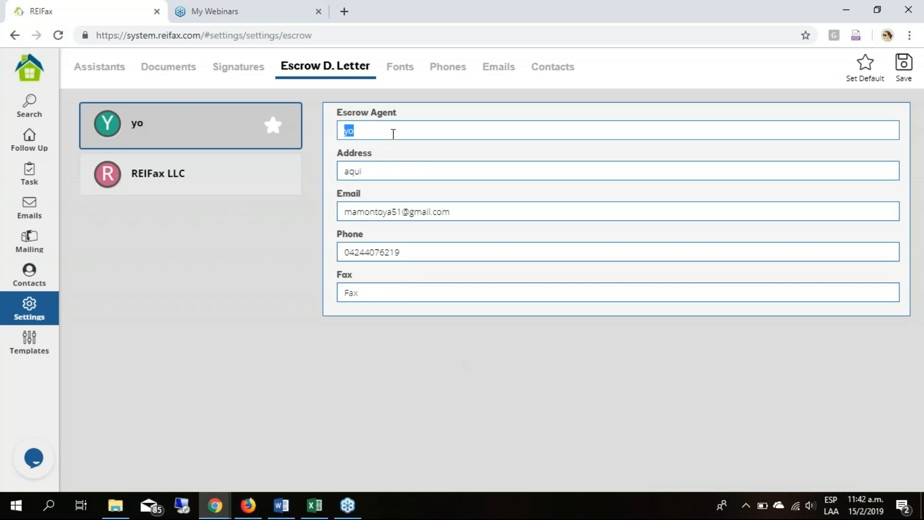
type("REIF")
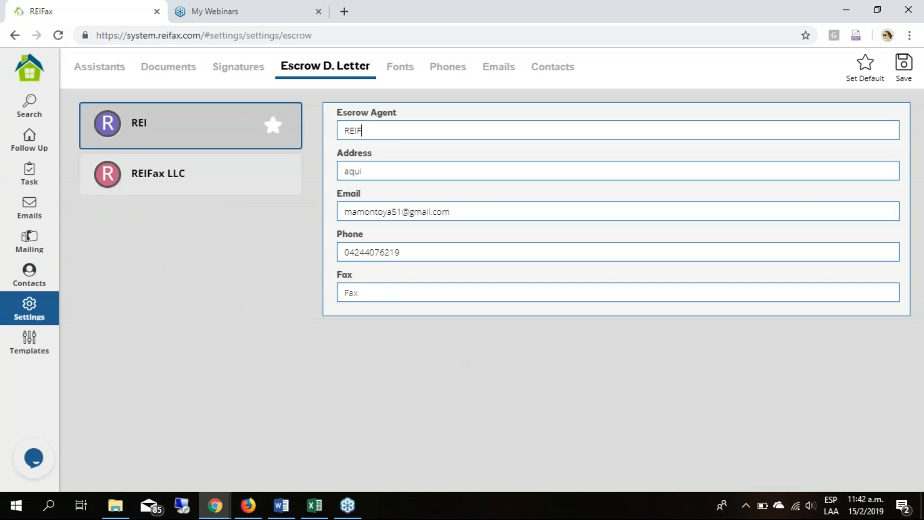
type("ax INC")
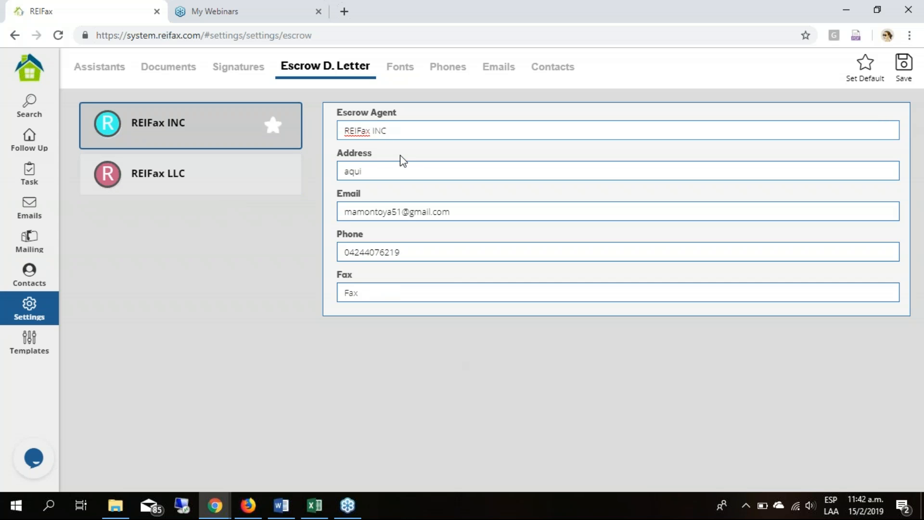
- Replace the REIFax INC escrow agent's address with a new street address
double_click(377, 175)
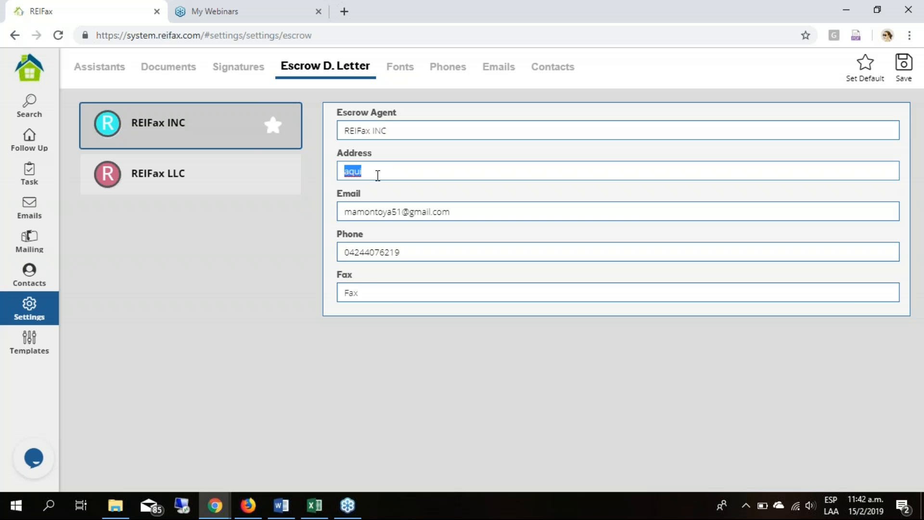
type("567 siderst")
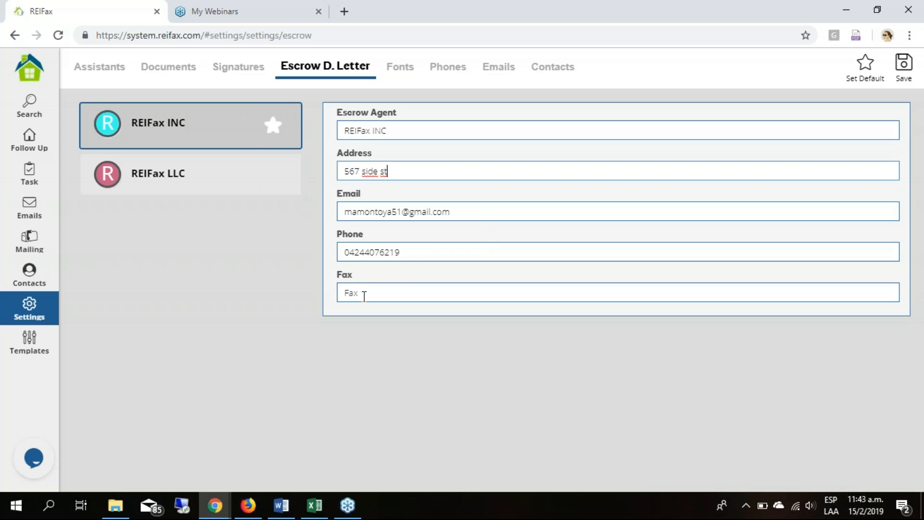
left_click(235, 304)
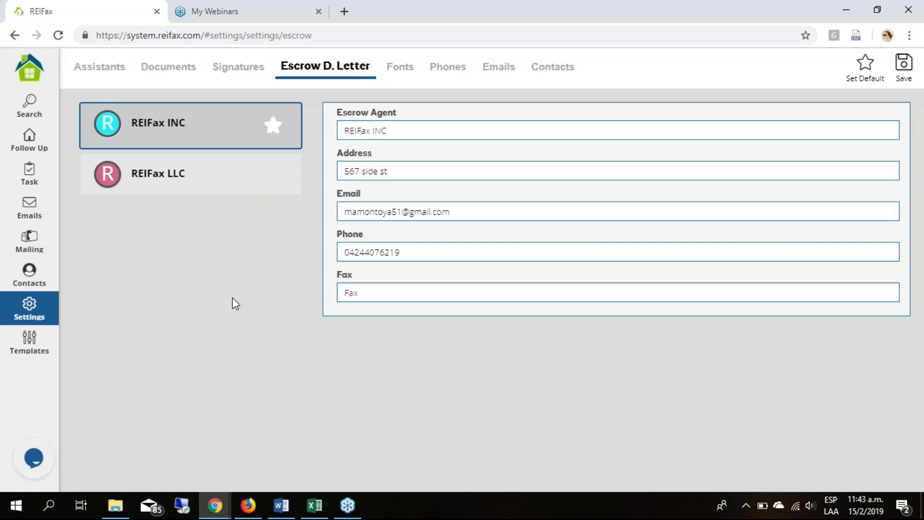
- Save the REIFax INC escrow agent's changes, and replace the street number in the REIFax LLC agent's address and save it
left_click(907, 72)
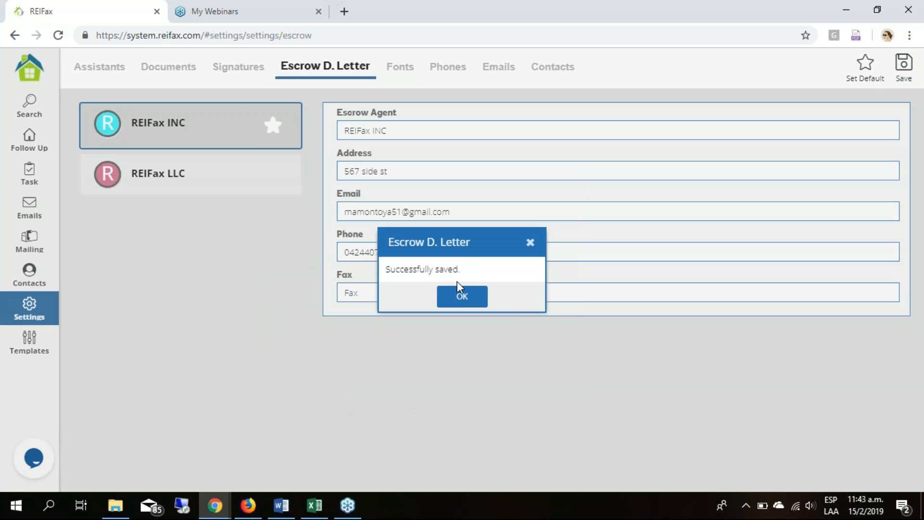
left_click(462, 298)
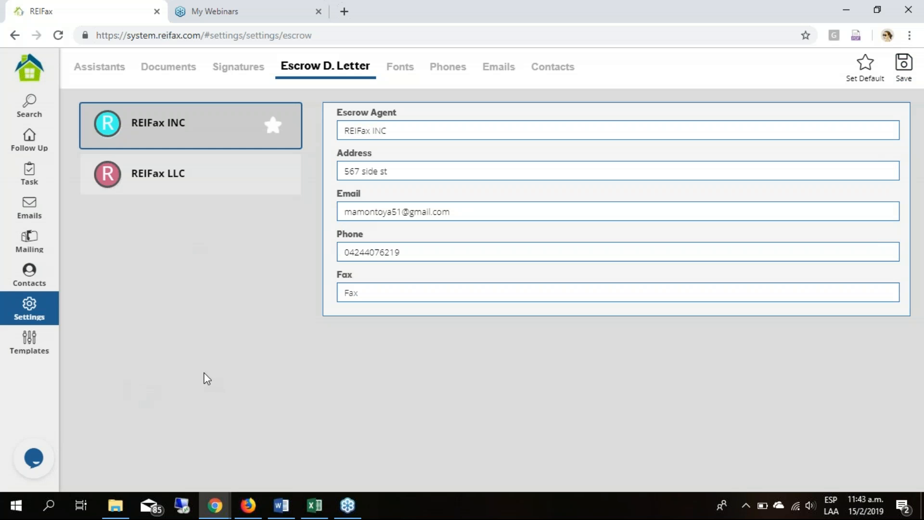
left_click(178, 192)
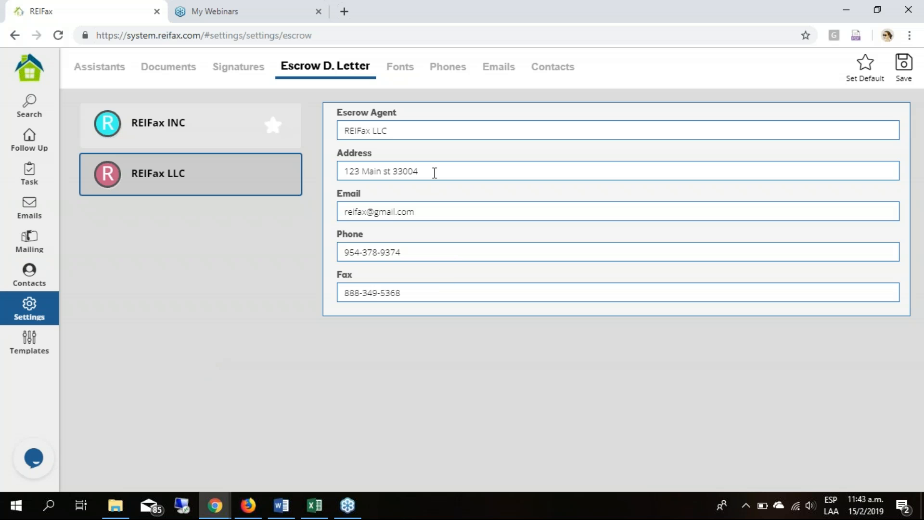
double_click(353, 171)
type("111")
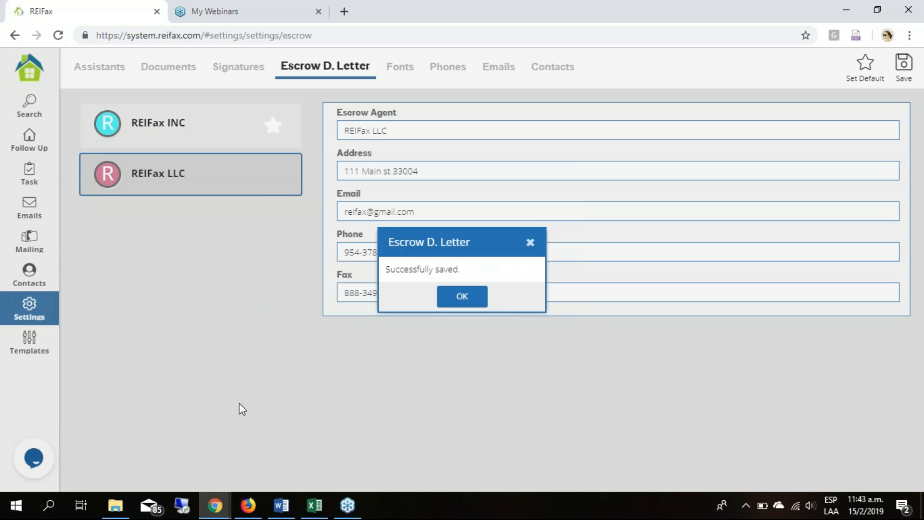
left_click(480, 305)
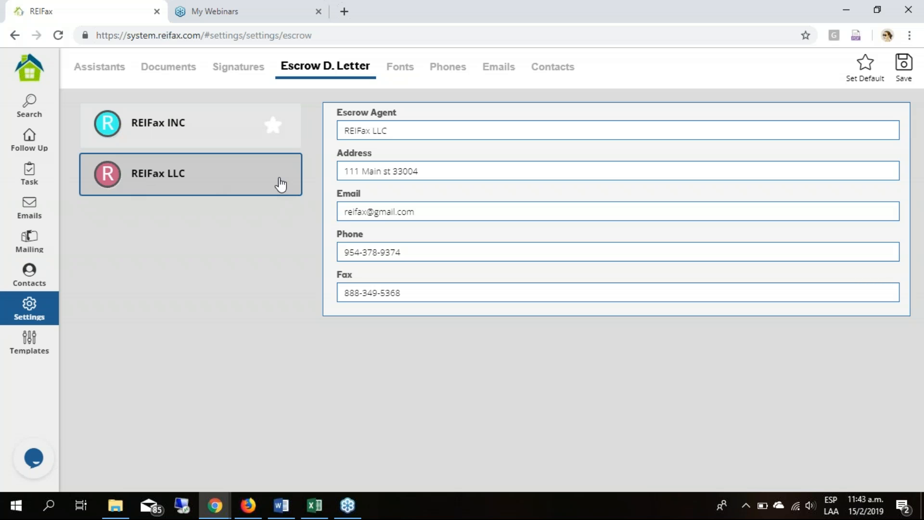
- Set REIFax LLC as the default escrow agent for escrow deposit letters
left_click(224, 129)
left_click(866, 65)
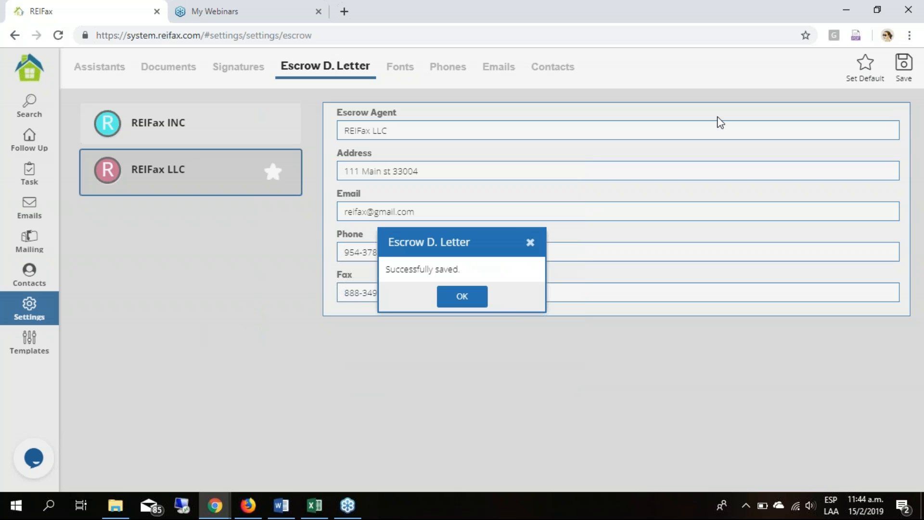
left_click(461, 297)
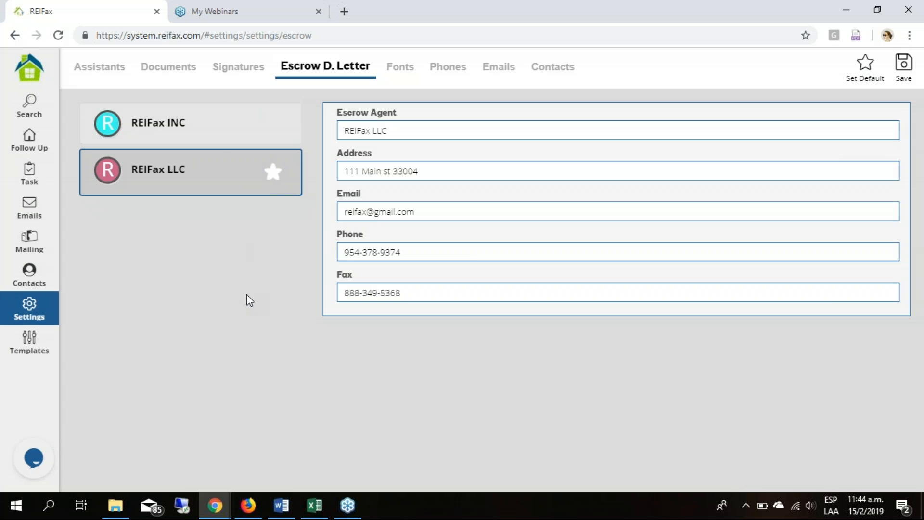
- Review the REIFax INC escrow agent's contact details, including its phone number
left_click(221, 129)
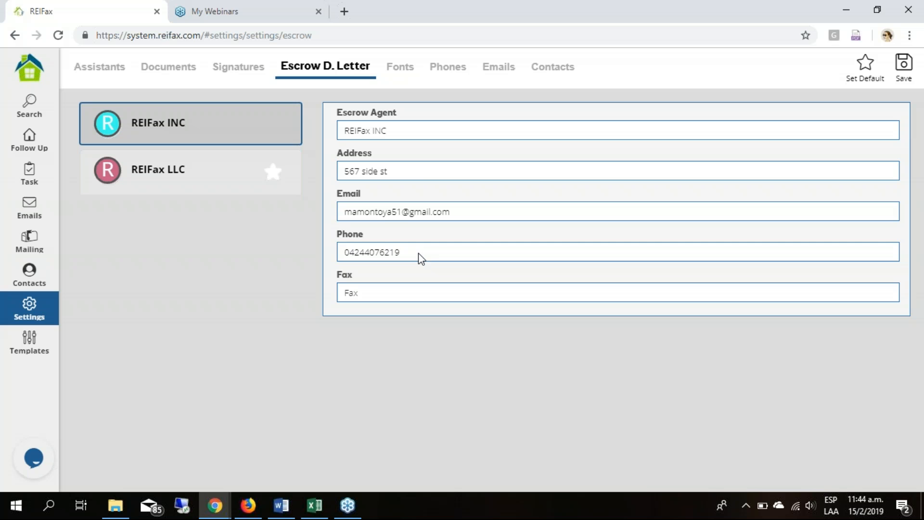
double_click(356, 253)
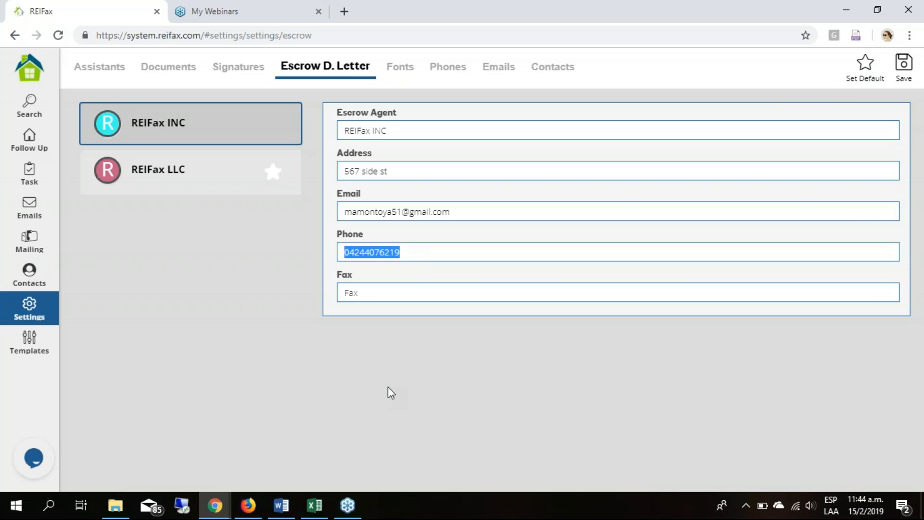
left_click(406, 443)
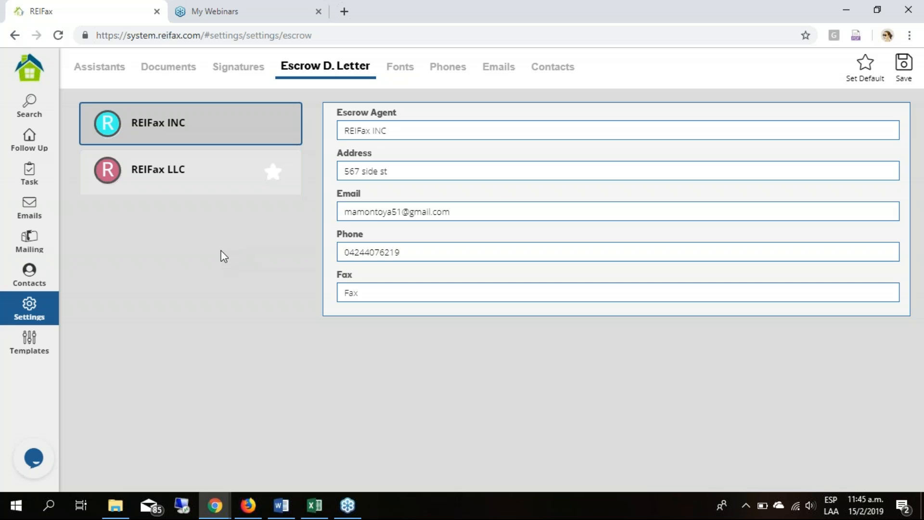
- Among the followed properties, select the first one dated 21 Nov 2018 and open document sending for it
left_click(29, 138)
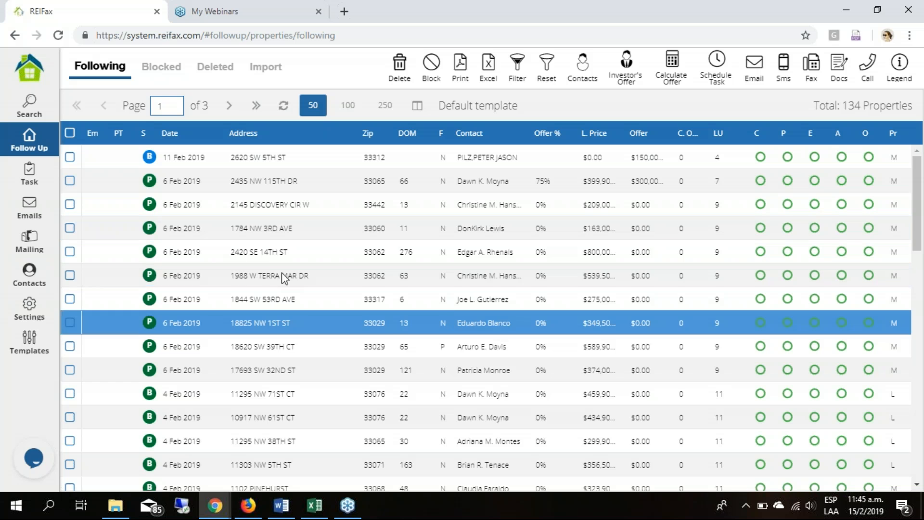
scroll(406, 301, "down", 5)
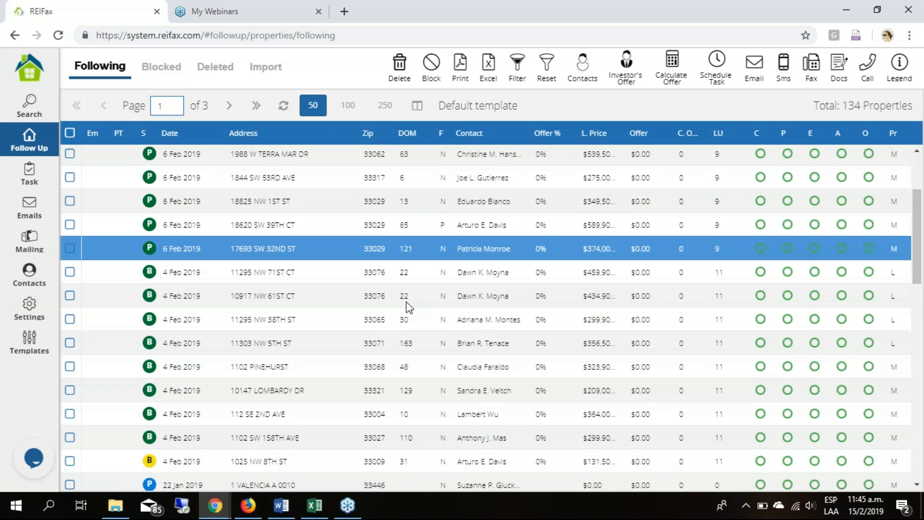
scroll(406, 302, "down", 5)
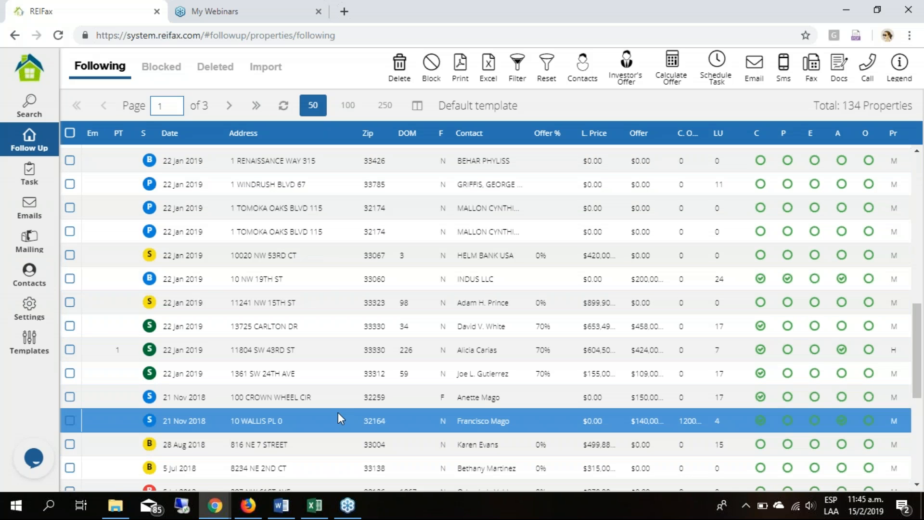
left_click(70, 396)
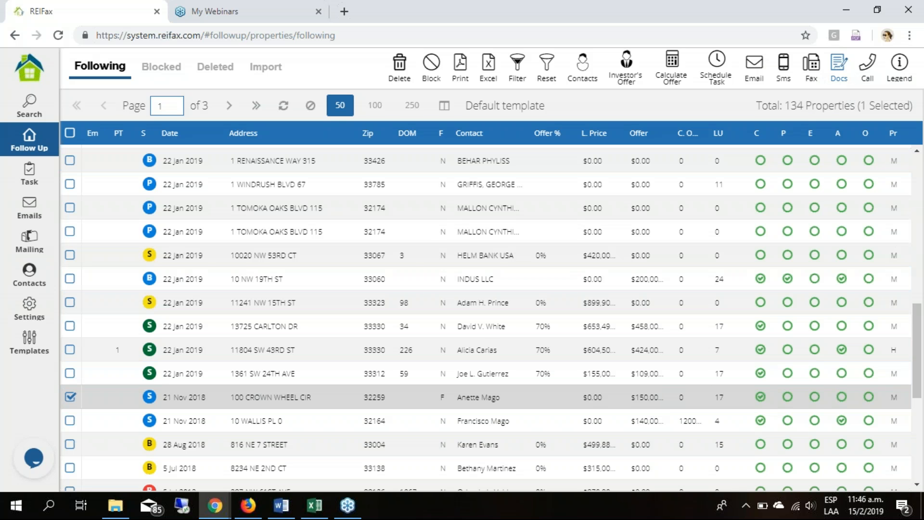
left_click(839, 65)
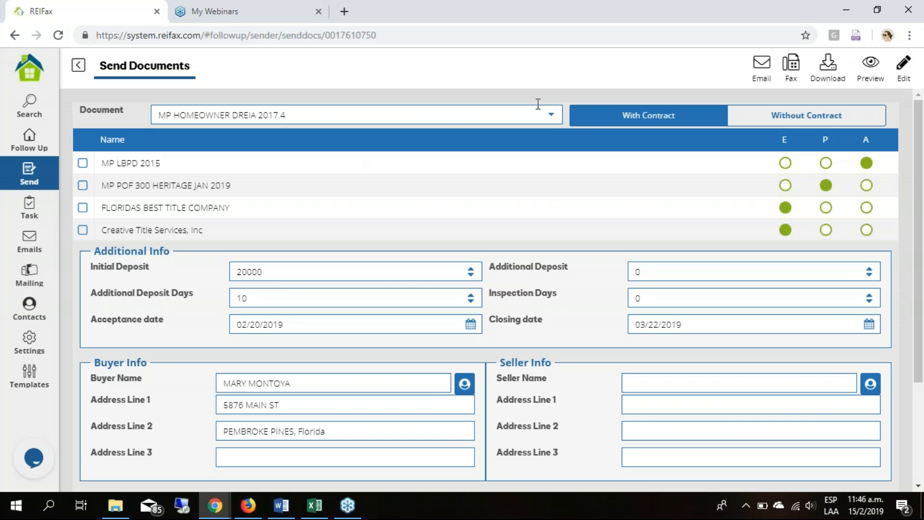
- Choose Webinar Contract as the document to send and set the package to With Contract
left_click(551, 118)
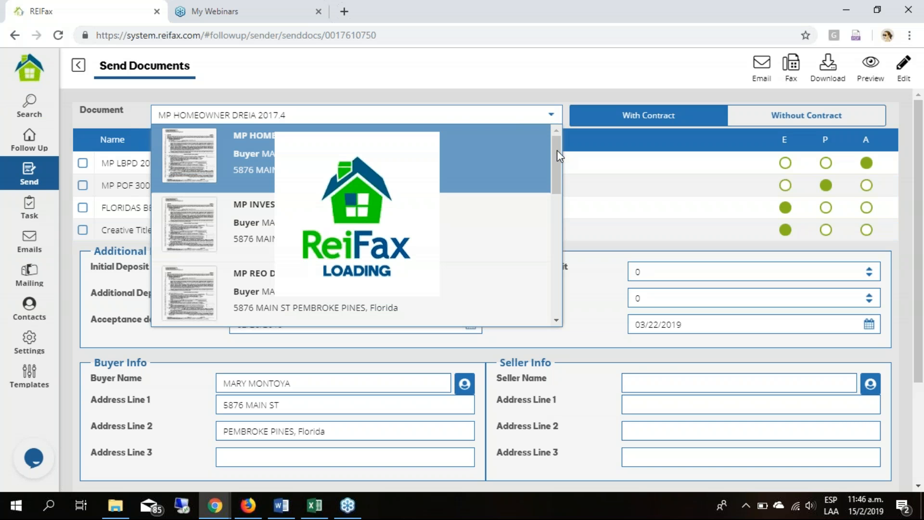
scroll(552, 289, "down", 10)
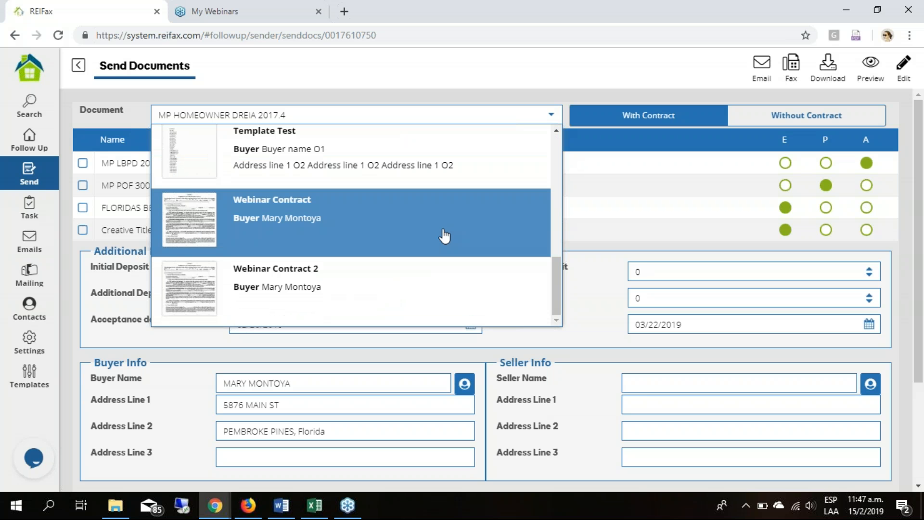
left_click(443, 233)
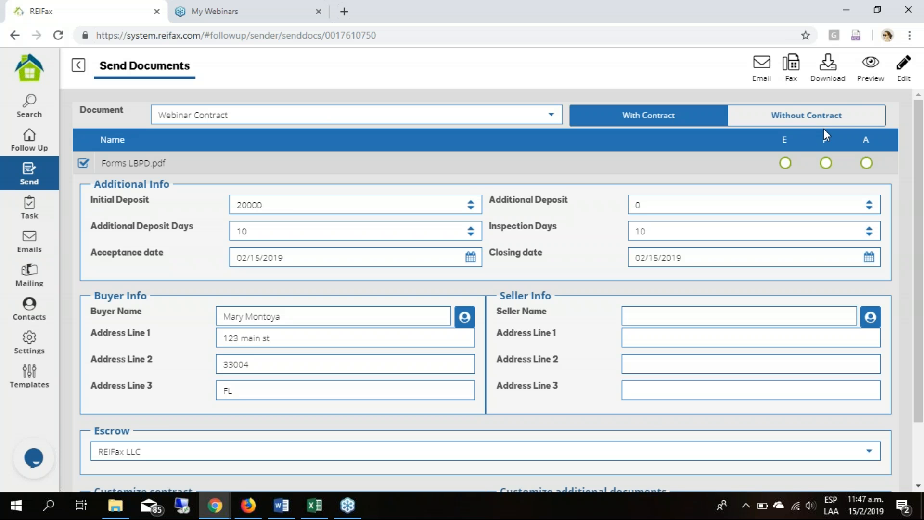
left_click(790, 112)
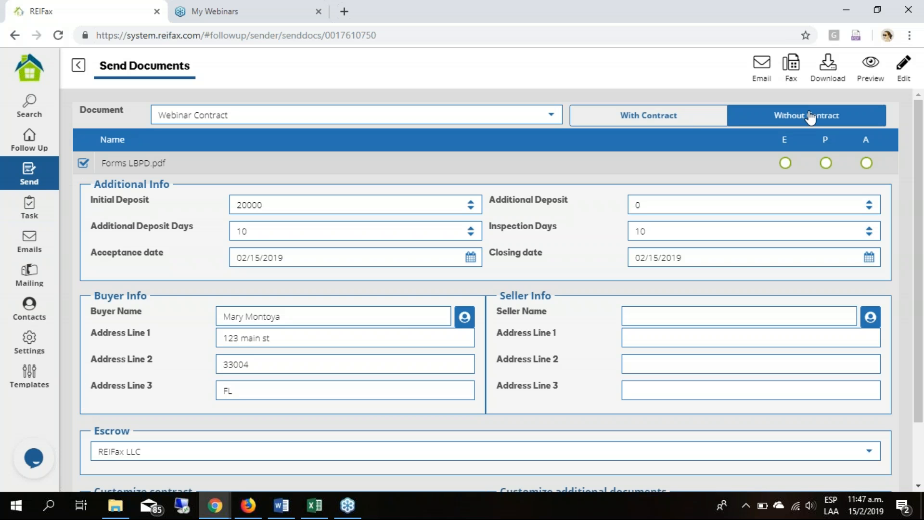
left_click(639, 116)
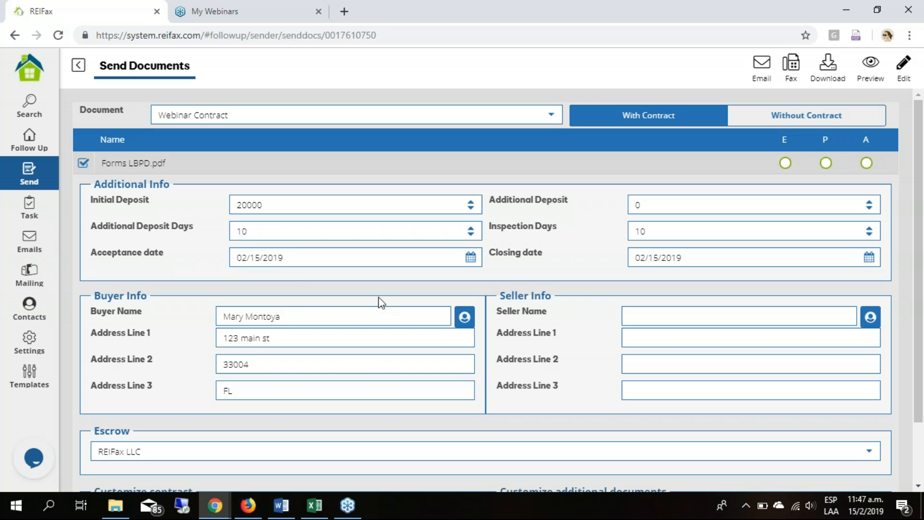
- Examine the contract's sending details and the available escrow agents, keeping REIFax LLC selected
scroll(345, 309, "down", 1)
scroll(429, 315, "down", 1)
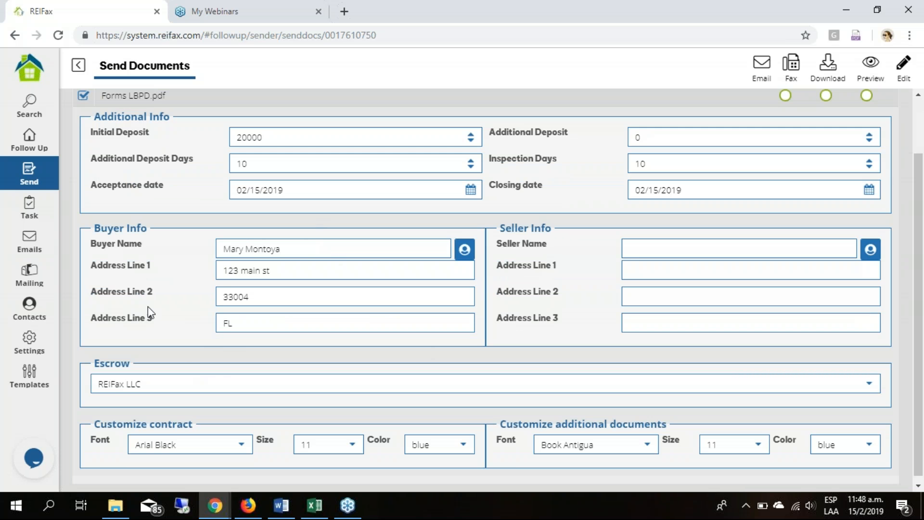
scroll(152, 313, "down", 1)
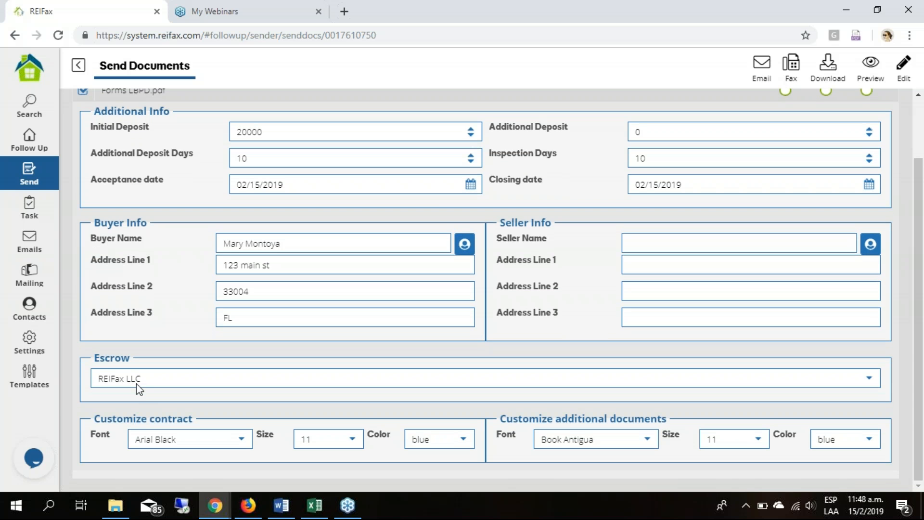
left_click(869, 380)
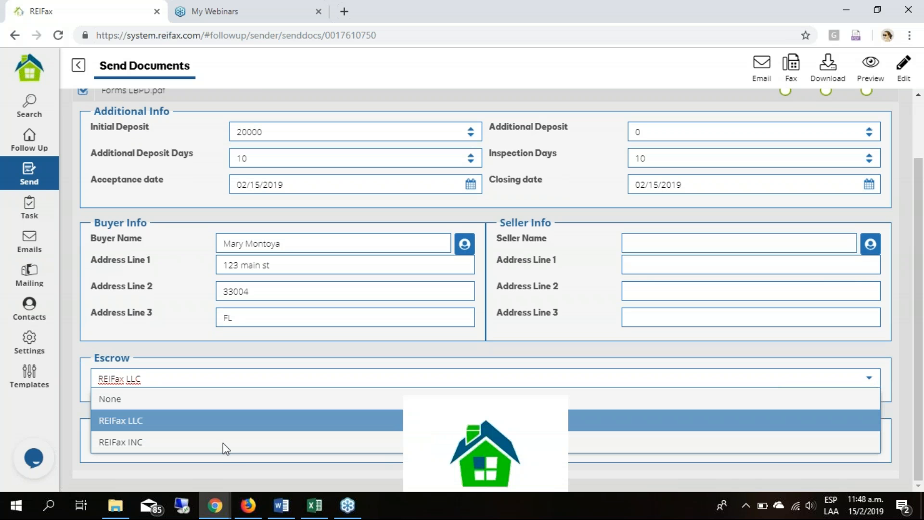
left_click(869, 378)
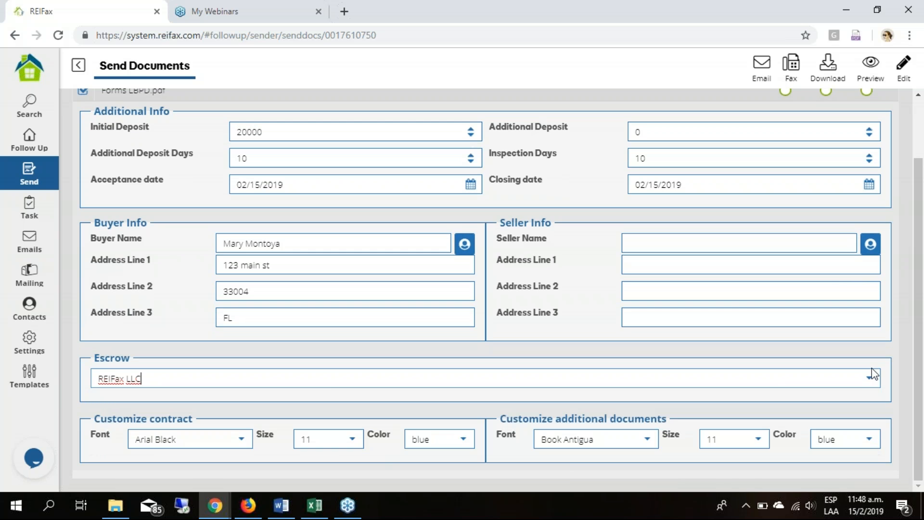
left_click(166, 379)
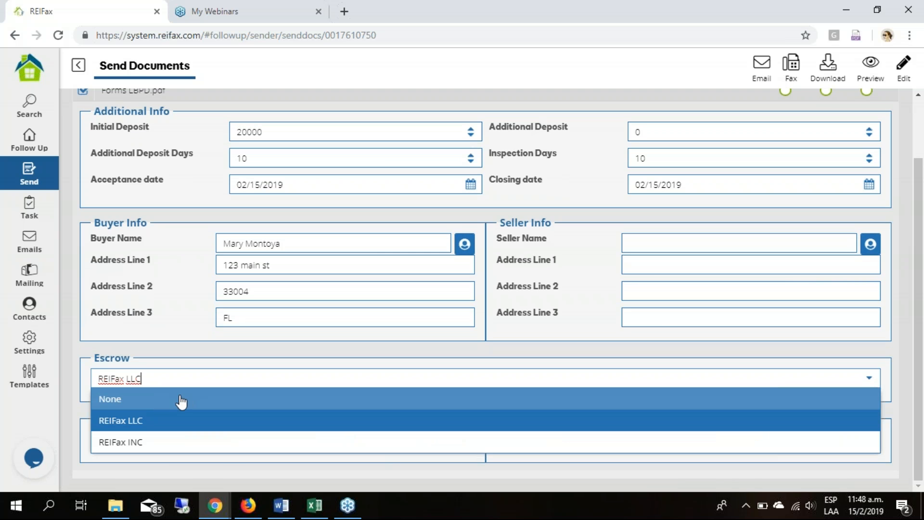
left_click(172, 350)
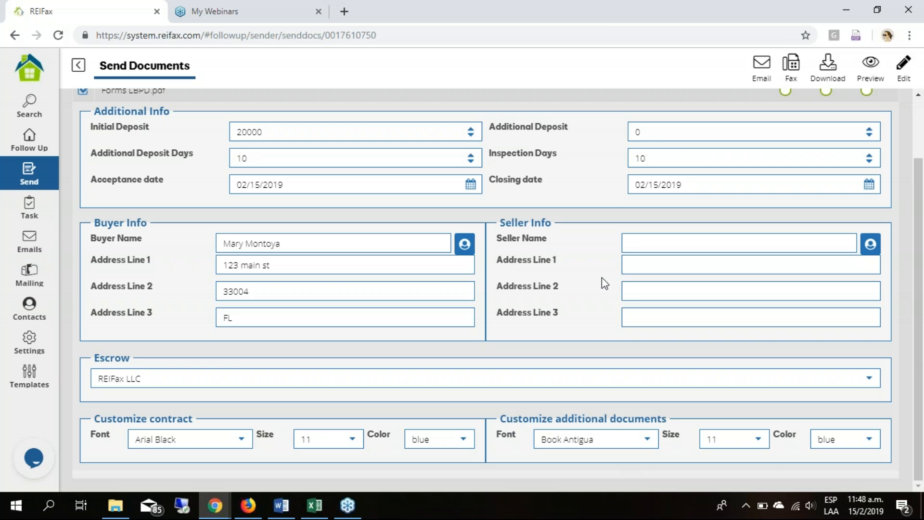
- Preview the Webinar Contract and examine its filled-in property fields, section marks, purchaser signatures and attached disclosure form
scroll(610, 198, "up", 1)
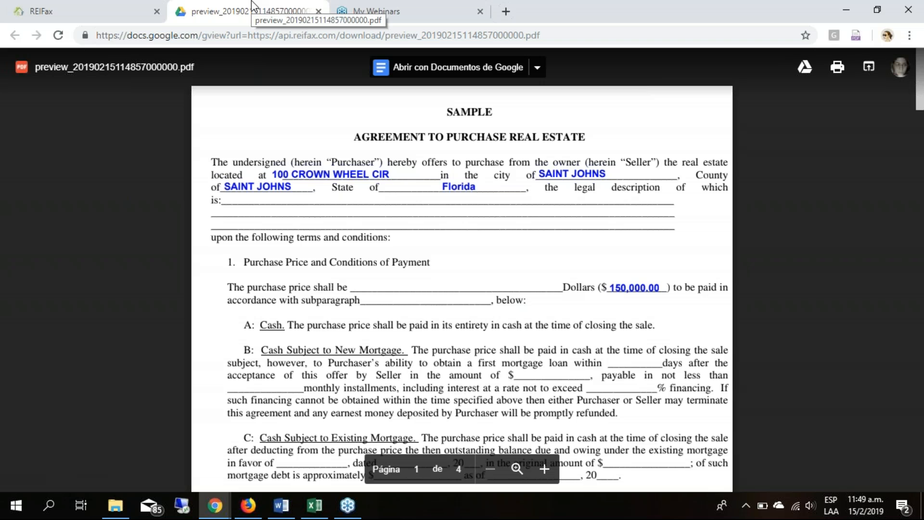
left_click(112, 17)
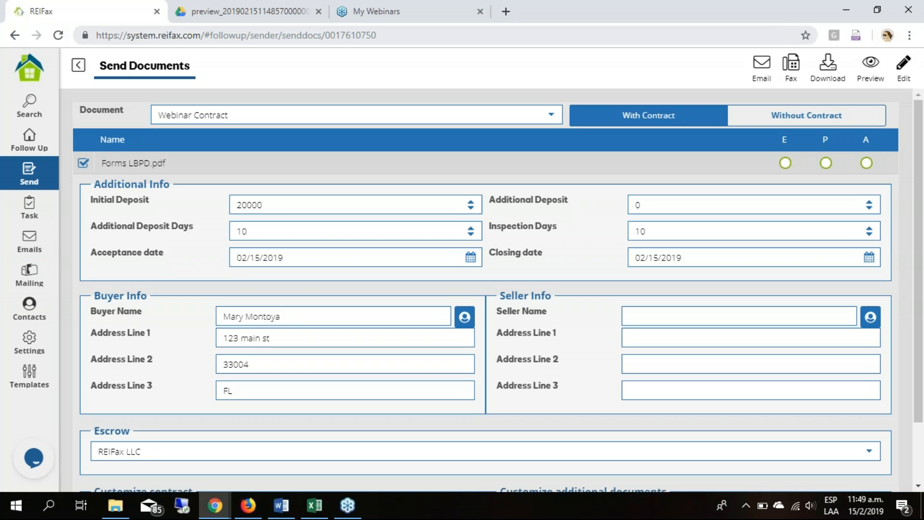
left_click(226, 11)
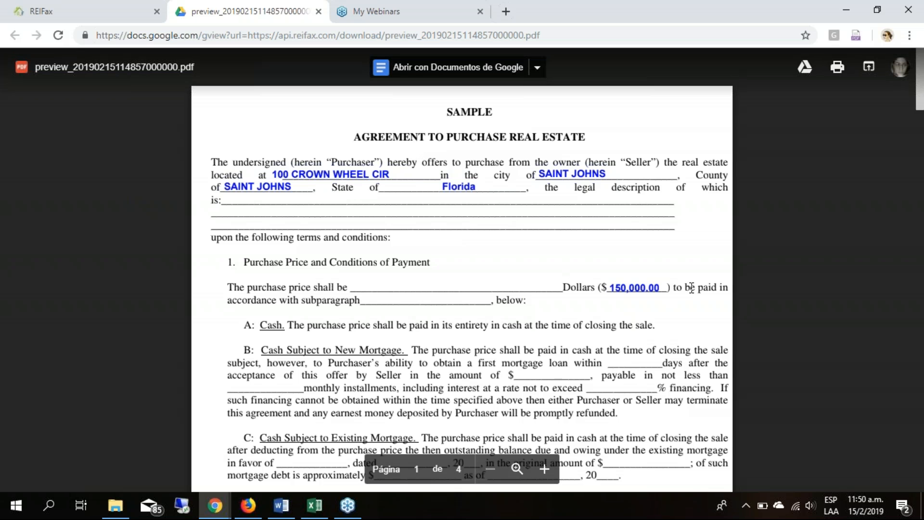
scroll(560, 311, "down", 6)
scroll(560, 310, "down", 8)
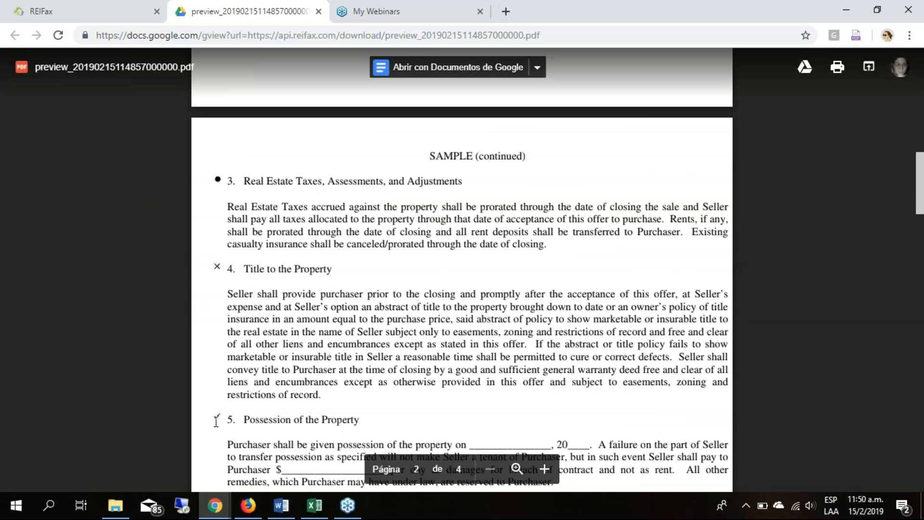
scroll(506, 319, "down", 3)
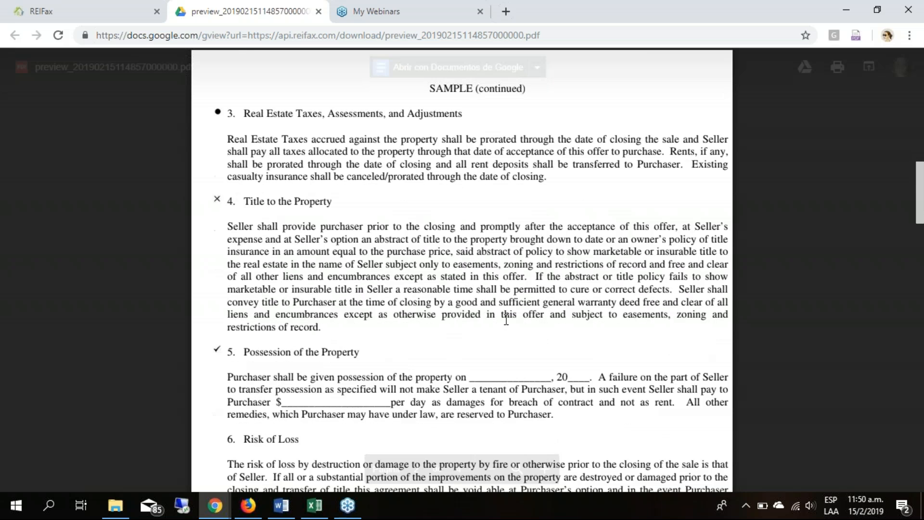
scroll(507, 319, "down", 15)
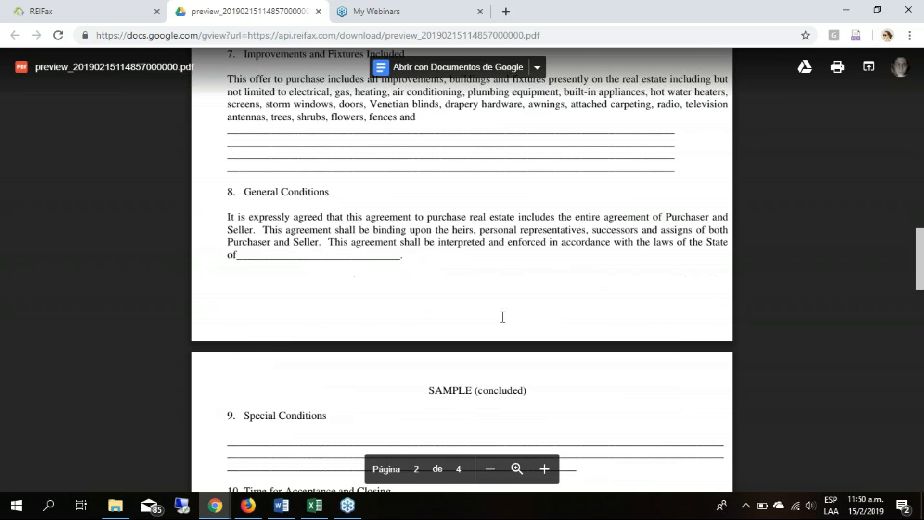
scroll(503, 317, "down", 2)
scroll(501, 315, "up", 1)
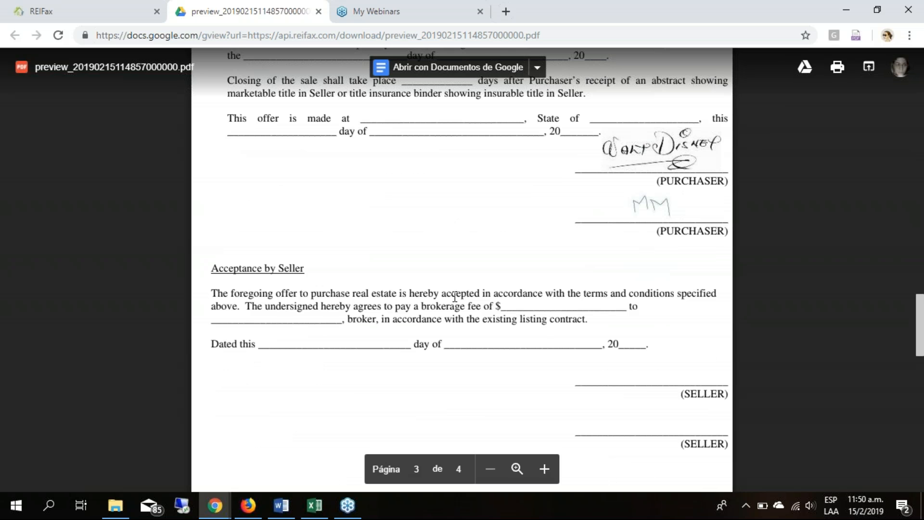
scroll(455, 297, "down", 8)
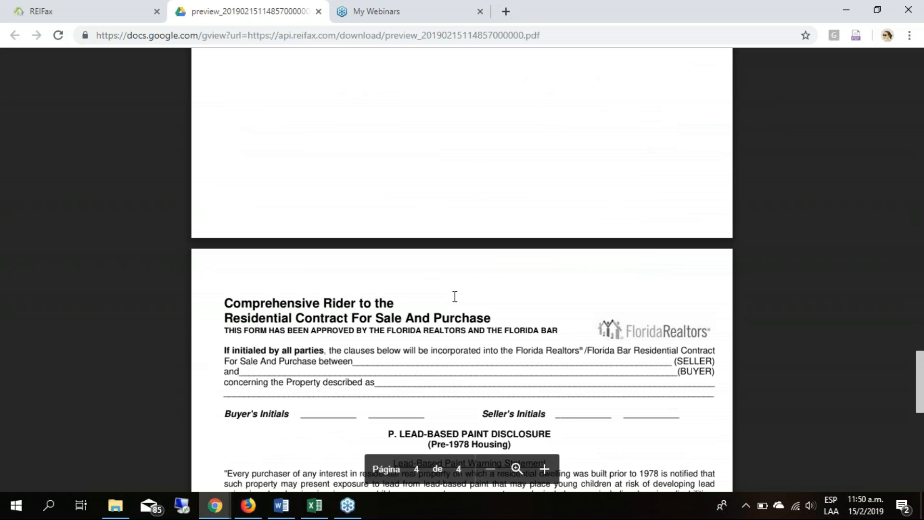
- Examine the lead-based paint disclosure rider down to its signature lines and close the contract preview
scroll(455, 296, "down", 4)
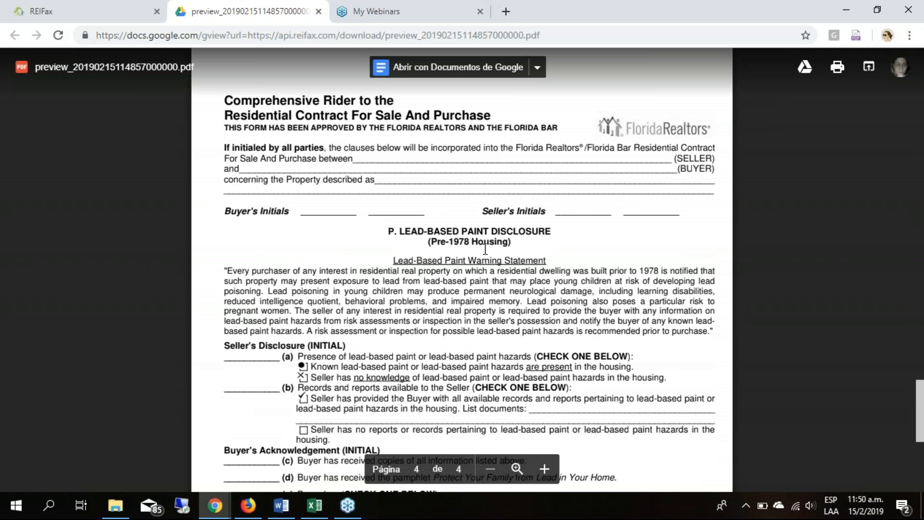
scroll(484, 249, "down", 7)
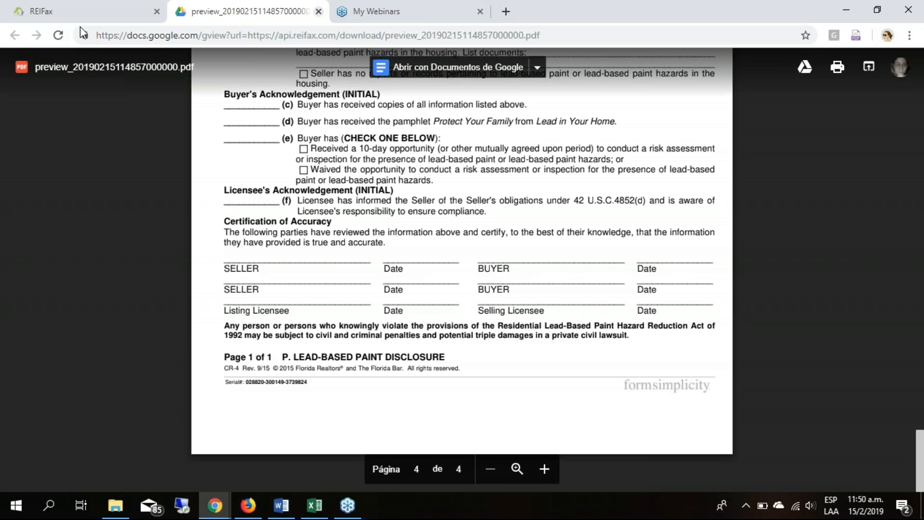
key("ctrl+w")
- Email the Webinar Contract documents to the default recipient with a copy to the sender's own address, and dismiss the sending confirmation
left_click(762, 67)
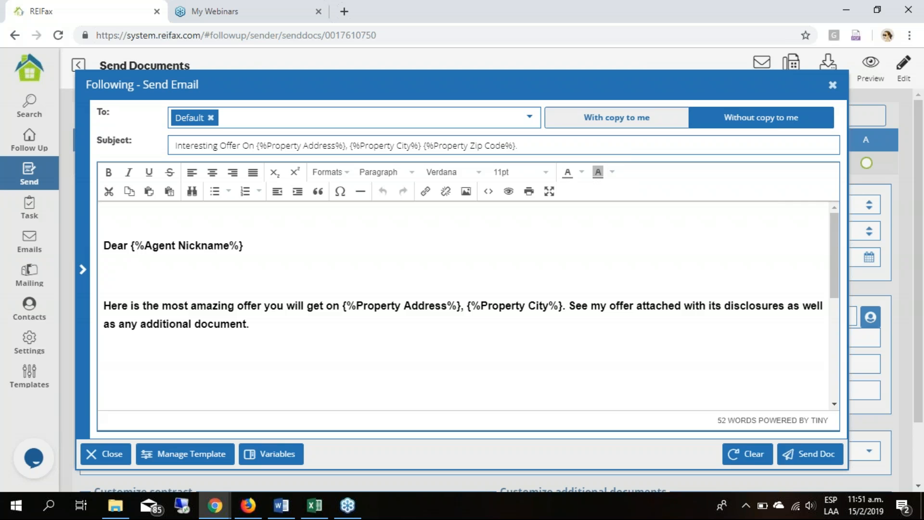
left_click(629, 120)
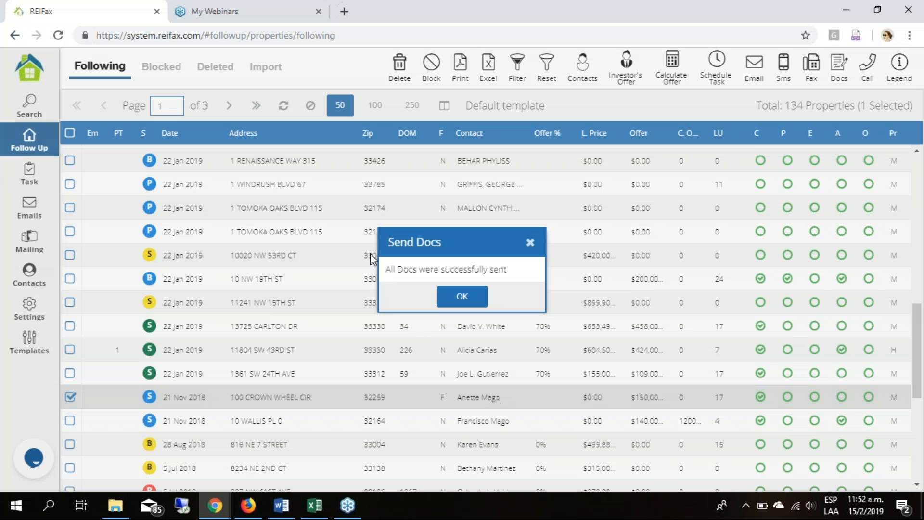
left_click(469, 303)
left_click(461, 296)
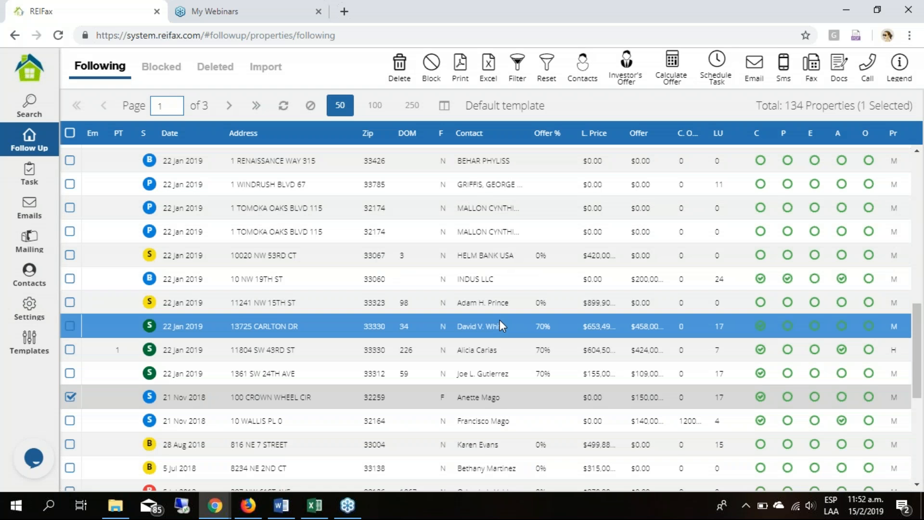
- Return to the Control Panel and open the live support chat
left_click(28, 66)
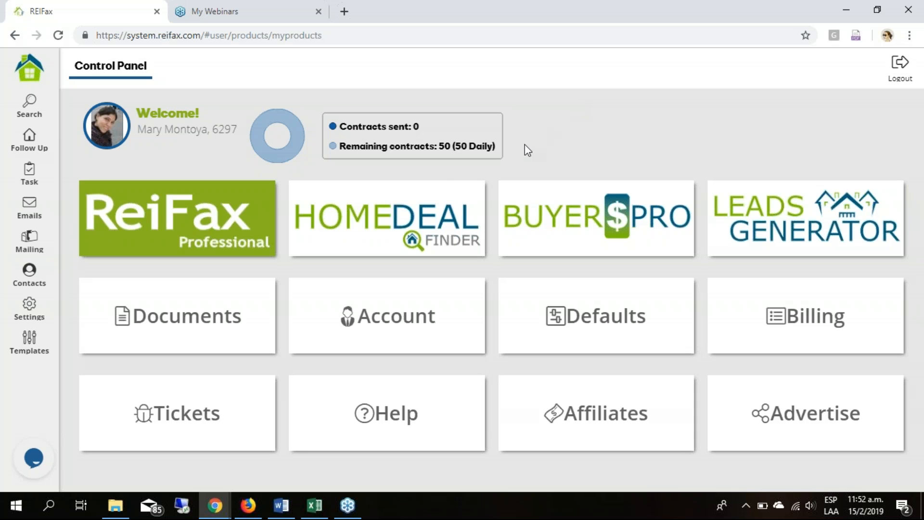
left_click(123, 346)
left_click(34, 458)
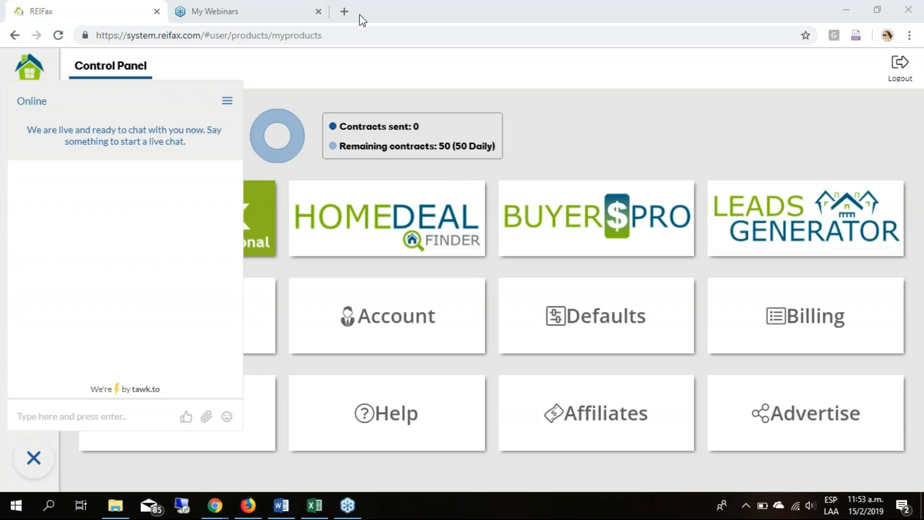
- Open the public website reifax.com in a new browser tab
left_click(348, 10)
key("ctrl+t")
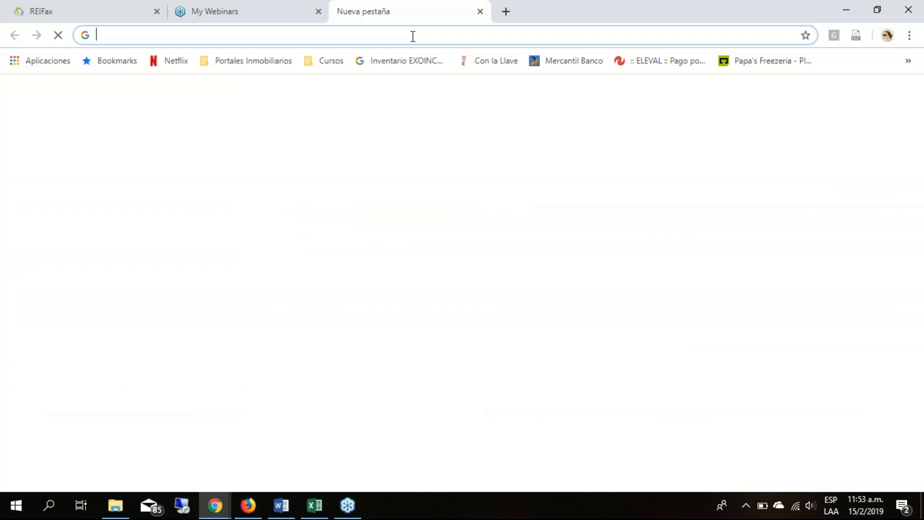
type("reifax.com")
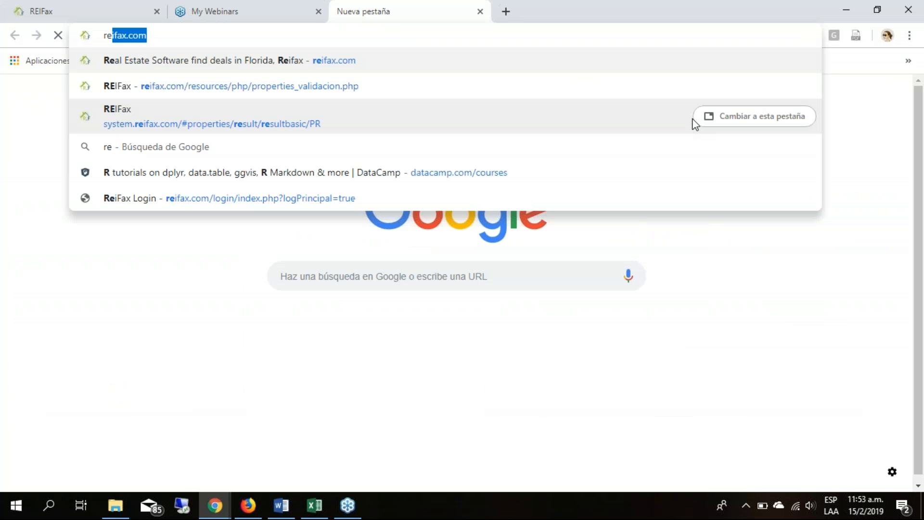
left_click(326, 62)
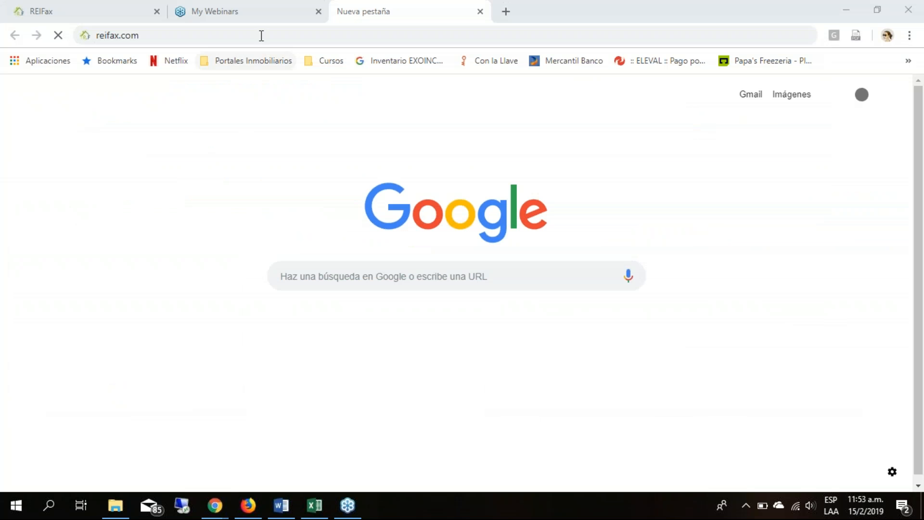
key("Return")
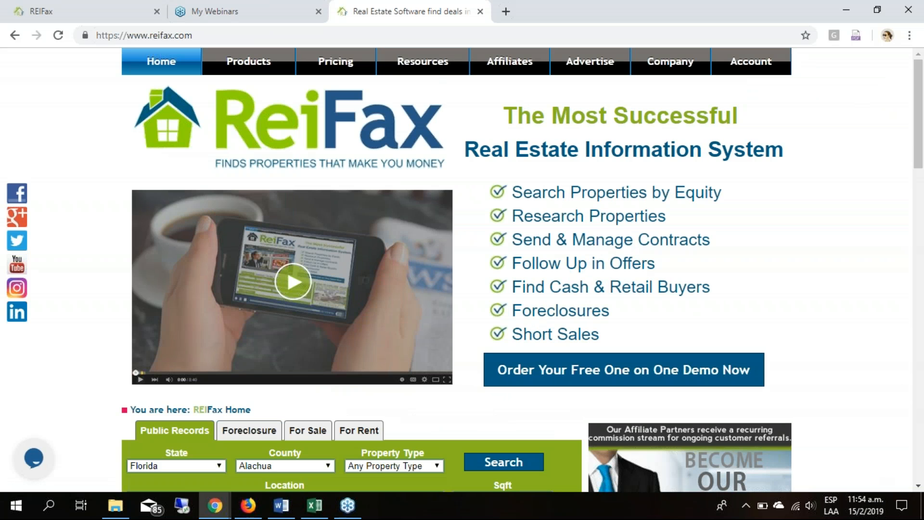
- Open the recorded Webinars page from the website's training resources and look through the list of recordings
mouse_move(422, 62)
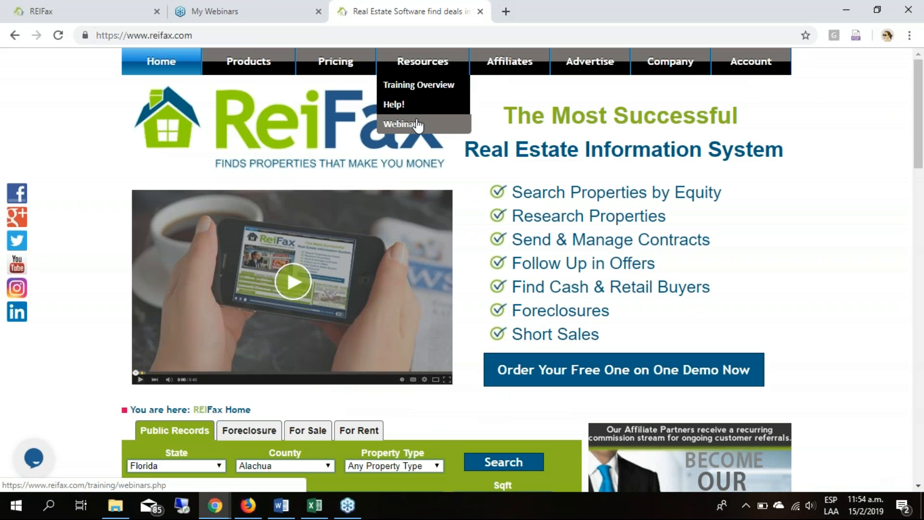
left_click(450, 126)
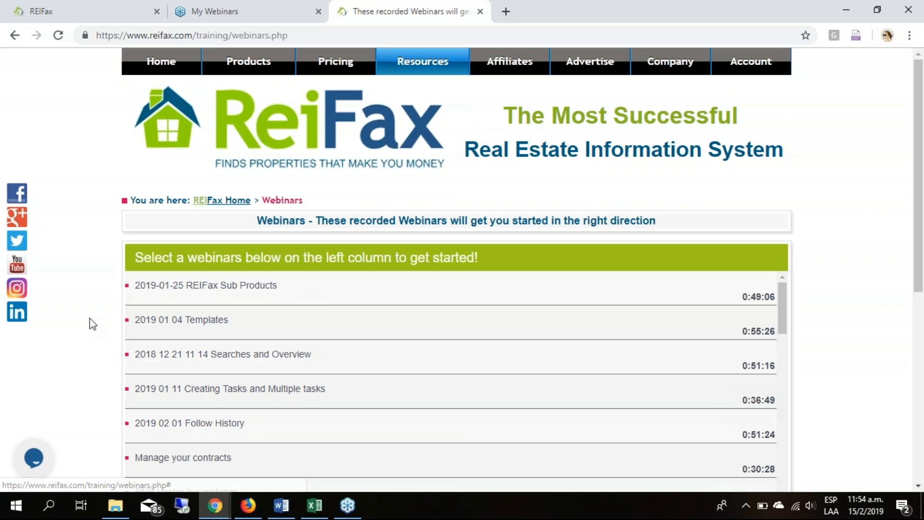
scroll(89, 317, "down", 1)
scroll(504, 407, "down", 5)
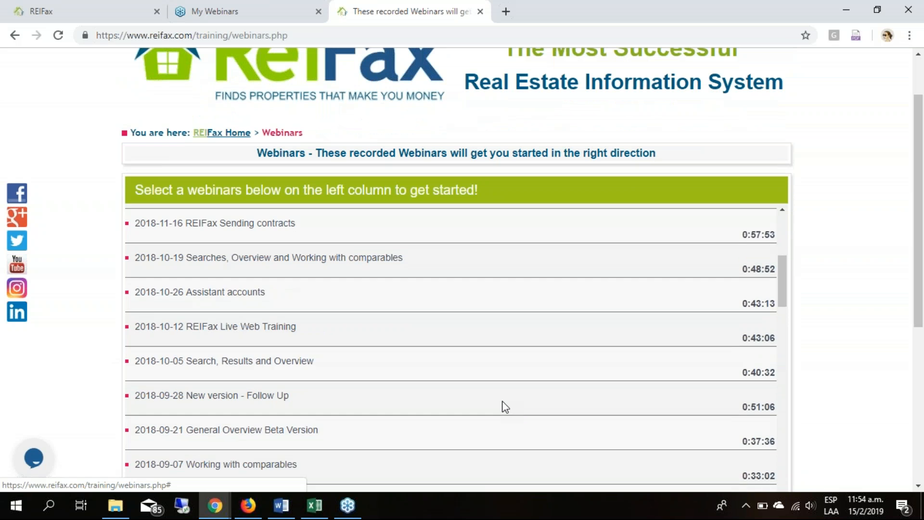
scroll(505, 406, "up", 3)
scroll(504, 406, "up", 5)
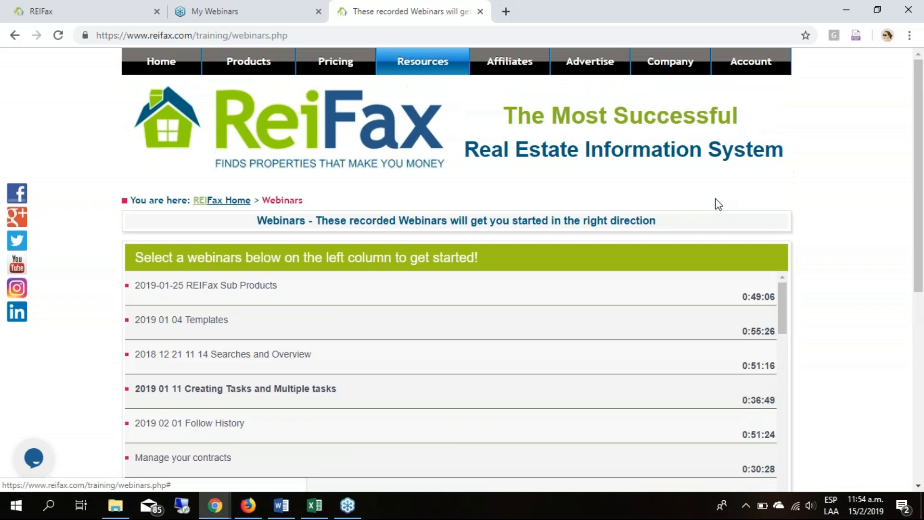